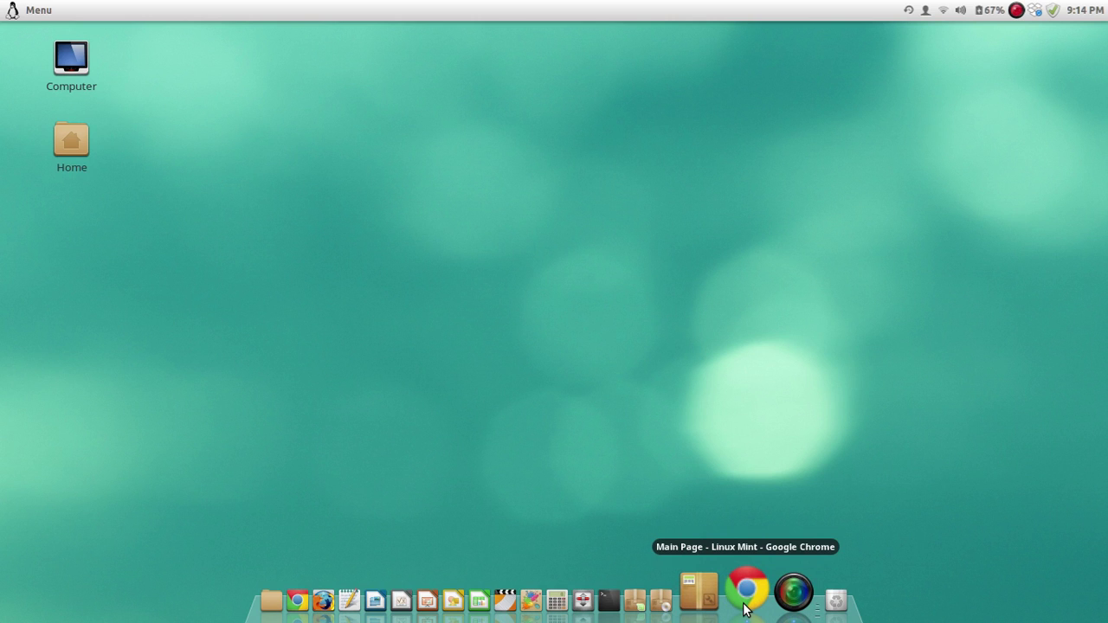
Search the installed applications for "info", open System Info to review the computer's specifications, and minimize its window
key("super")
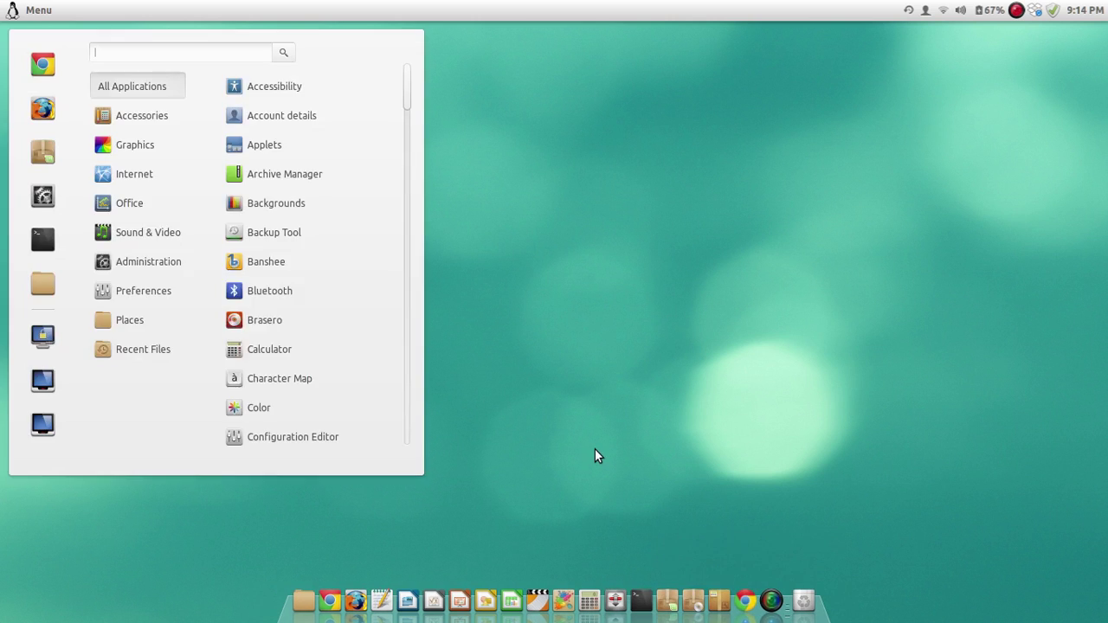
type("info")
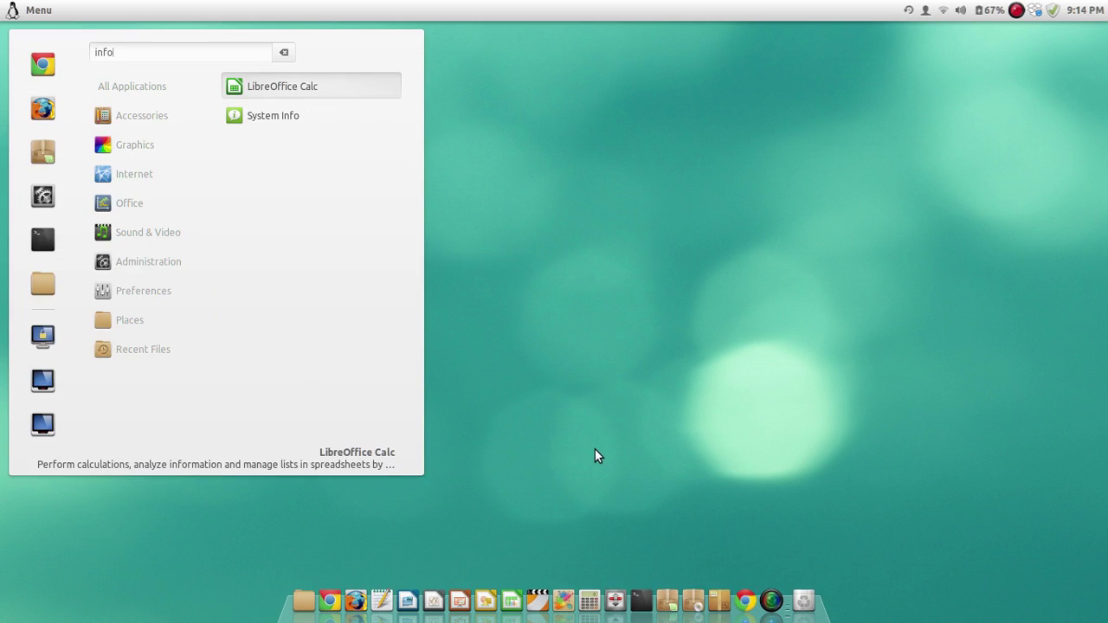
key("Down")
key("Return")
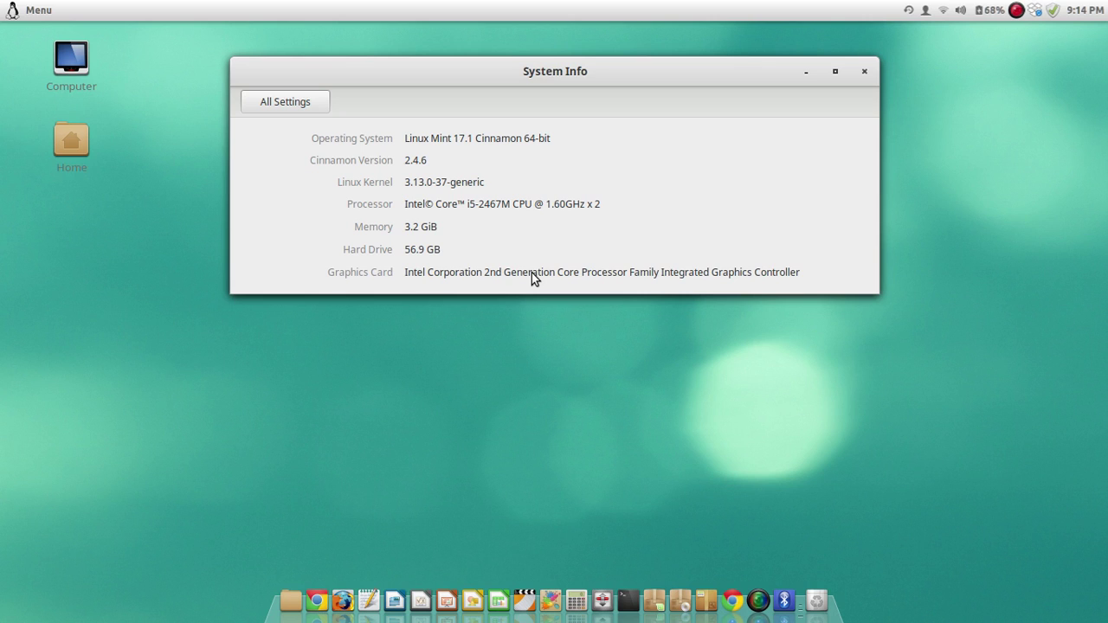
left_click(806, 72)
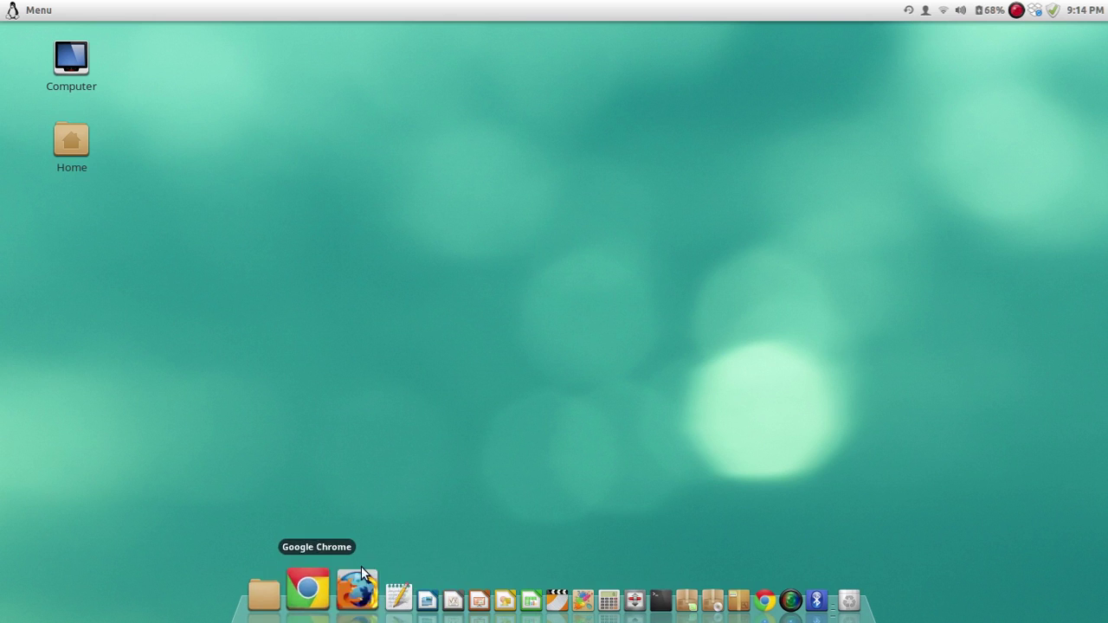
Switch to Google Chrome and view the top of the Linux Mint Blog post announcing the 17.1 "Rebecca" Cinnamon release
left_click(738, 592)
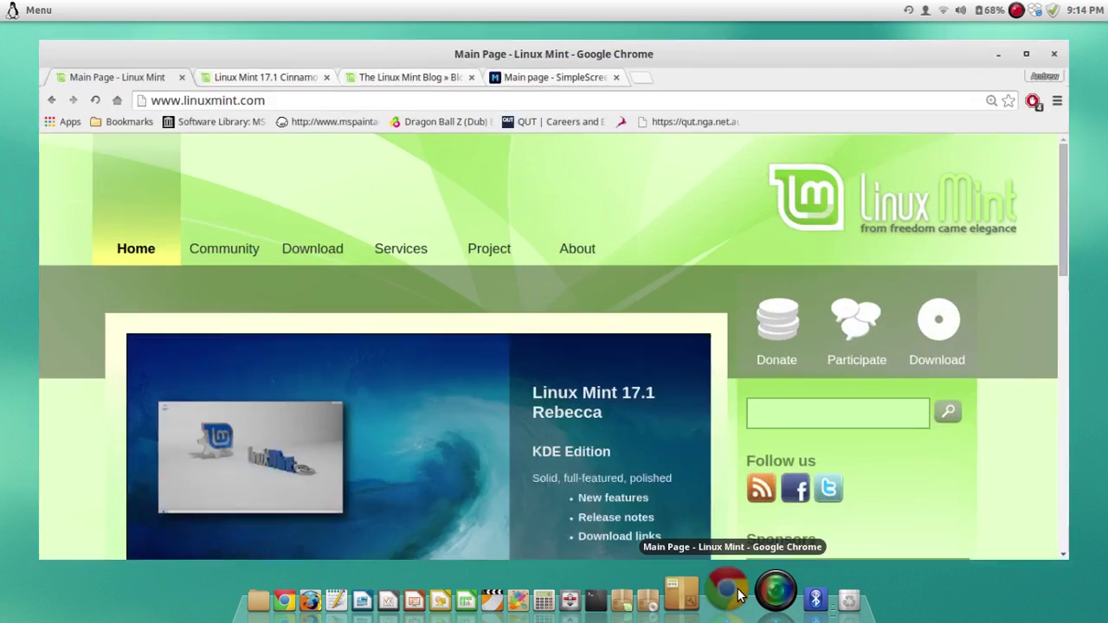
left_click(250, 66)
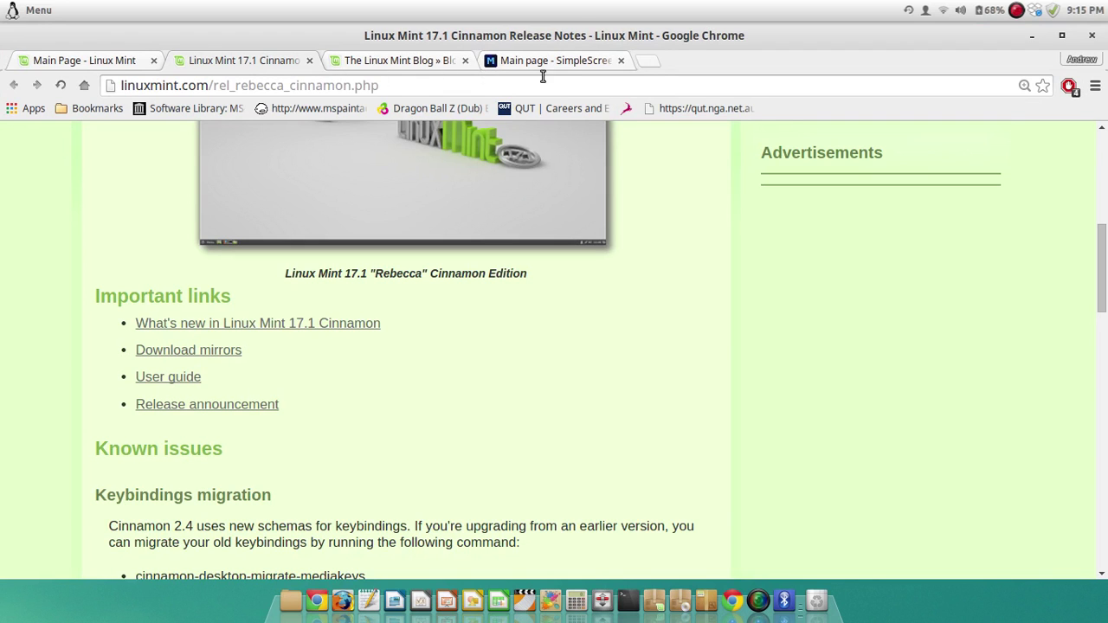
left_click(421, 62)
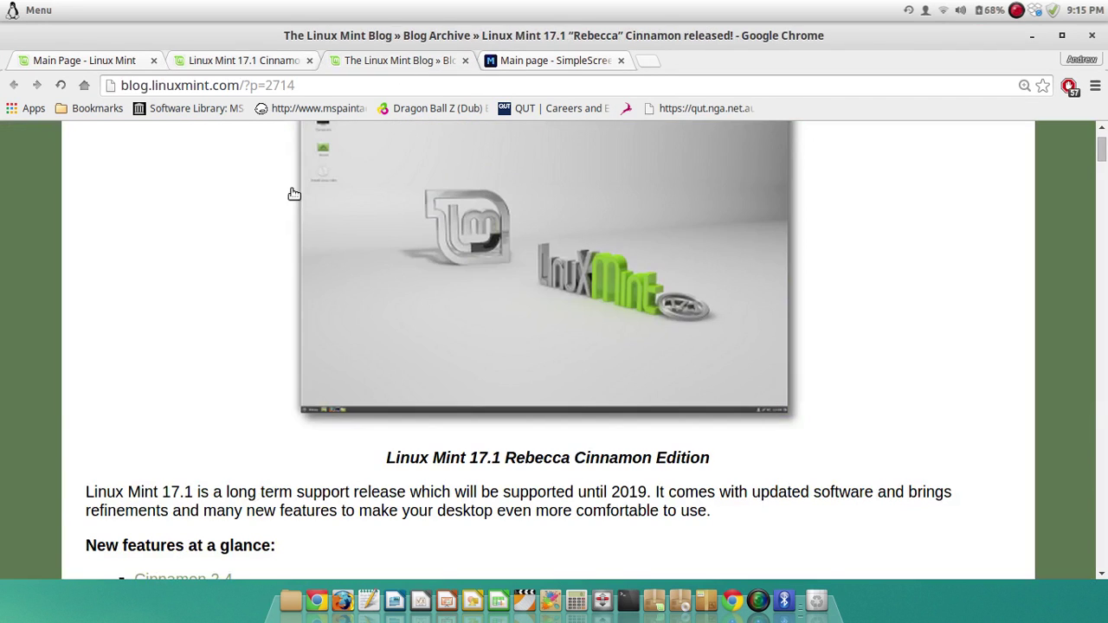
scroll(190, 346, "up", 5)
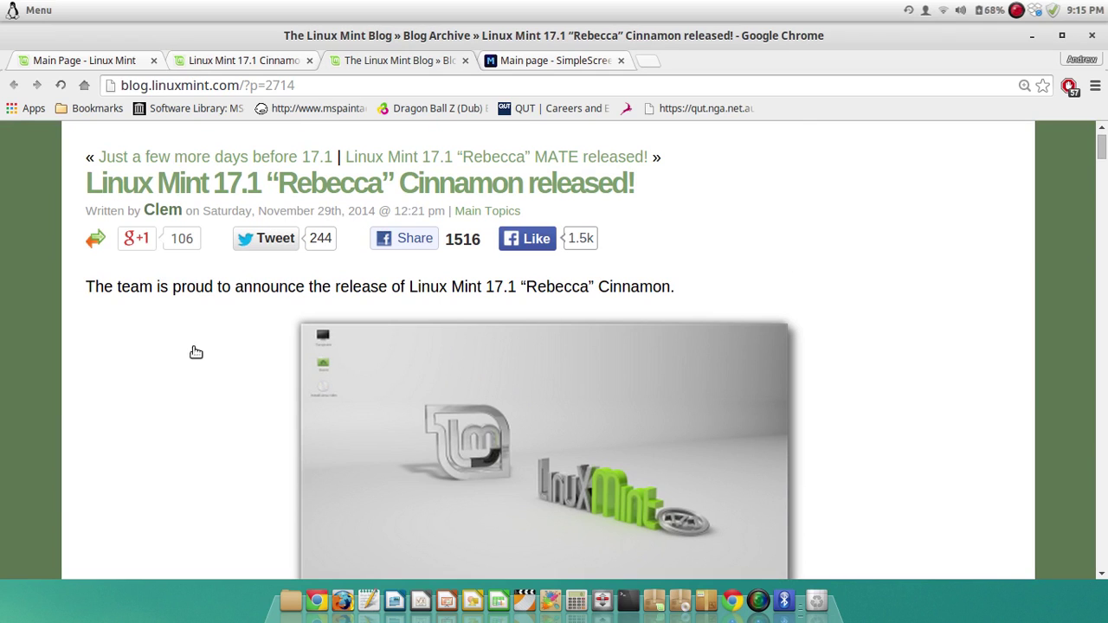
scroll(159, 410, "down", 3)
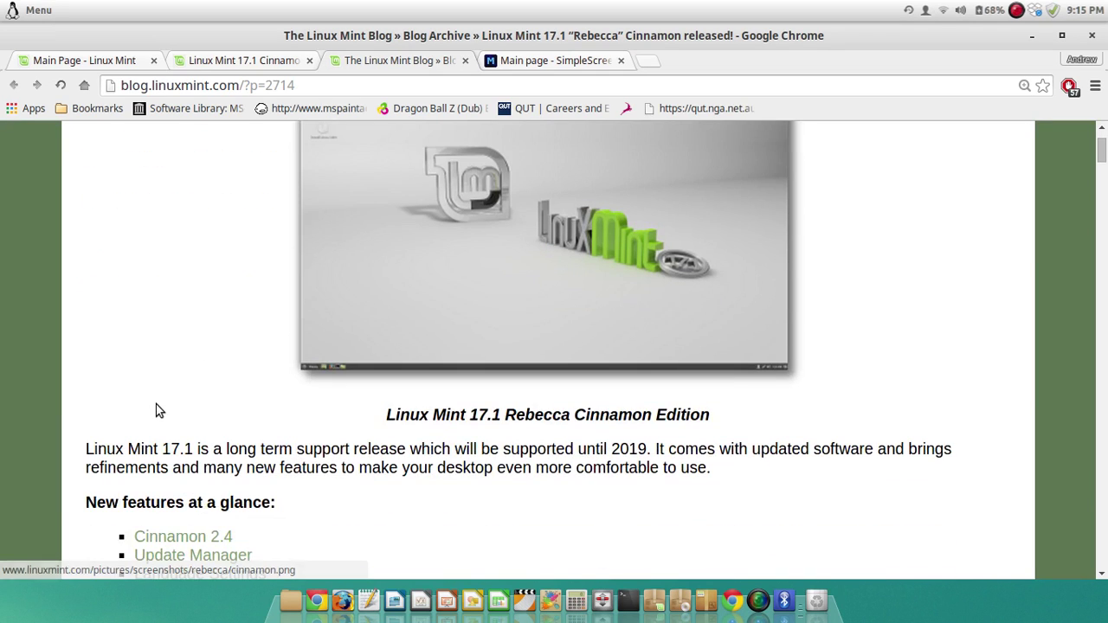
left_click(161, 341)
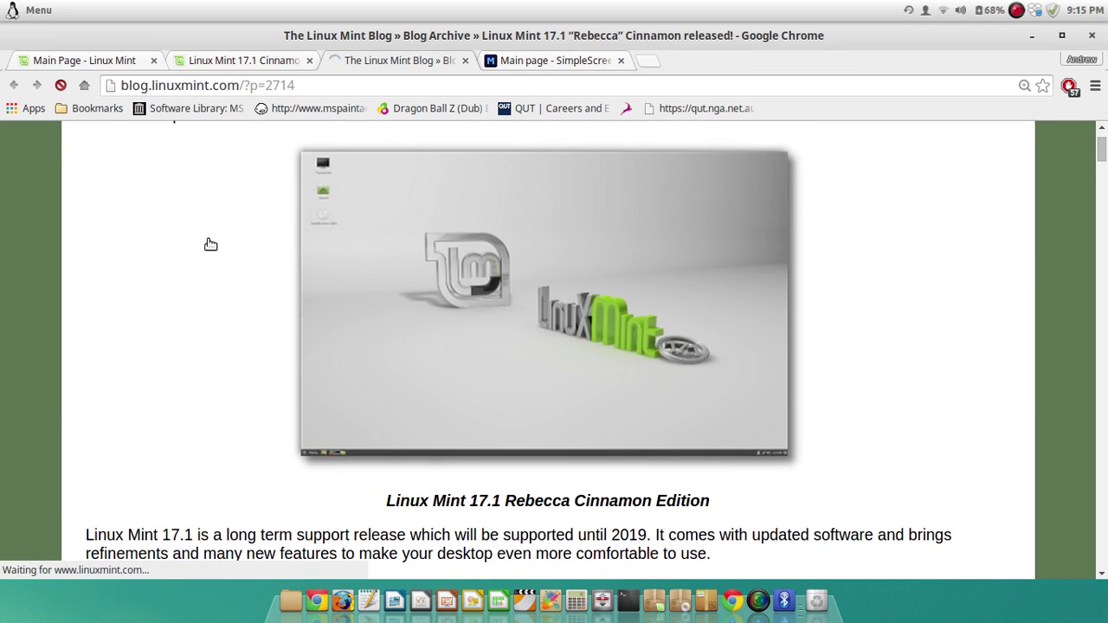
left_click(14, 85)
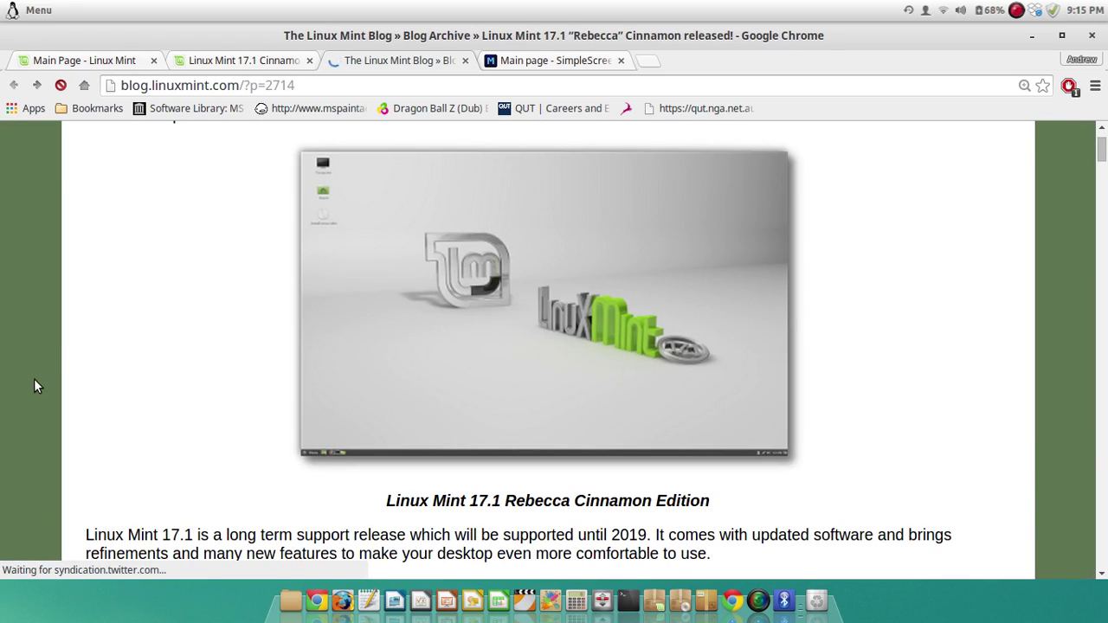
scroll(34, 378, "up", 2)
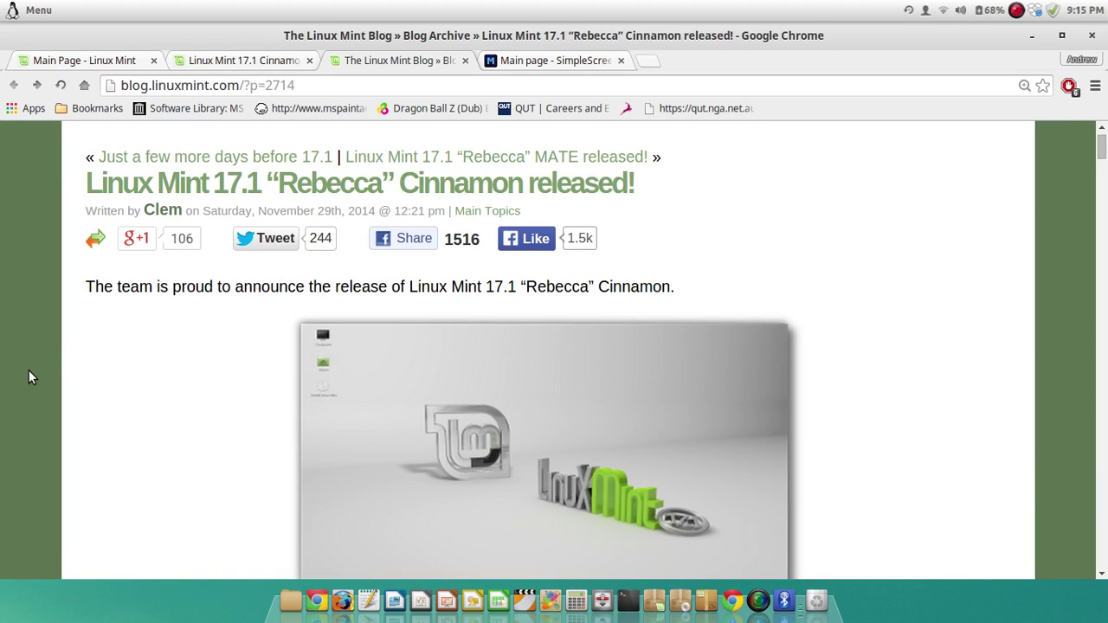
scroll(33, 368, "up", 3)
Examine the blog post's new features, important info, system requirements, upgrade instructions and download mirrors
scroll(33, 357, "down", 8)
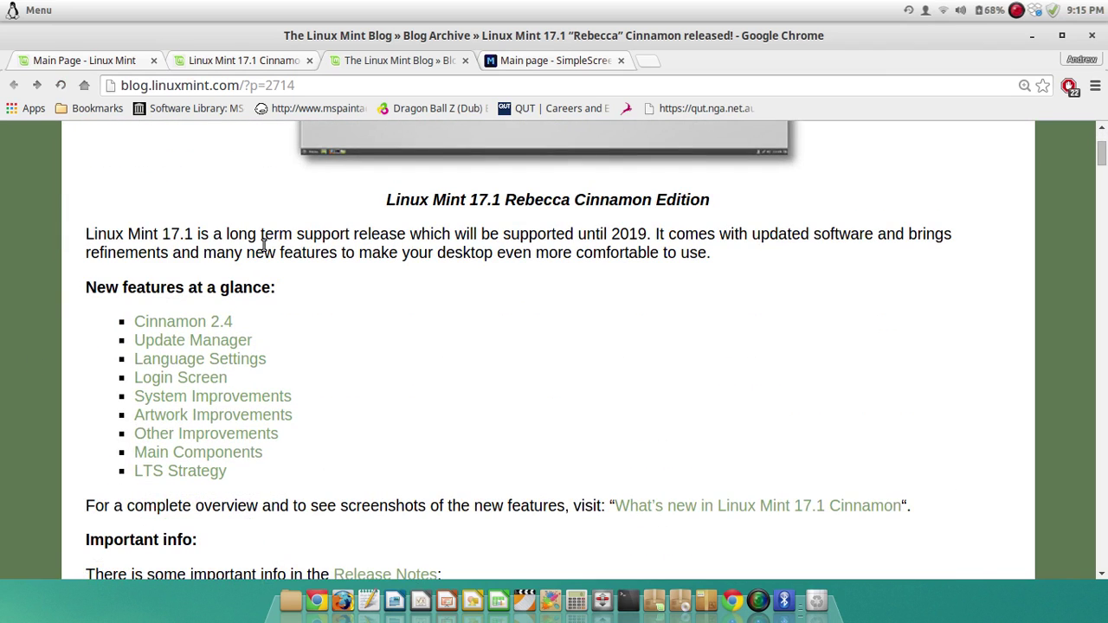
scroll(263, 247, "down", 1)
scroll(429, 323, "down", 5)
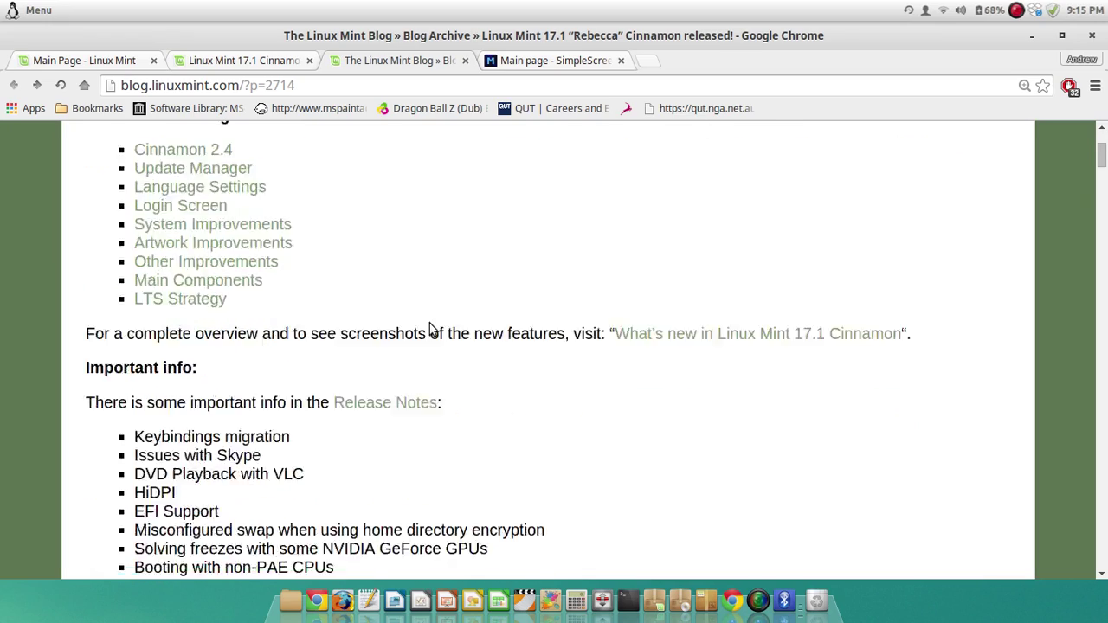
scroll(430, 323, "down", 3)
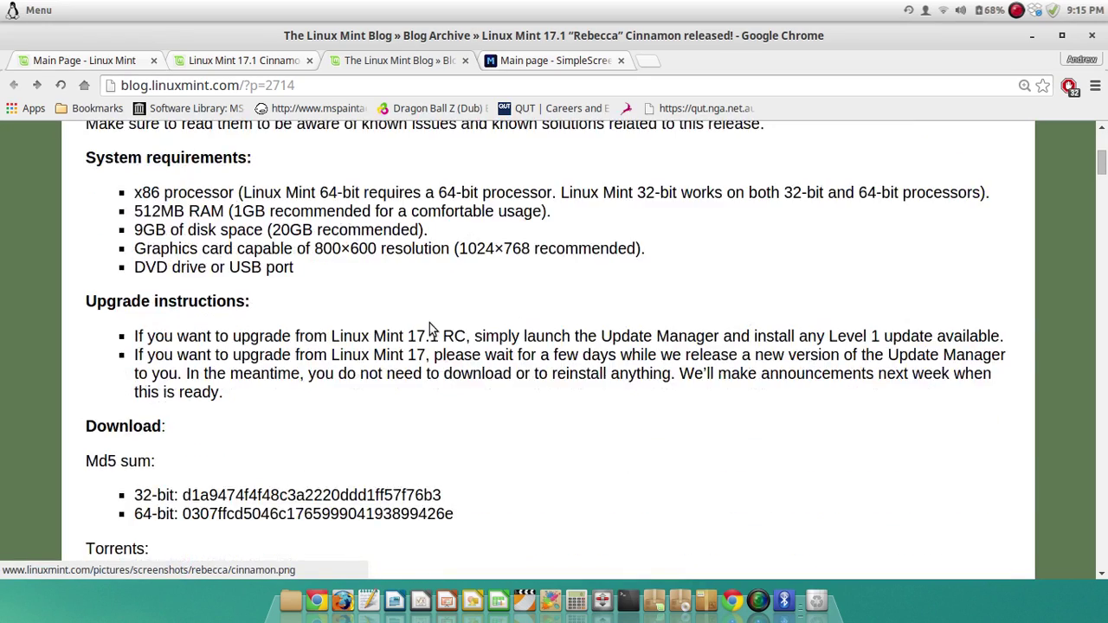
scroll(404, 414, "down", 7)
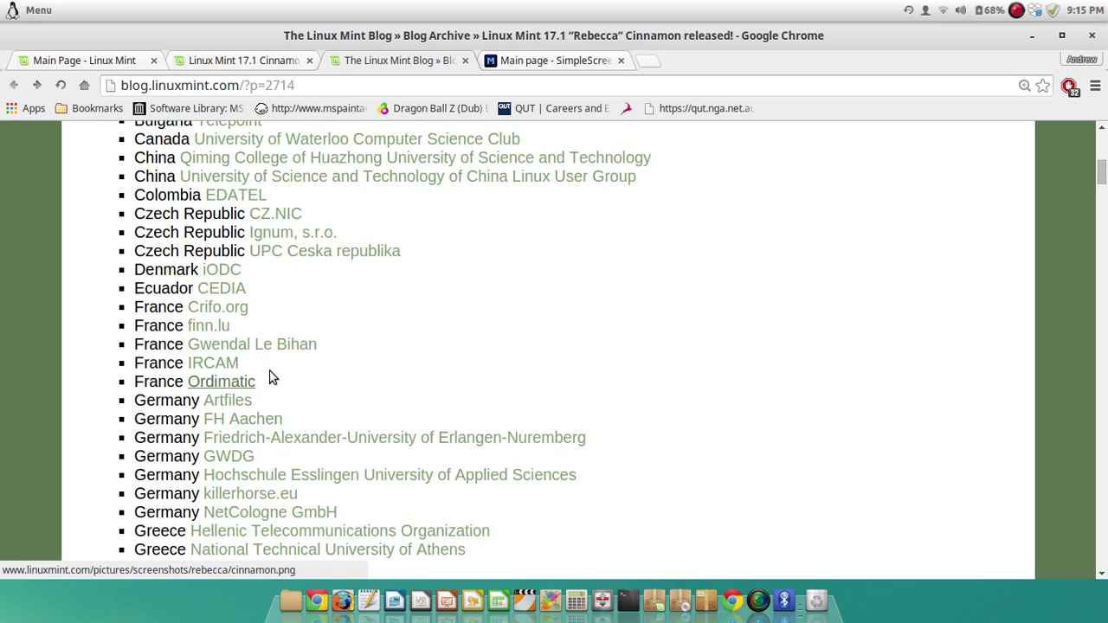
scroll(426, 327, "down", 10)
scroll(426, 325, "down", 10)
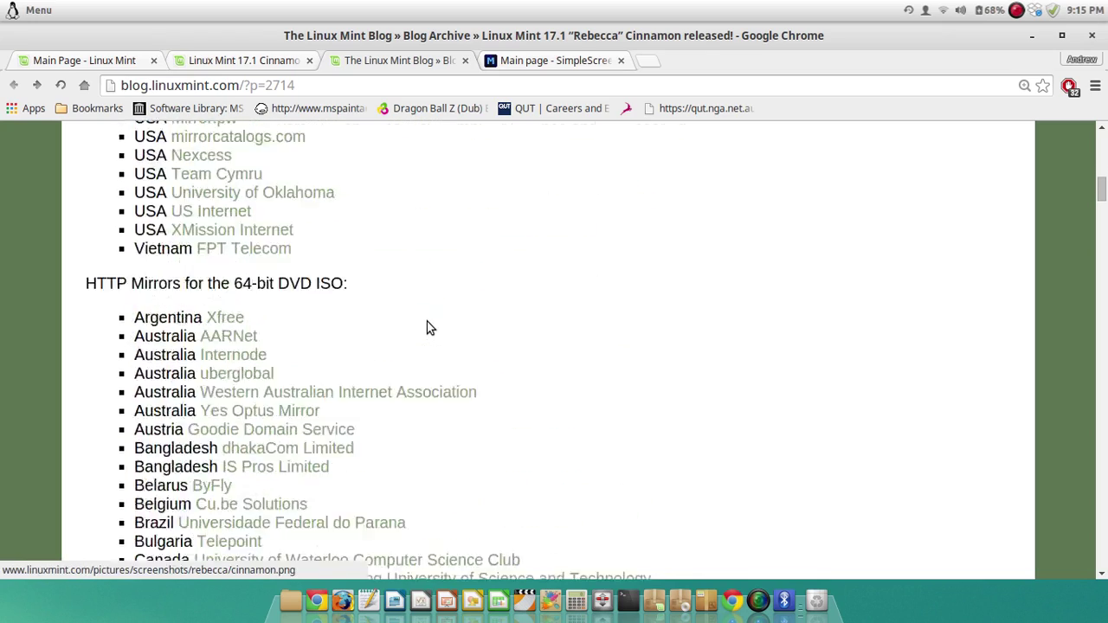
Review the Linux Mint 17.1 Cinnamon release notes from the introduction through the known issues, glancing at the Linux Mint home page
left_click(197, 65)
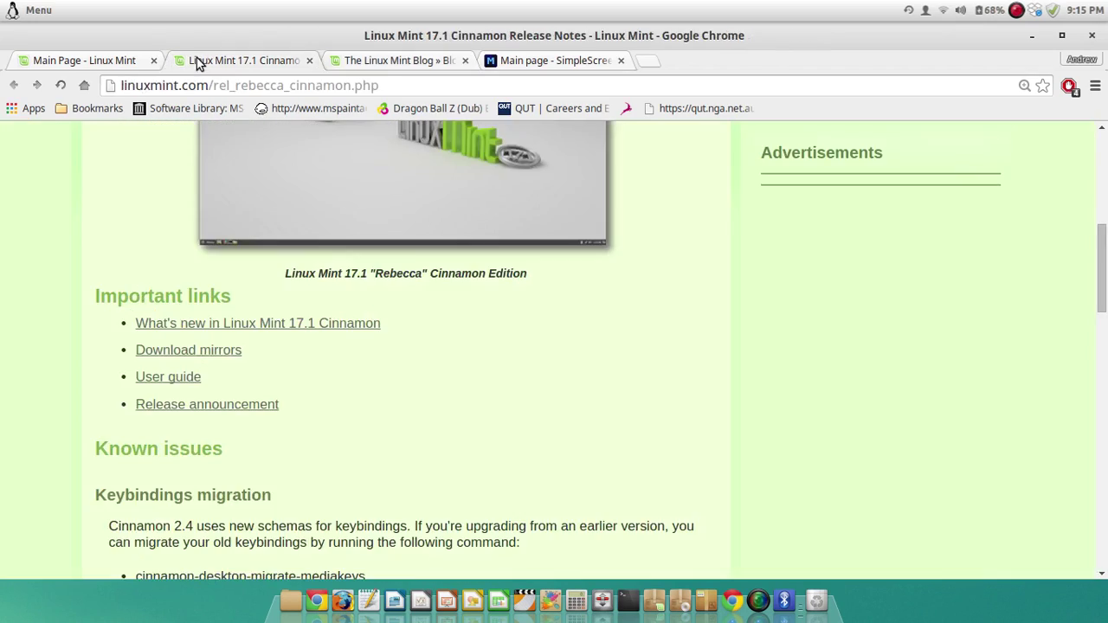
left_click(129, 66)
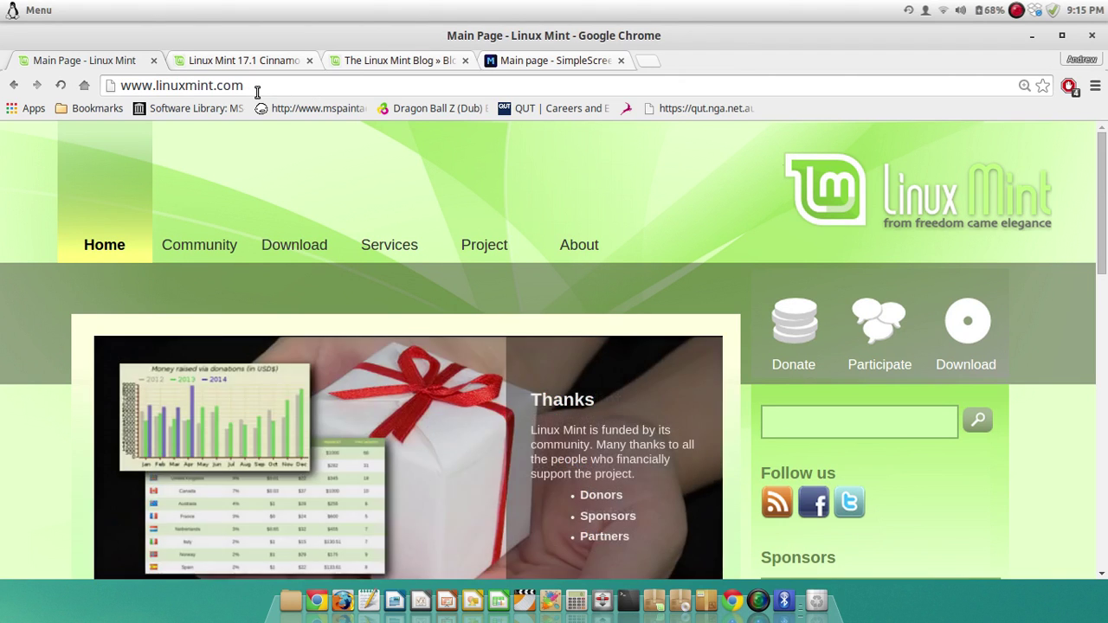
left_click(229, 66)
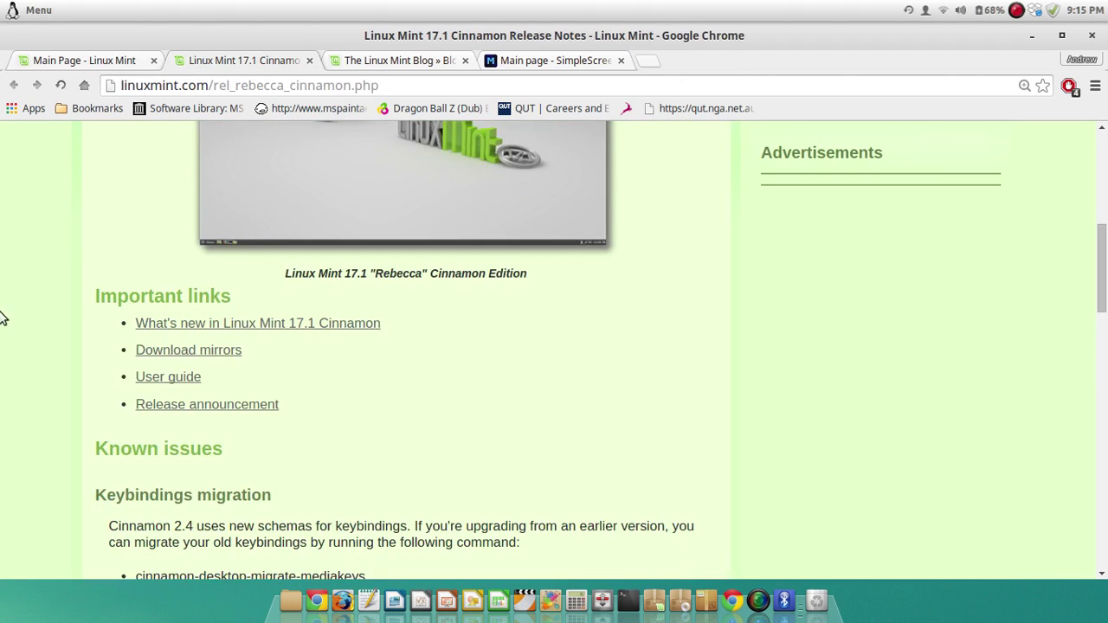
scroll(7, 290, "up", 3)
scroll(11, 292, "up", 5)
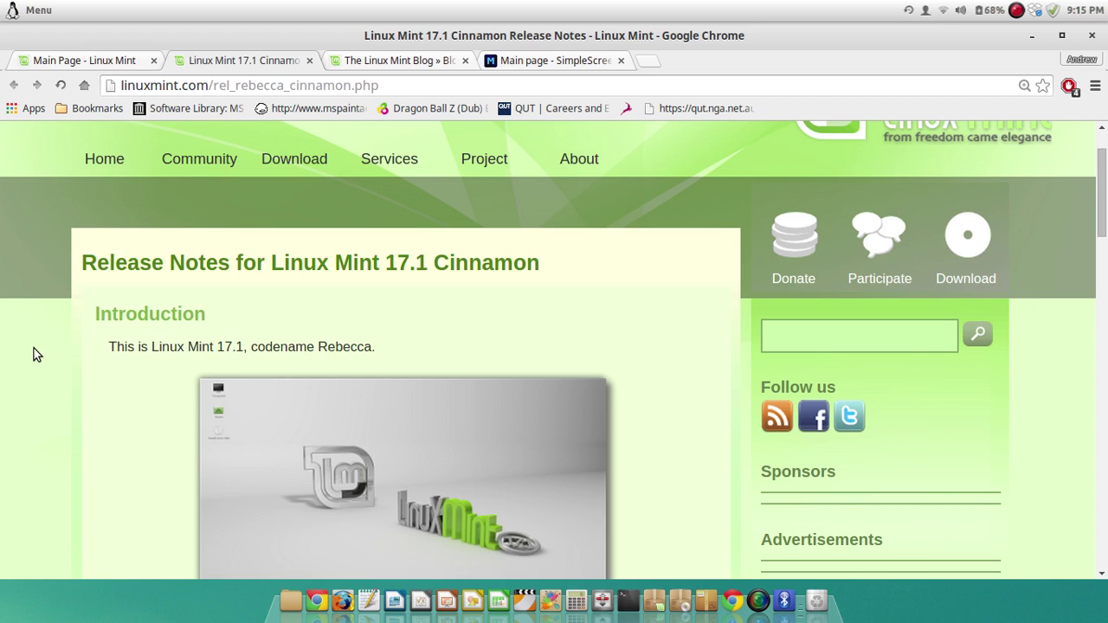
scroll(33, 348, "down", 5)
scroll(98, 411, "down", 3)
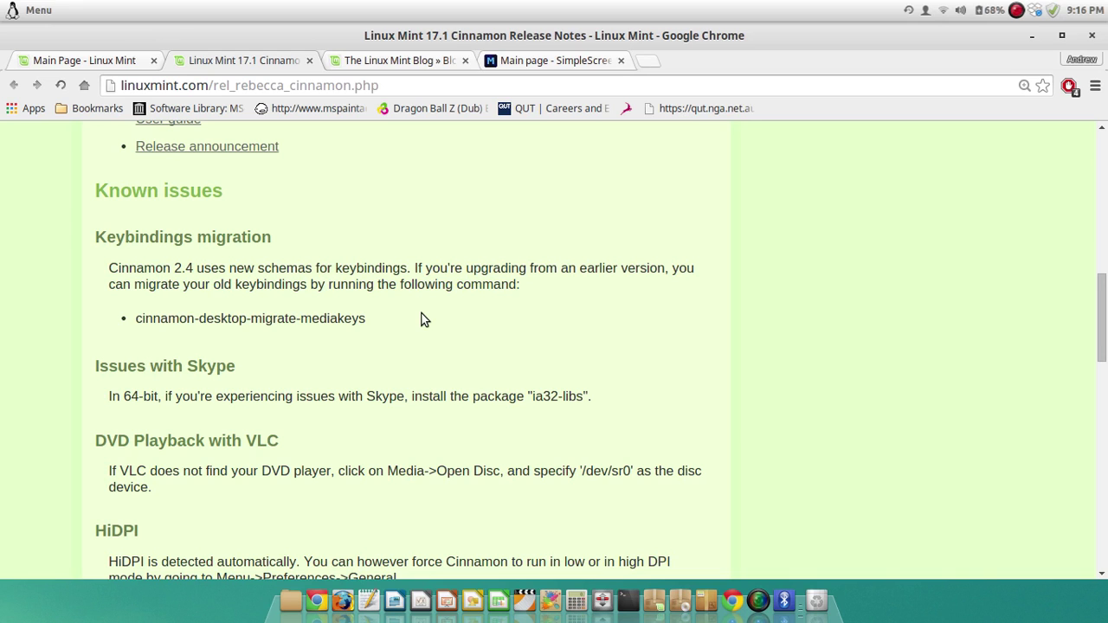
Search the web for "ubuntu gnome" in a new tab and open the official Ubuntu GNOME website
key("ctrl+t")
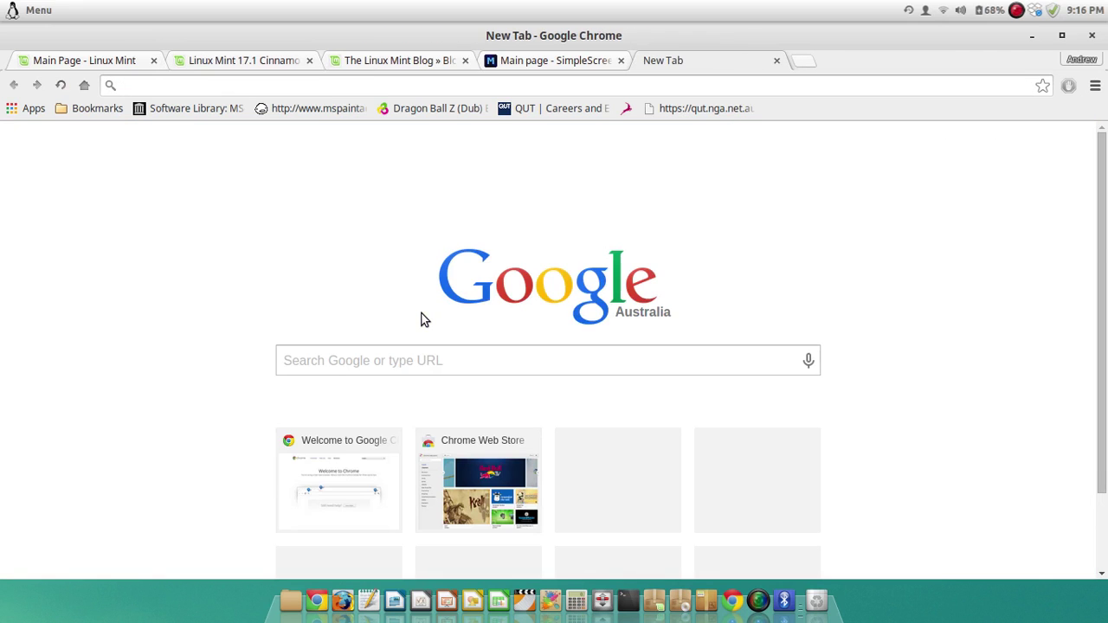
type("ubuntug")
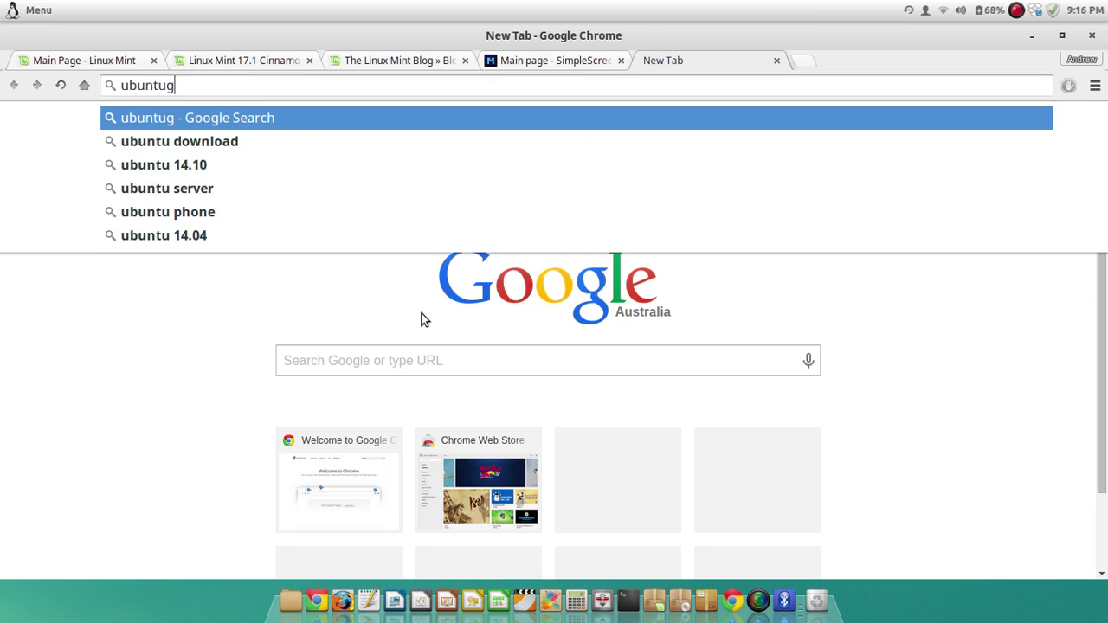
key("BackSpace")
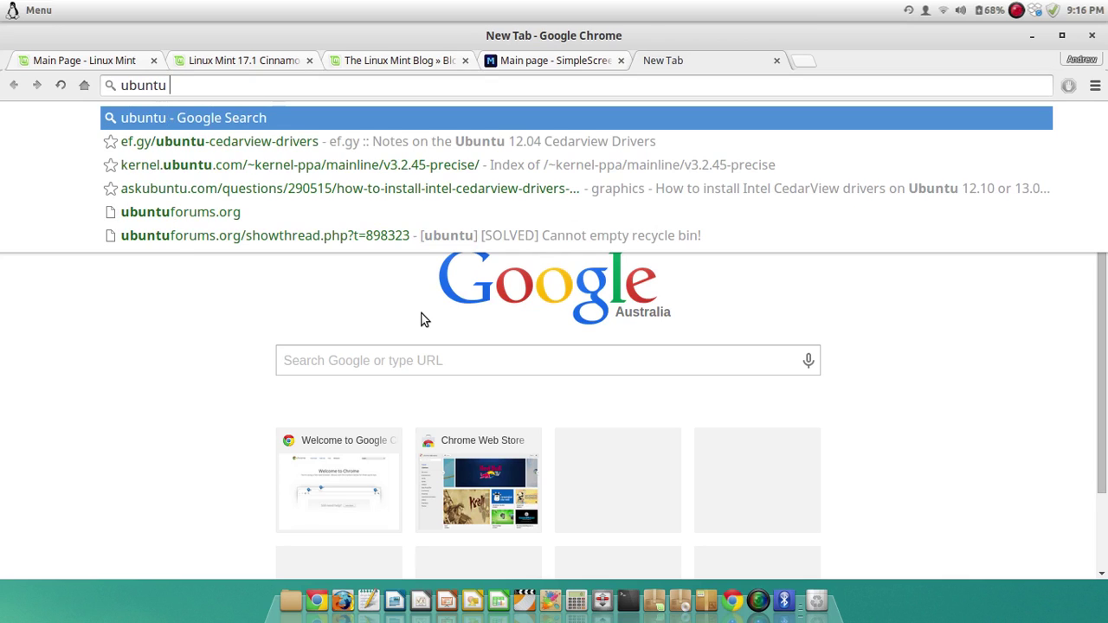
type("gnome")
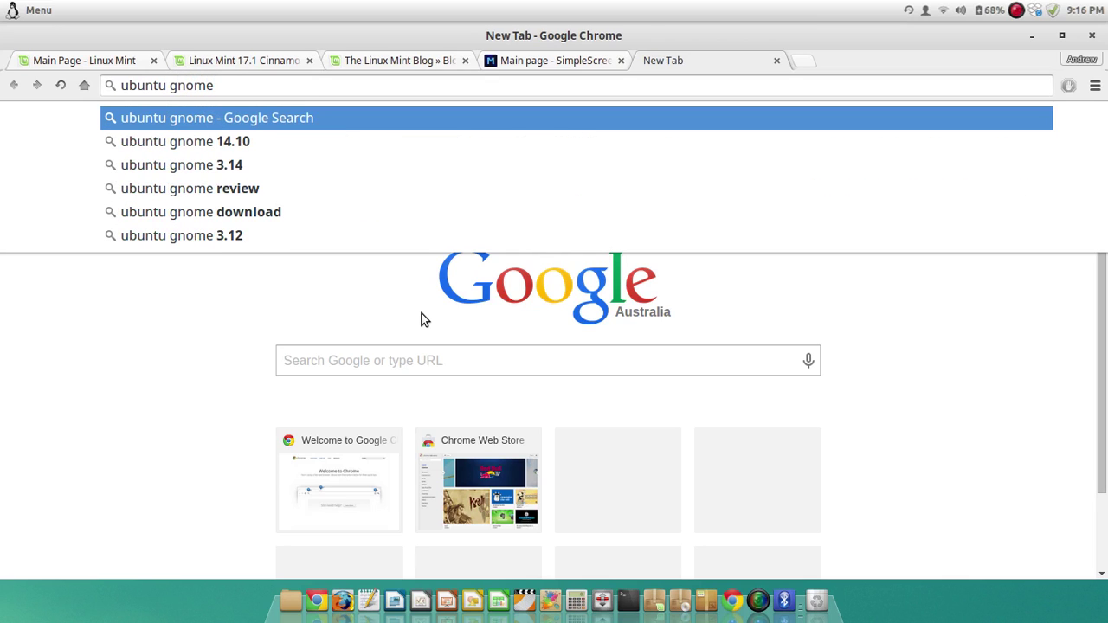
key("Return")
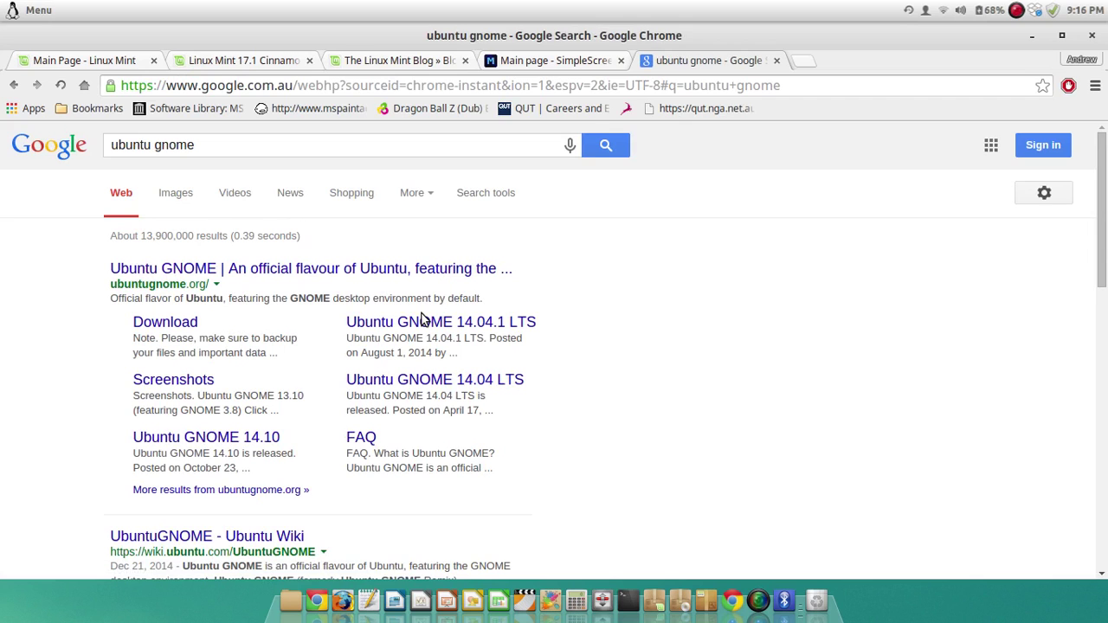
left_click(389, 271)
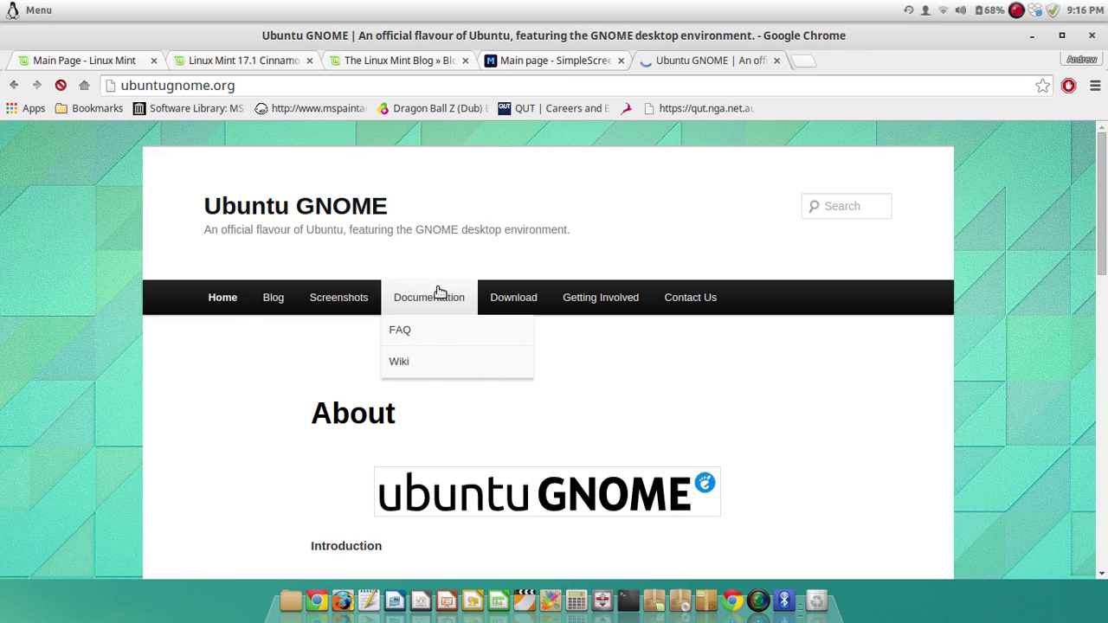
Check the stable and long term support releases on Ubuntu GNOME's Download page, and close that tab
left_click(500, 299)
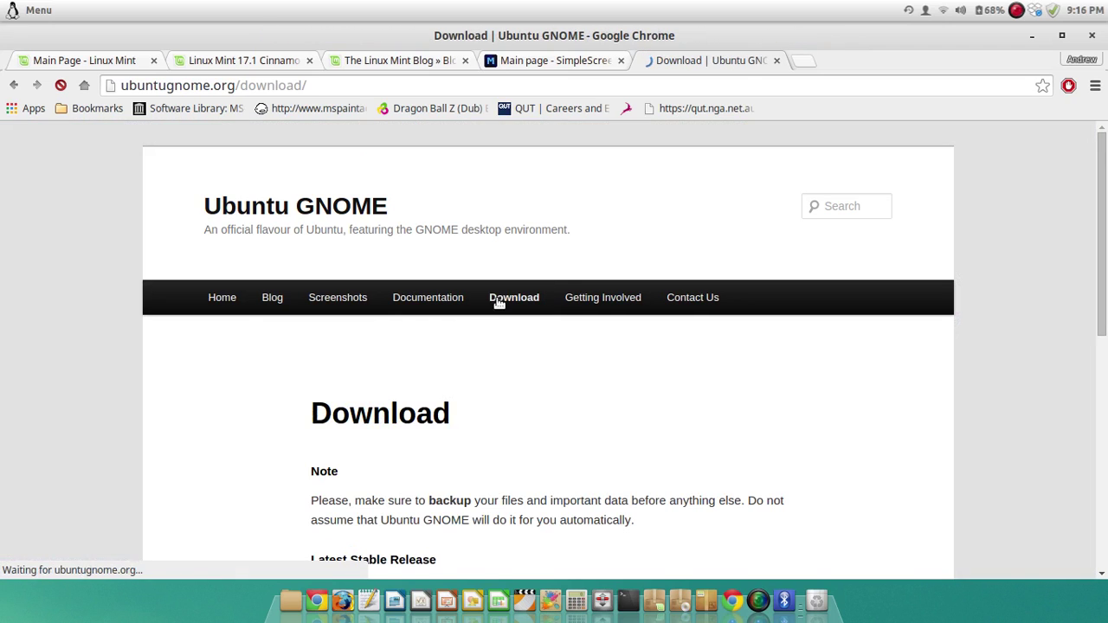
scroll(48, 373, "down", 3)
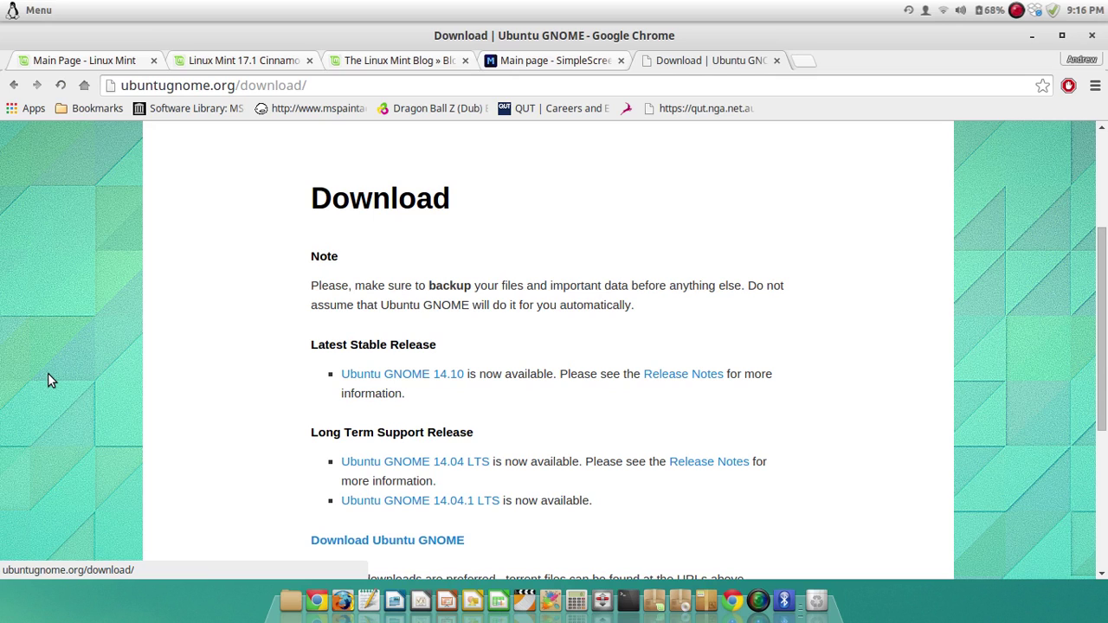
key("ctrl+w")
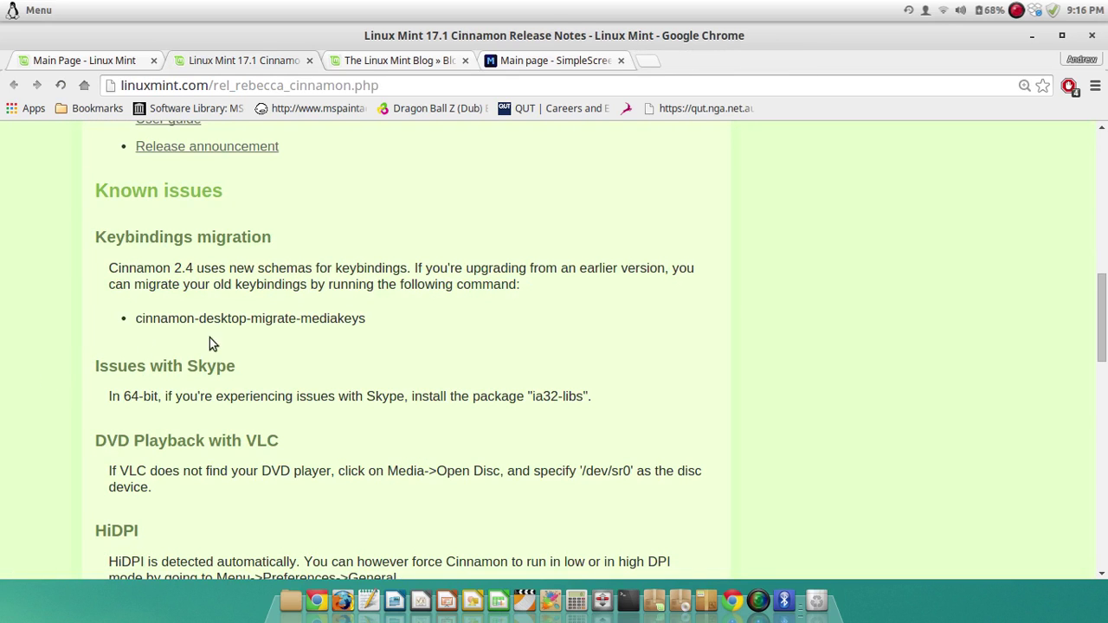
Minimize and restore the browser window, and view the top of the SimpleScreenRecorder main page
left_click(1037, 40)
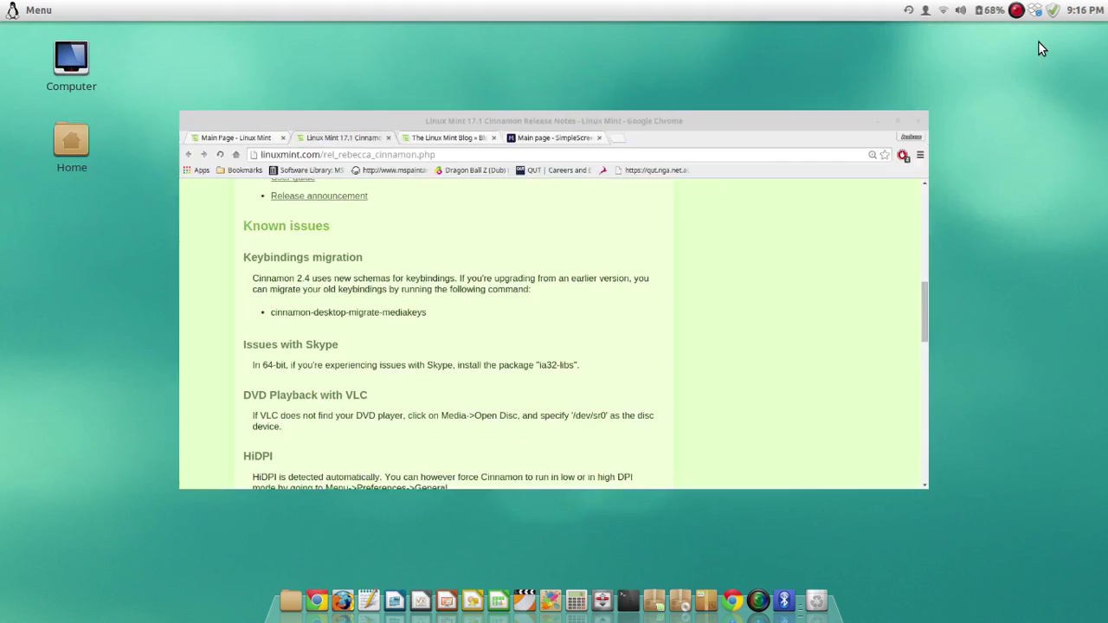
left_click(734, 597)
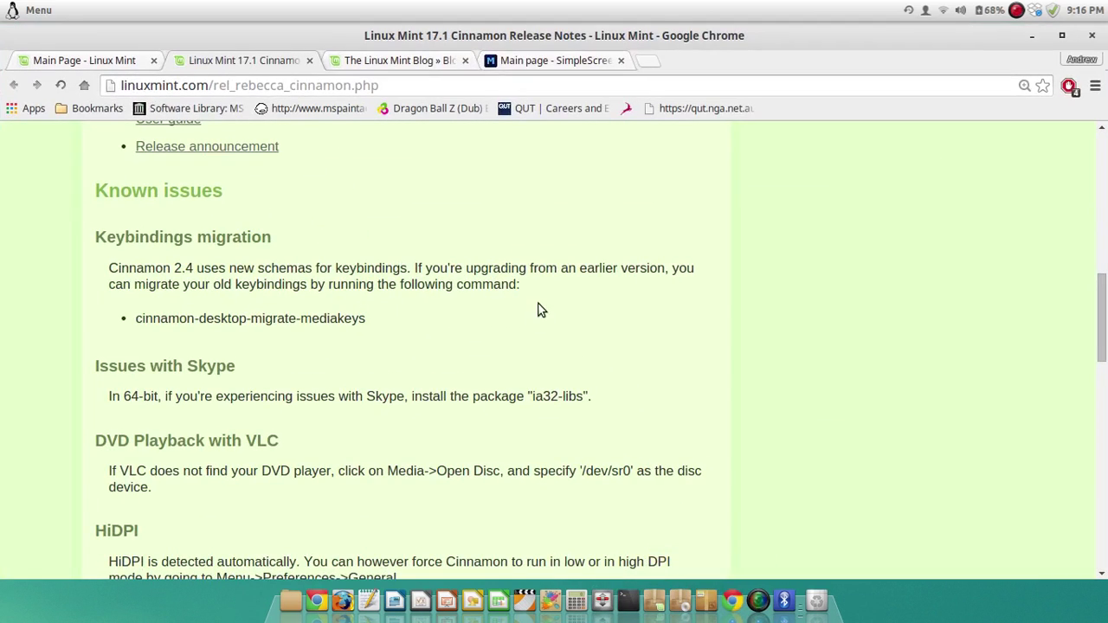
left_click(539, 59)
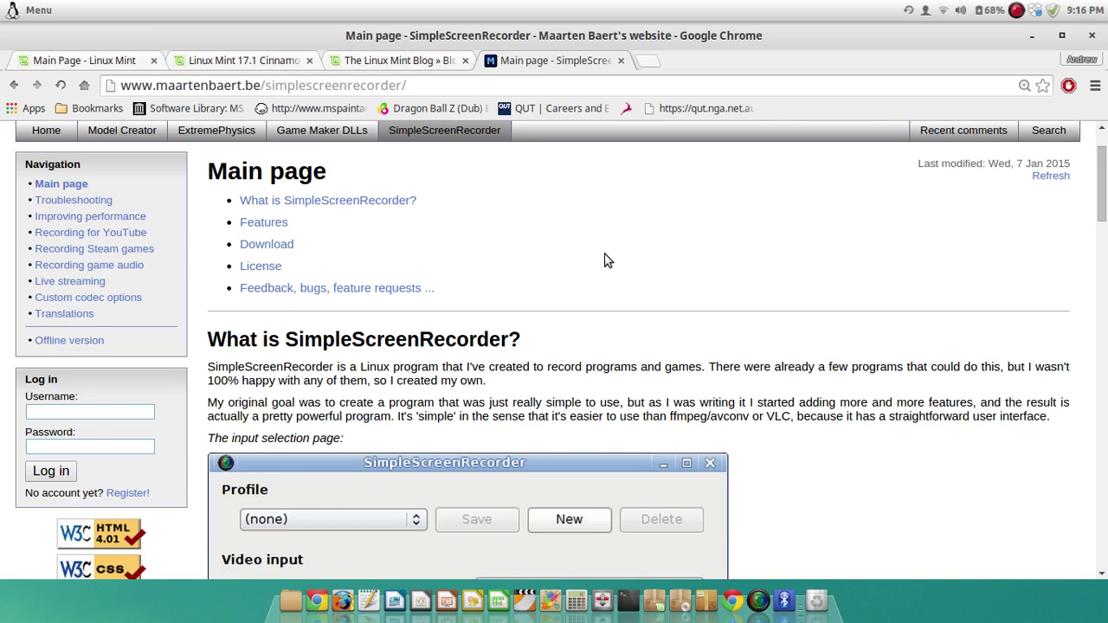
scroll(606, 260, "up", 2)
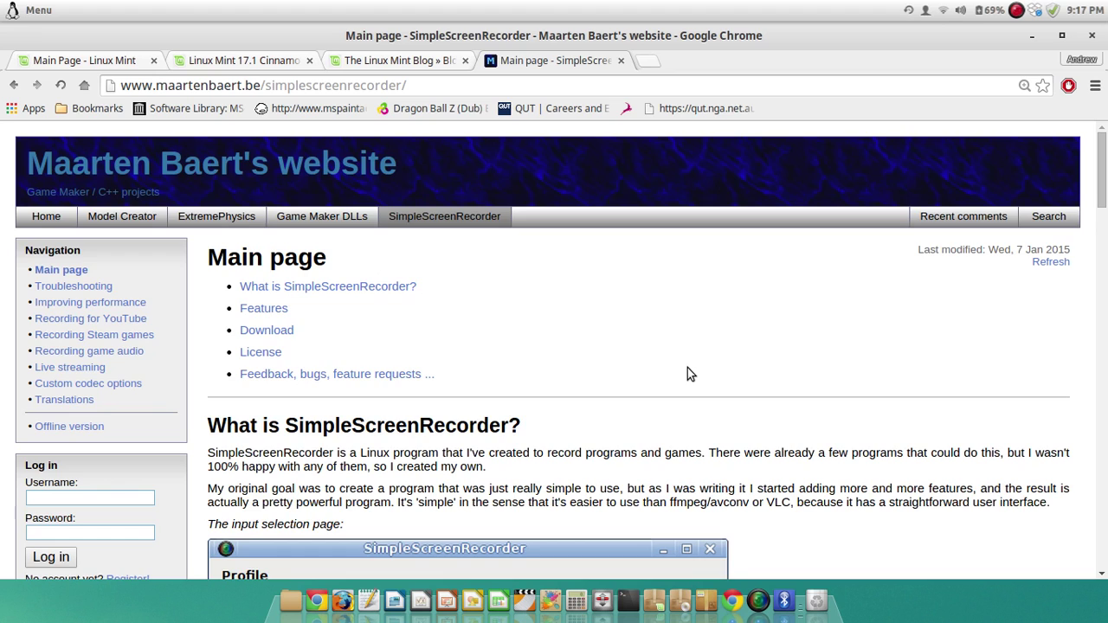
Read the SimpleScreenRecorder description and view the sample input selection page down to its audio input settings
scroll(688, 374, "down", 3)
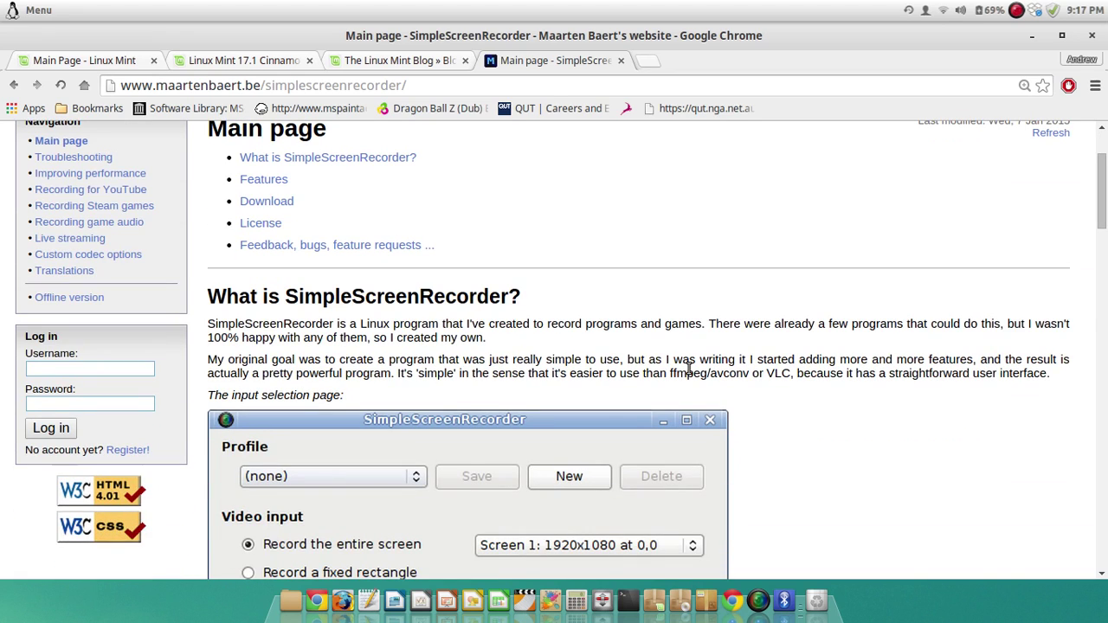
scroll(689, 367, "down", 5)
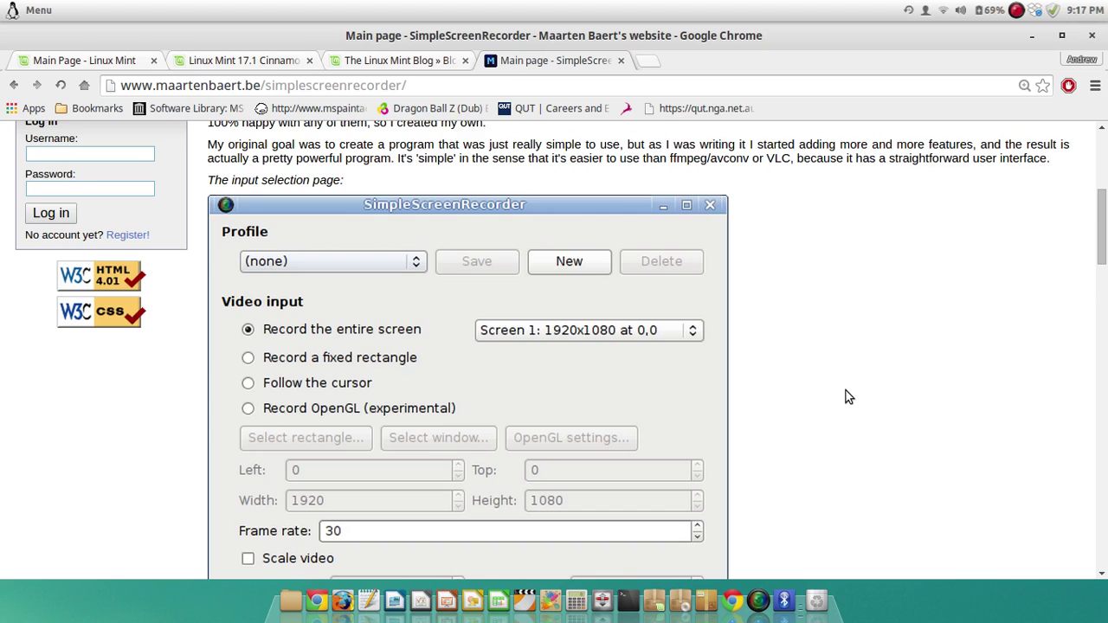
scroll(849, 396, "down", 4)
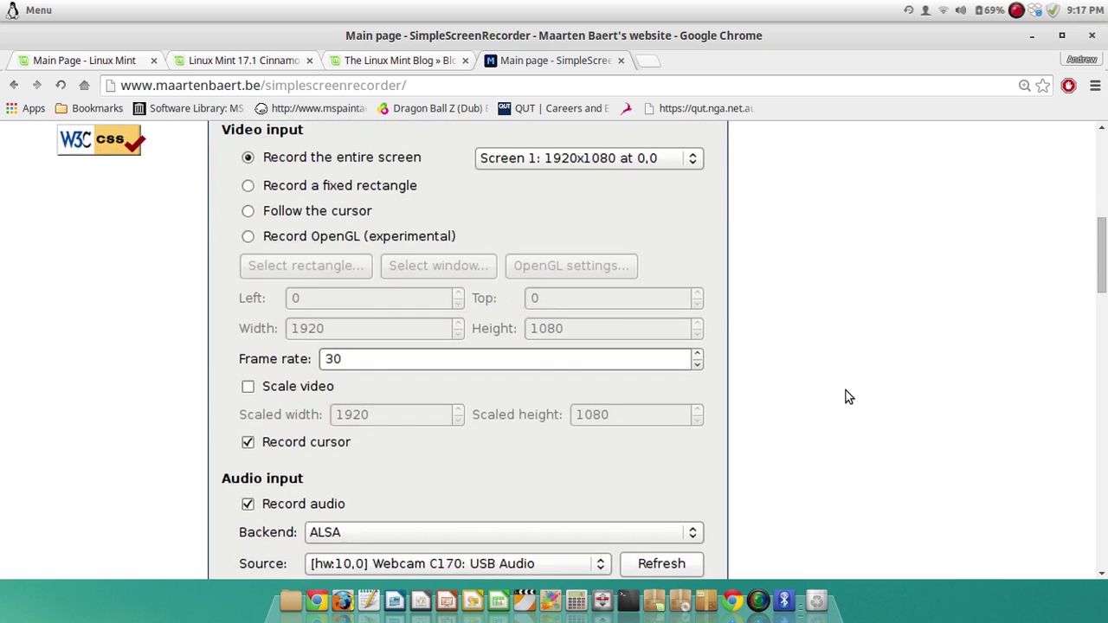
Search the web for "vokoscreen" in a new tab
left_click(648, 61)
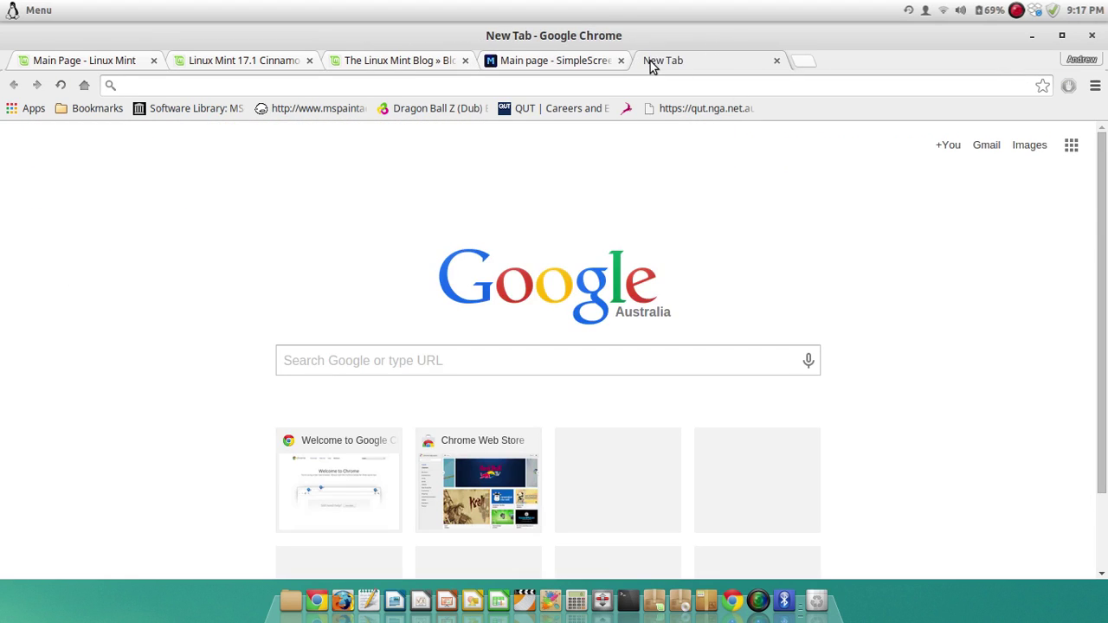
type("vokoscreen")
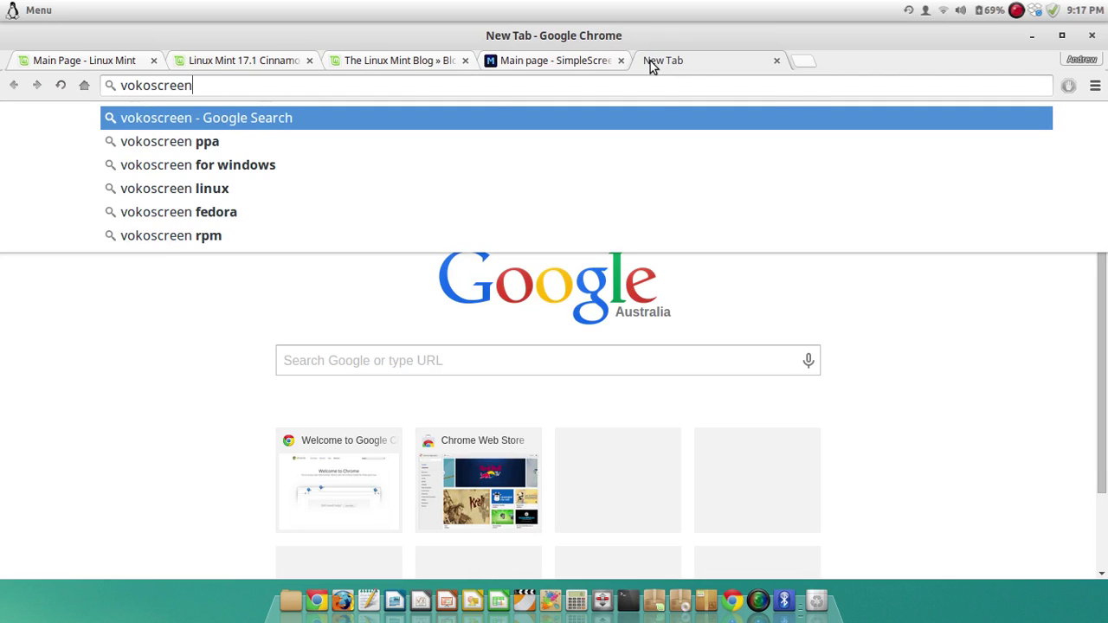
key("Return")
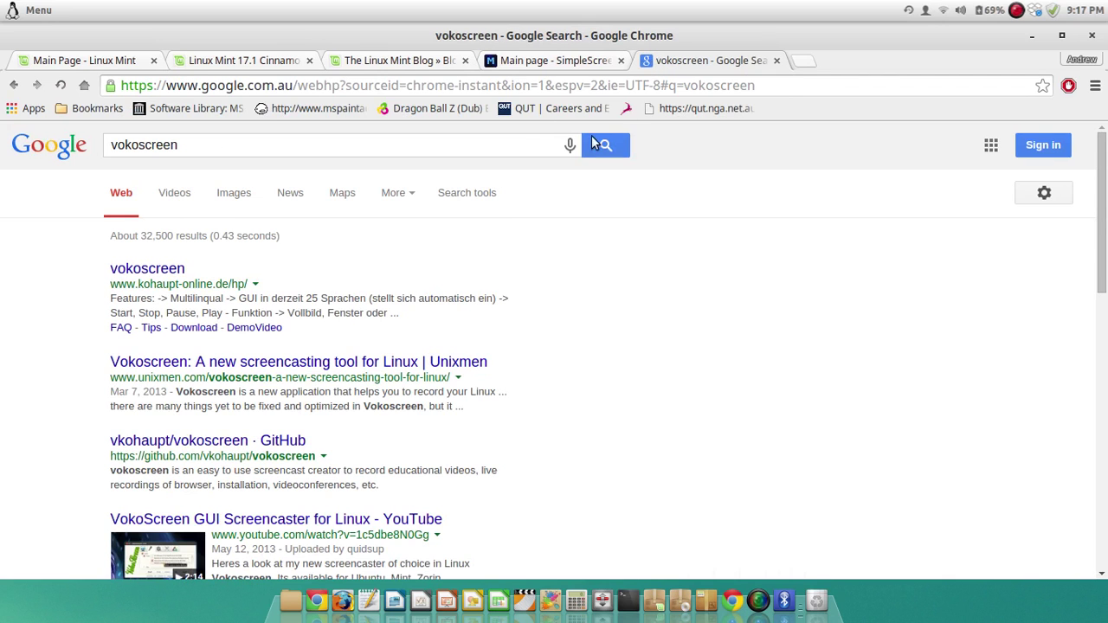
Search the web for "ubuntu gnome" in another new tab and open the official Ubuntu GNOME website
left_click(808, 64)
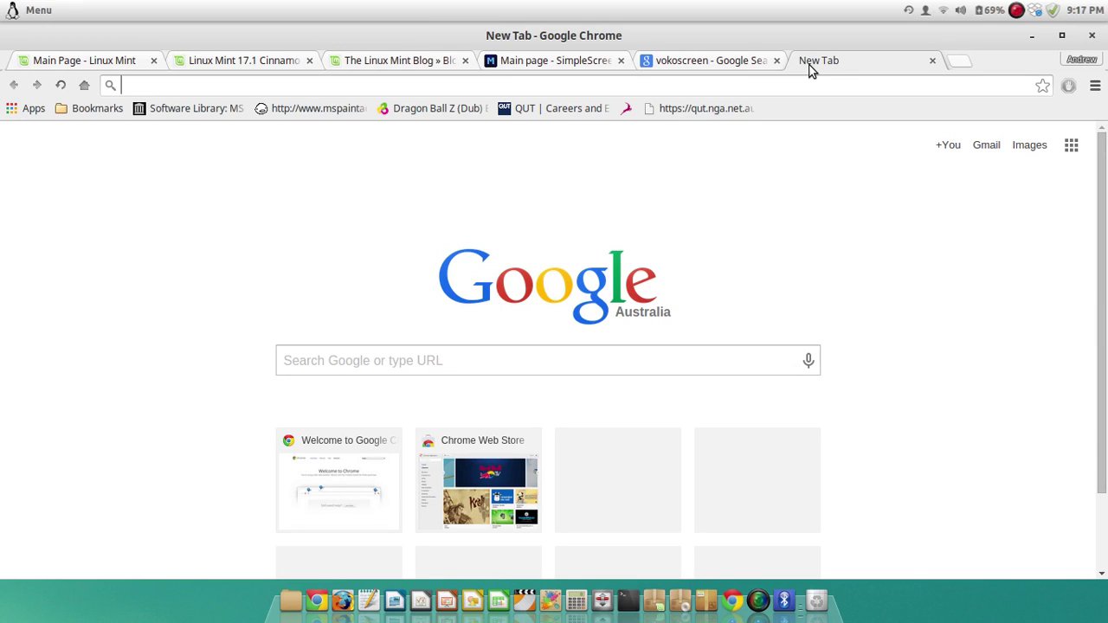
type("ubuntu")
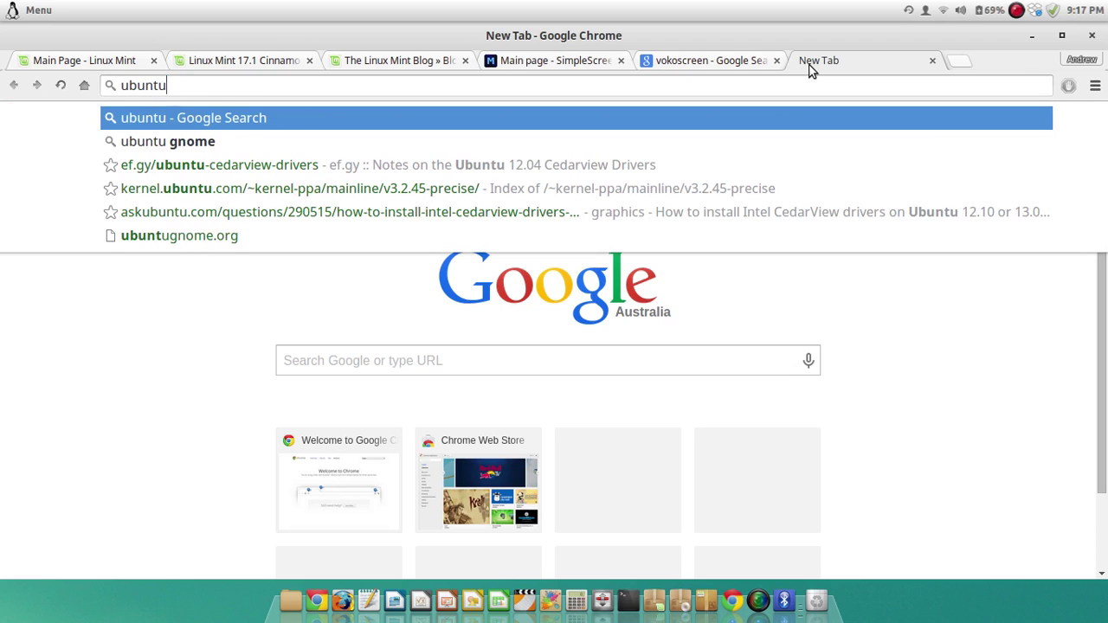
key("Down")
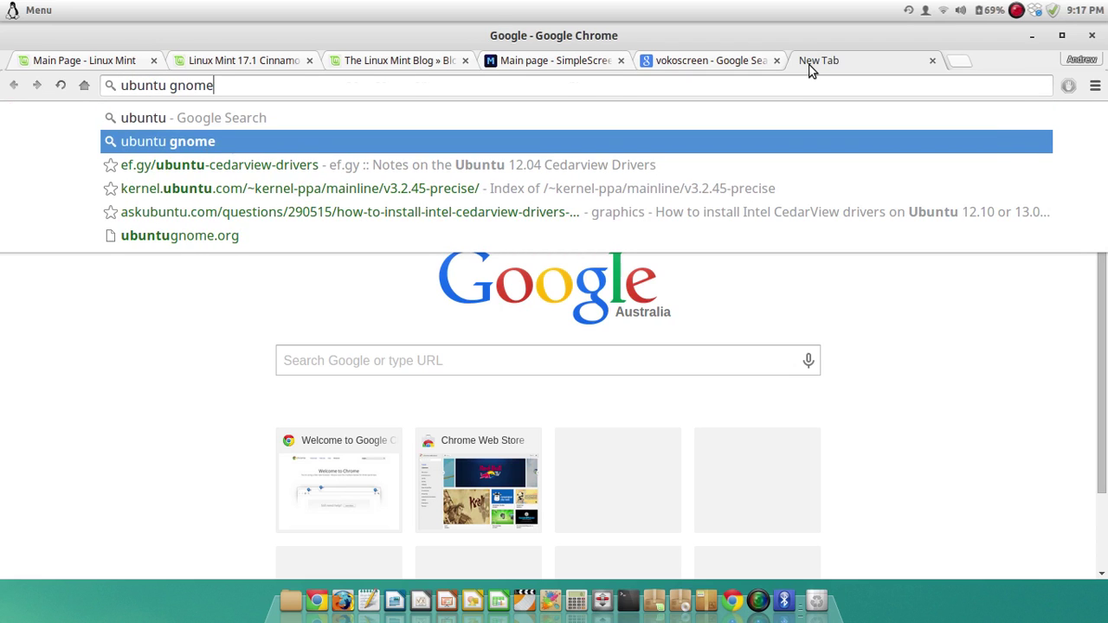
key("Return")
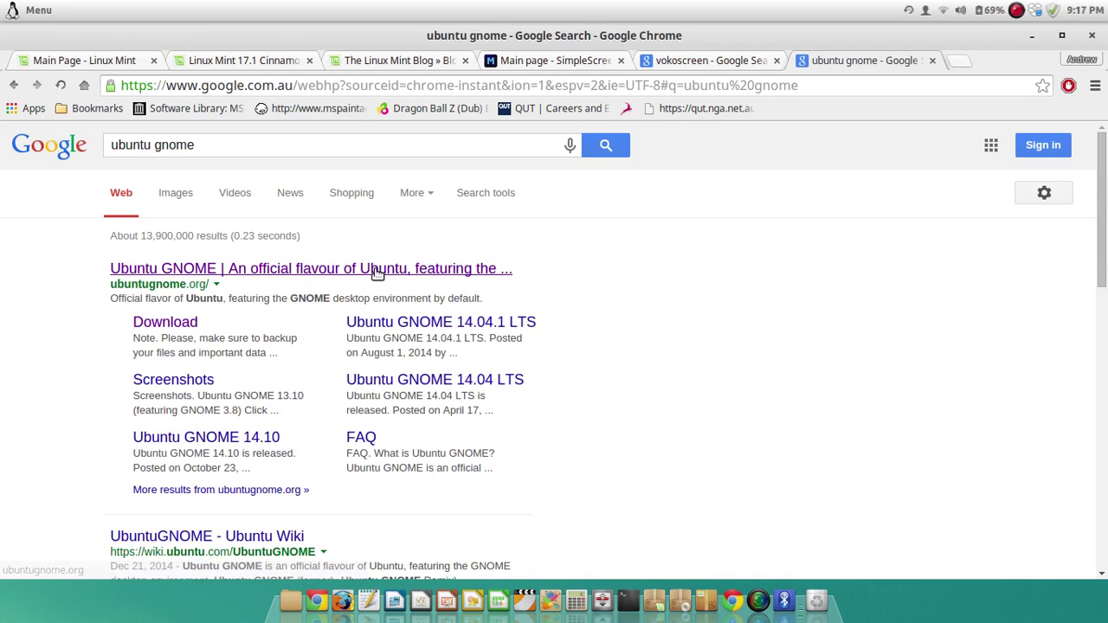
left_click(376, 270)
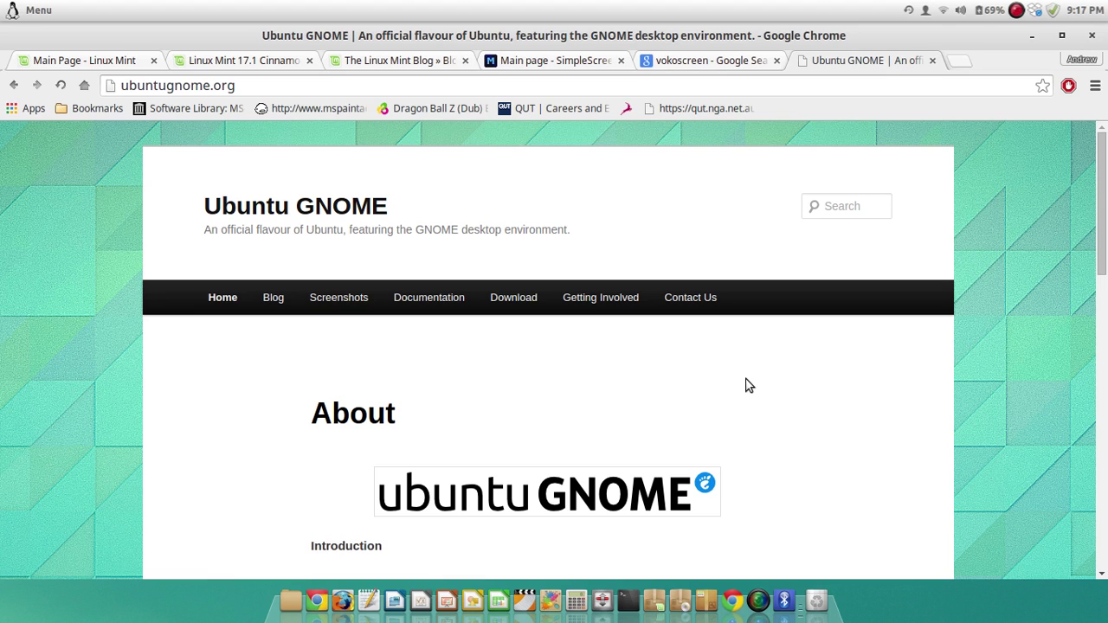
Read the introduction on the Ubuntu GNOME home page and close that tab
scroll(748, 385, "down", 5)
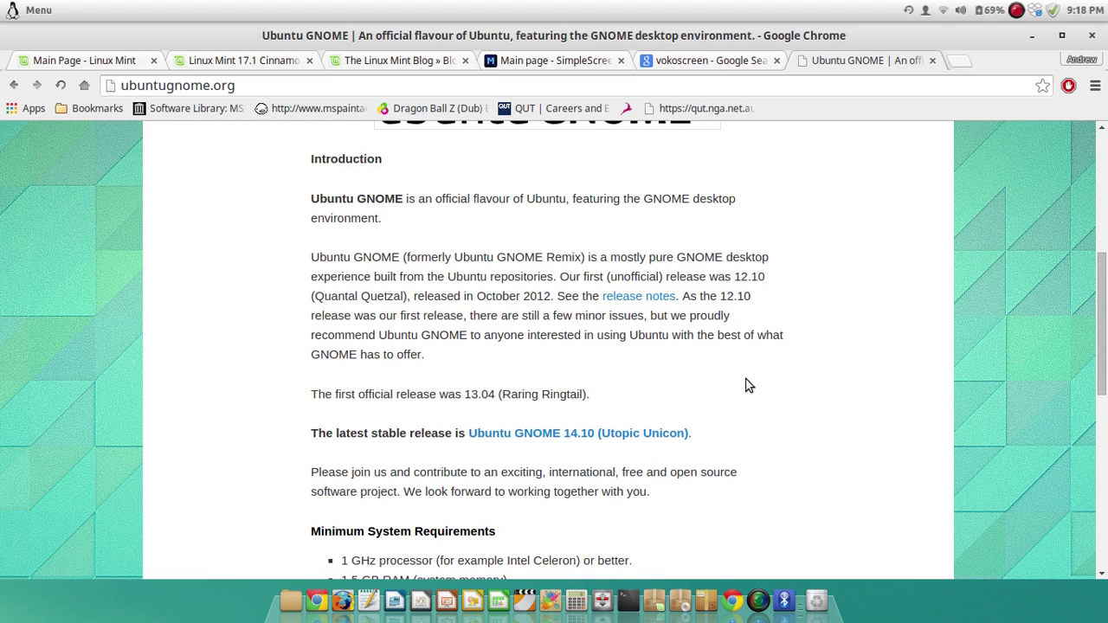
scroll(748, 385, "up", 4)
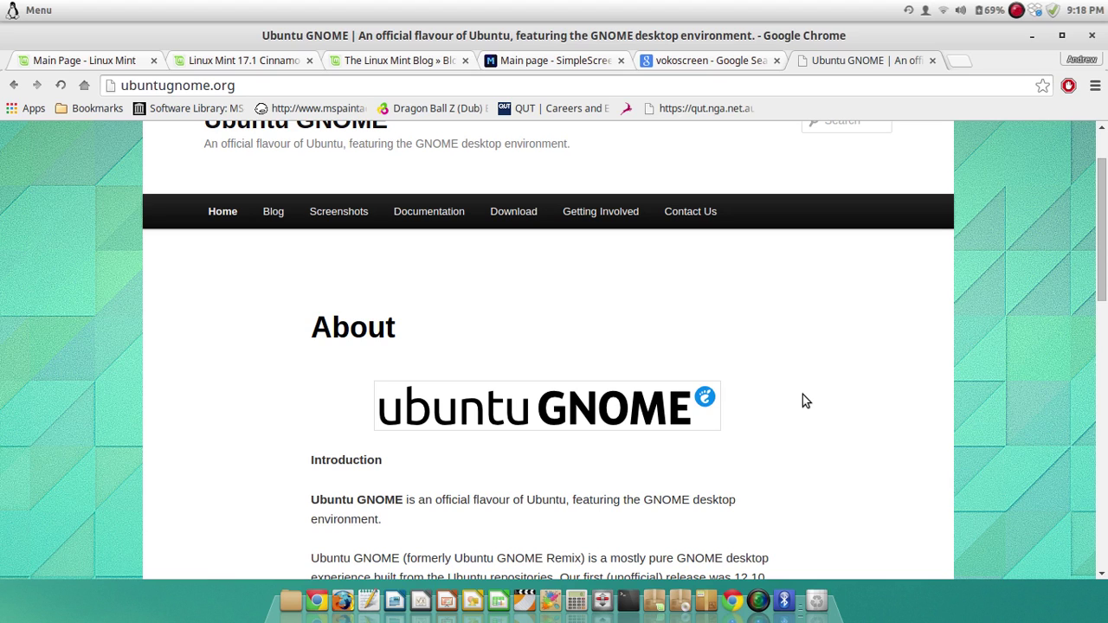
key("ctrl+w")
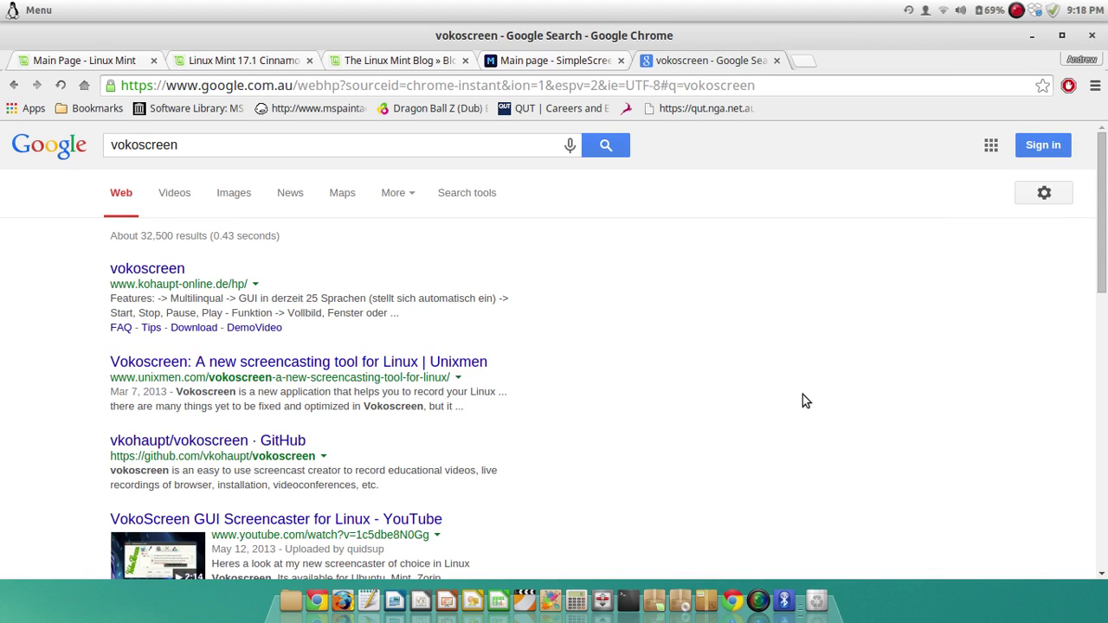
Return to the Linux Mint 17.1 Cinnamon release notes and read the known issues from keybindings migration to the NVIDIA GeForce freezes
key("ctrl+shift+Tab")
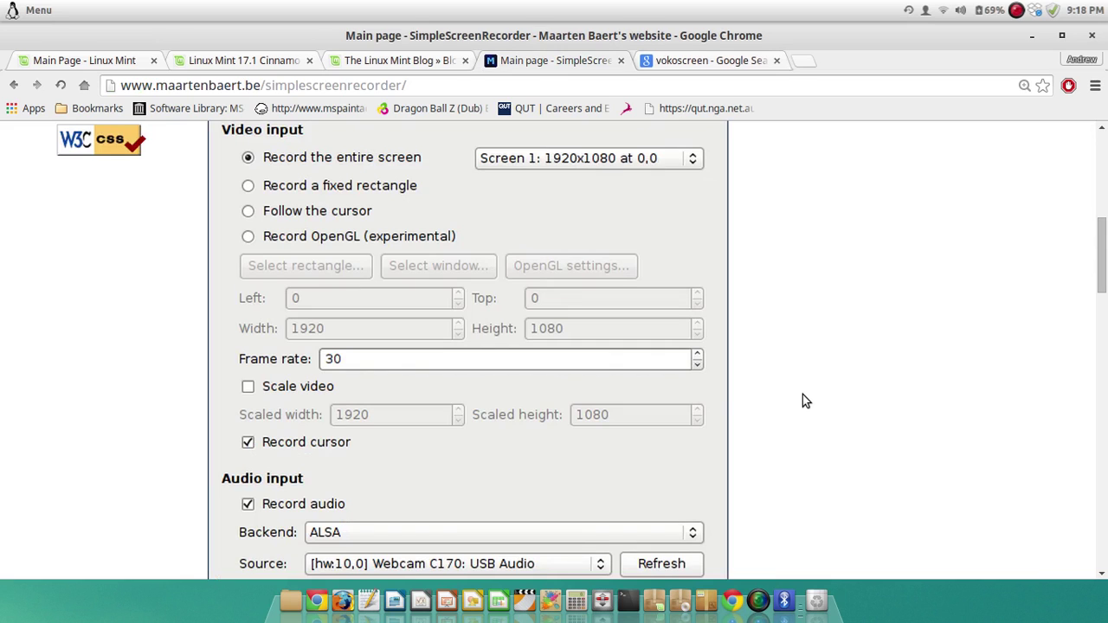
key("ctrl+shift+Tab")
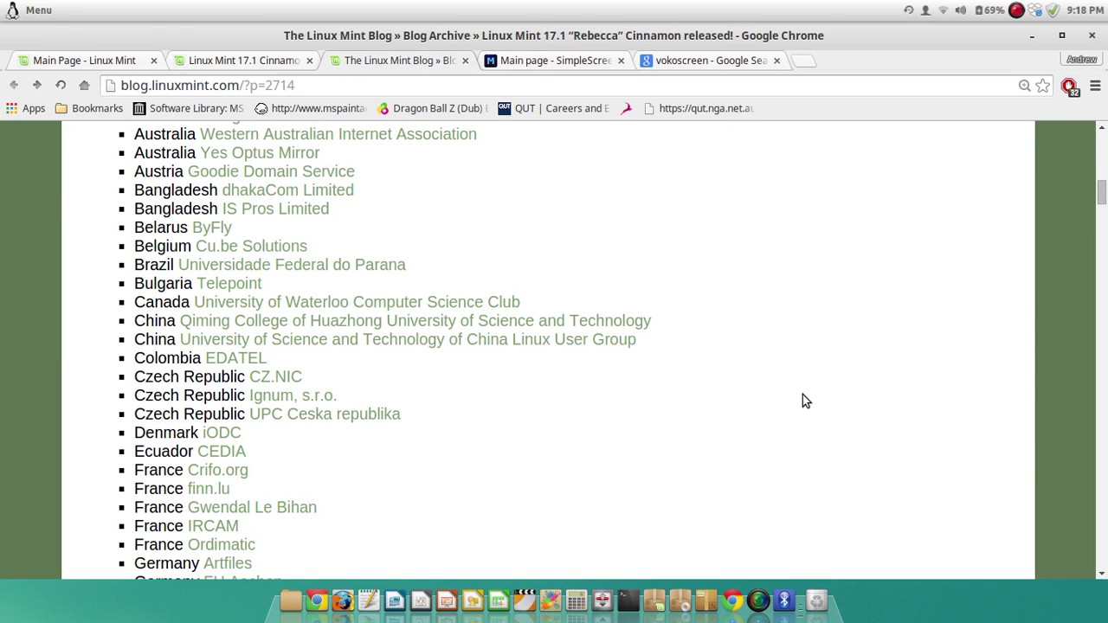
key("ctrl+shift+Tab")
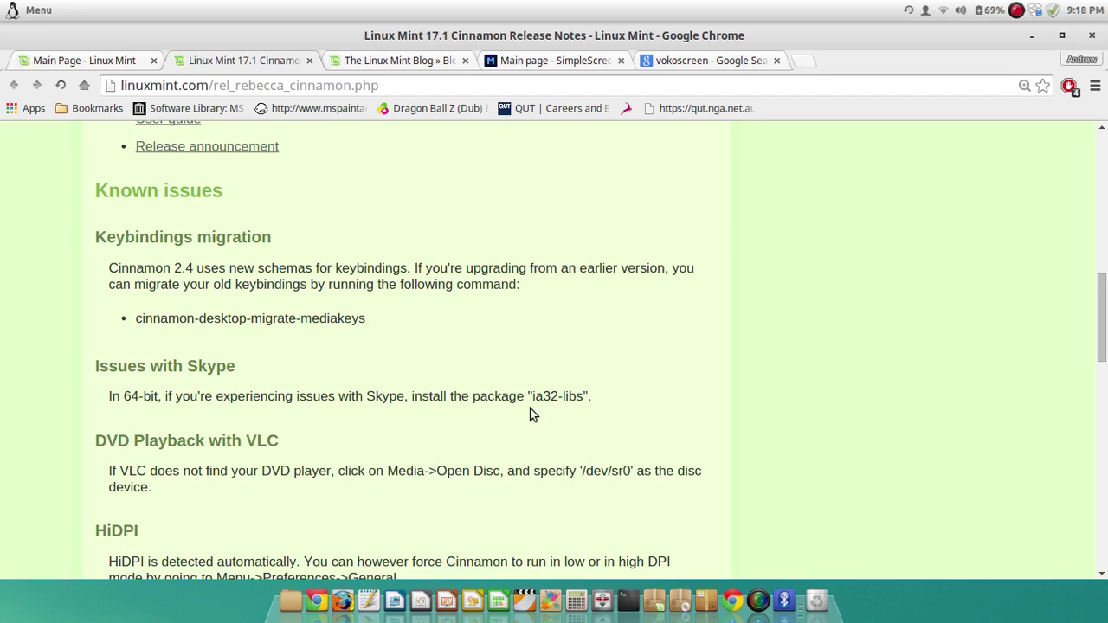
scroll(658, 395, "down", 3)
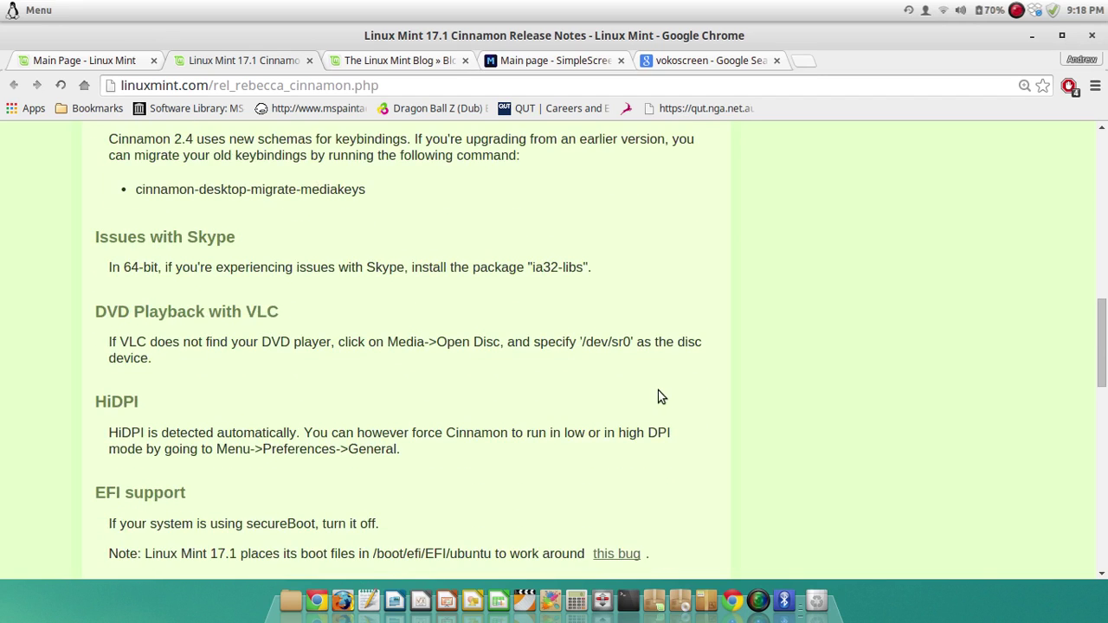
scroll(658, 397, "down", 2)
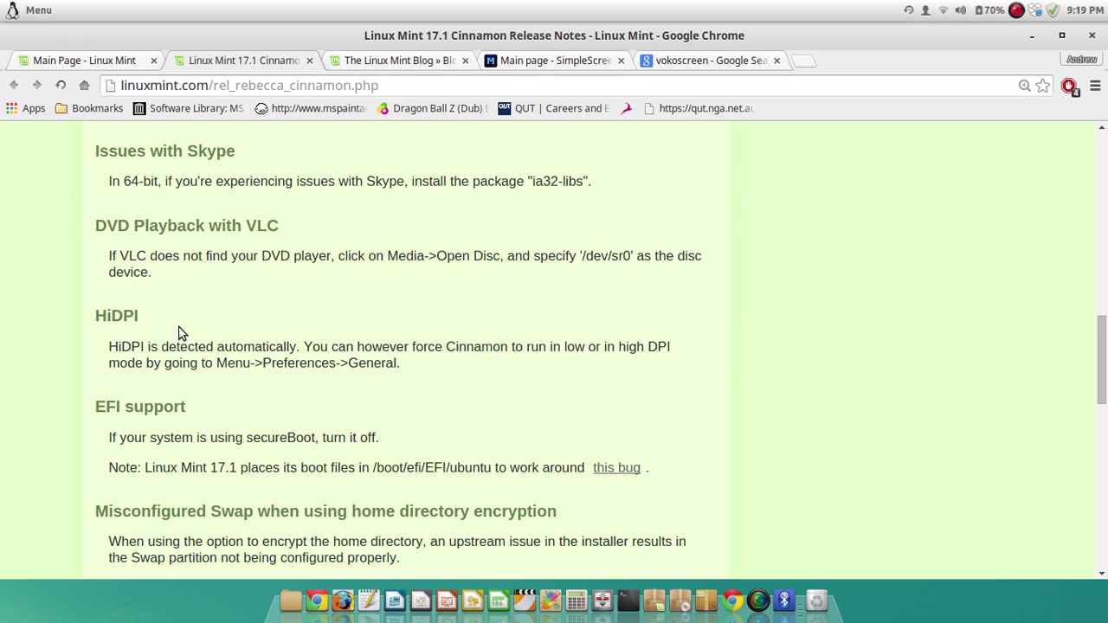
scroll(180, 333, "down", 3)
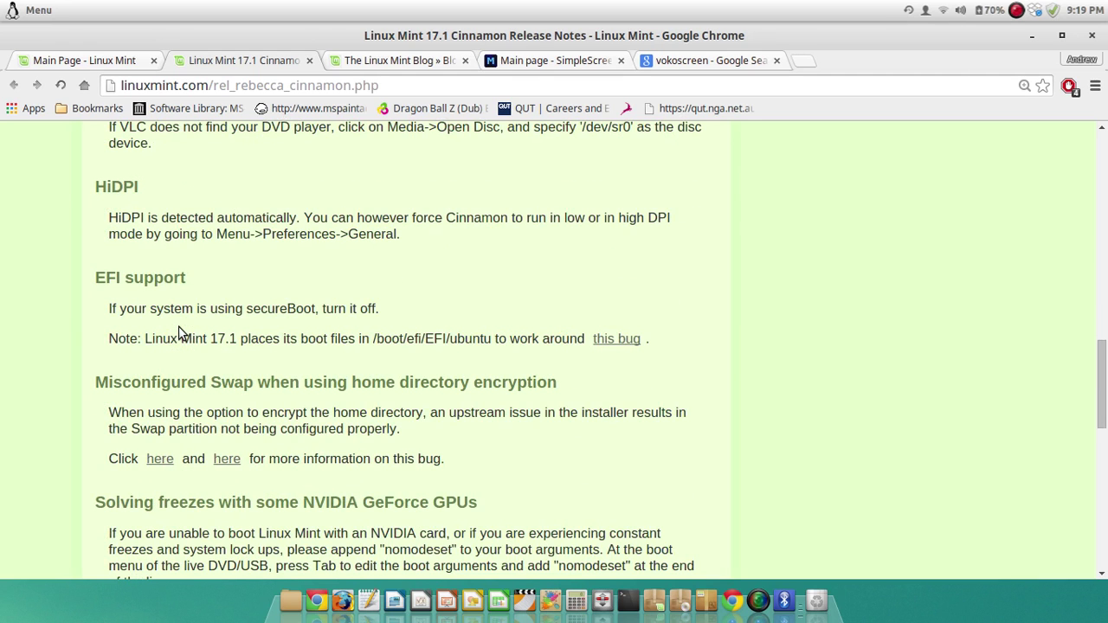
scroll(180, 333, "down", 7)
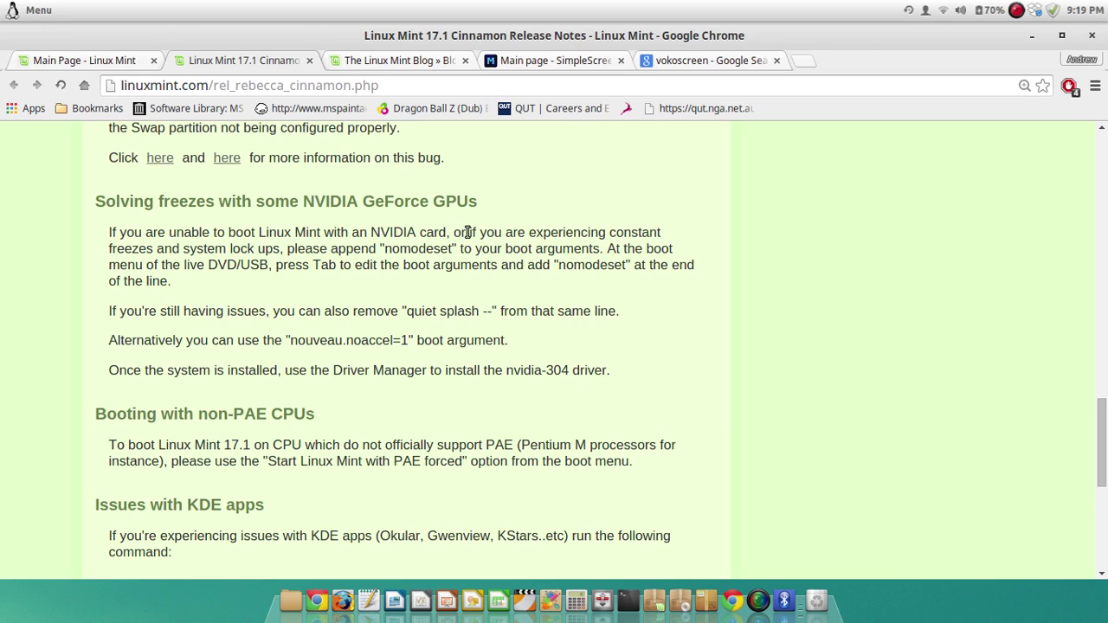
Search the web for "intel 3000" in a new tab
key("ctrl+t")
type("intel")
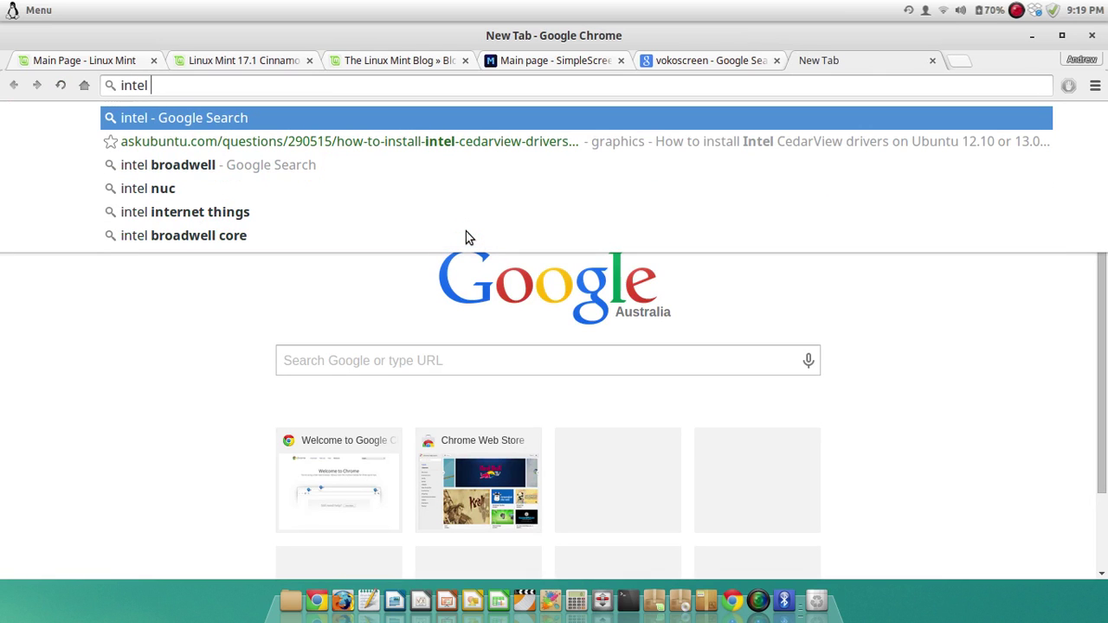
type(" 300")
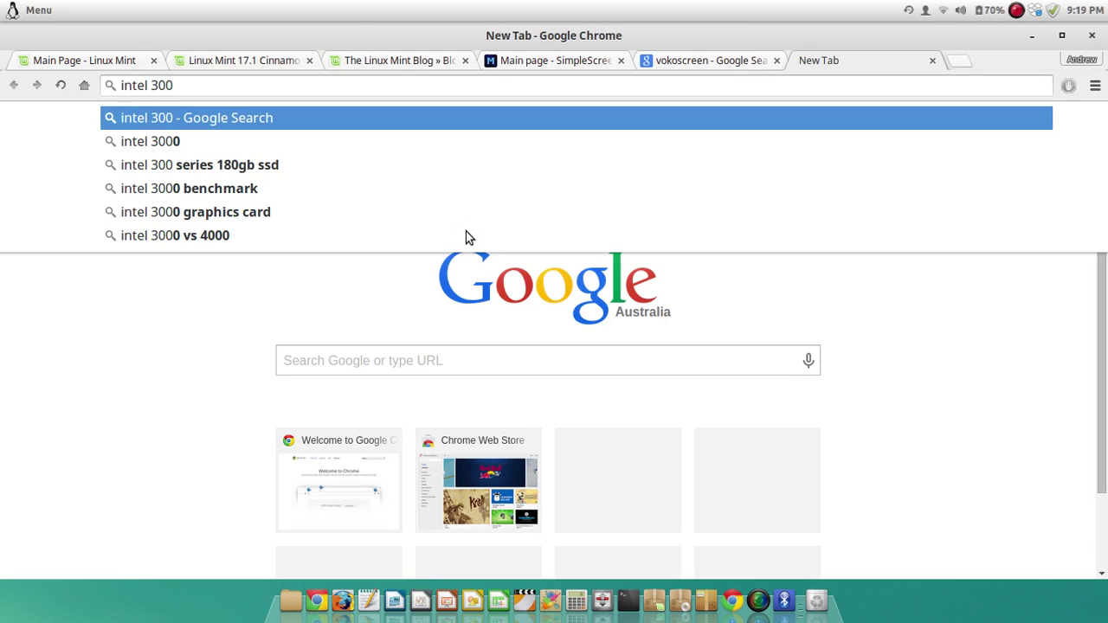
type("0")
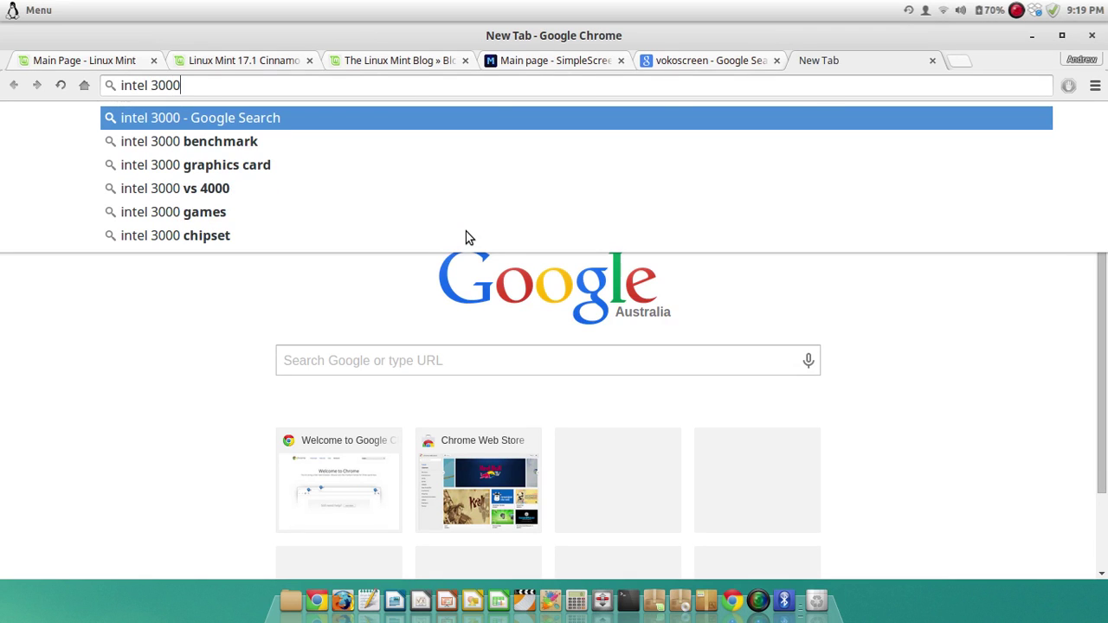
key("Return")
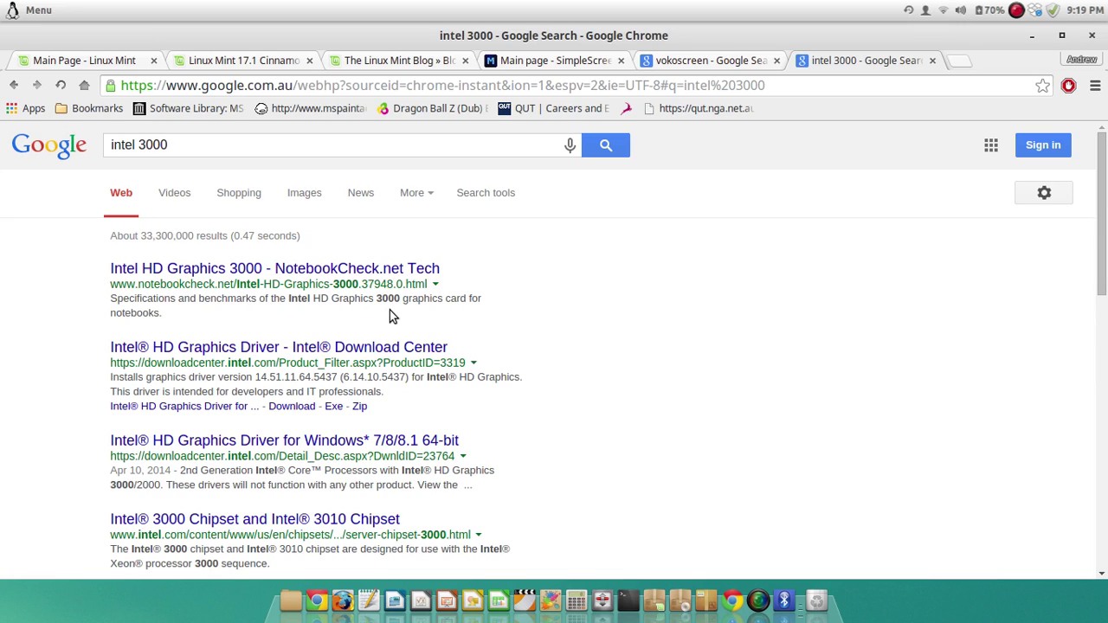
Refine the web search to "intel hd graphics 3000" using the suggested query
left_click(501, 145)
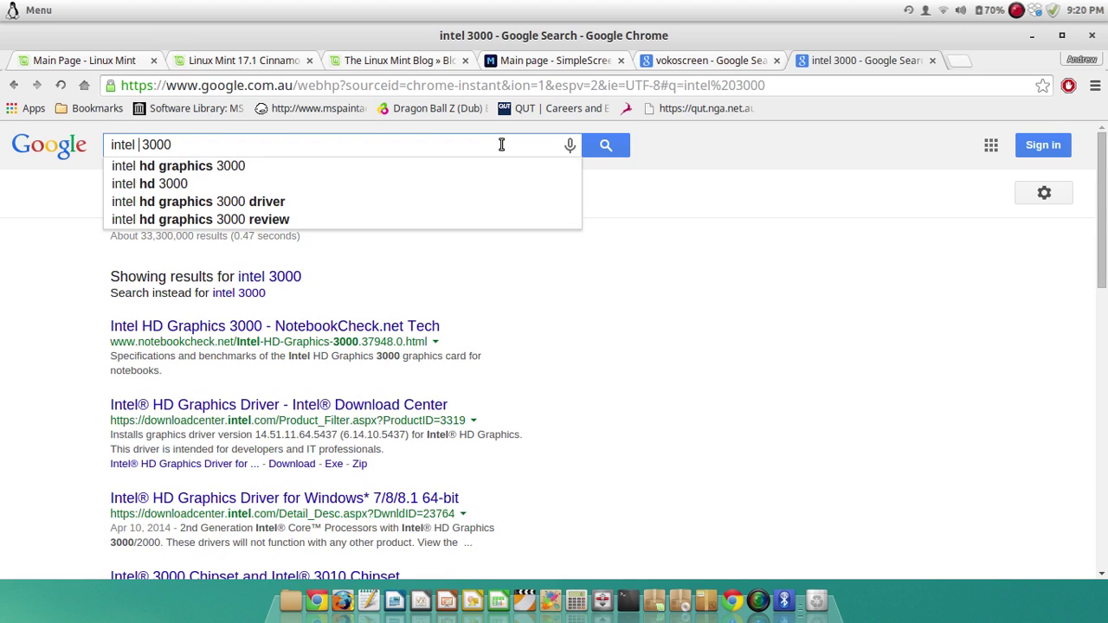
key("BackSpace")
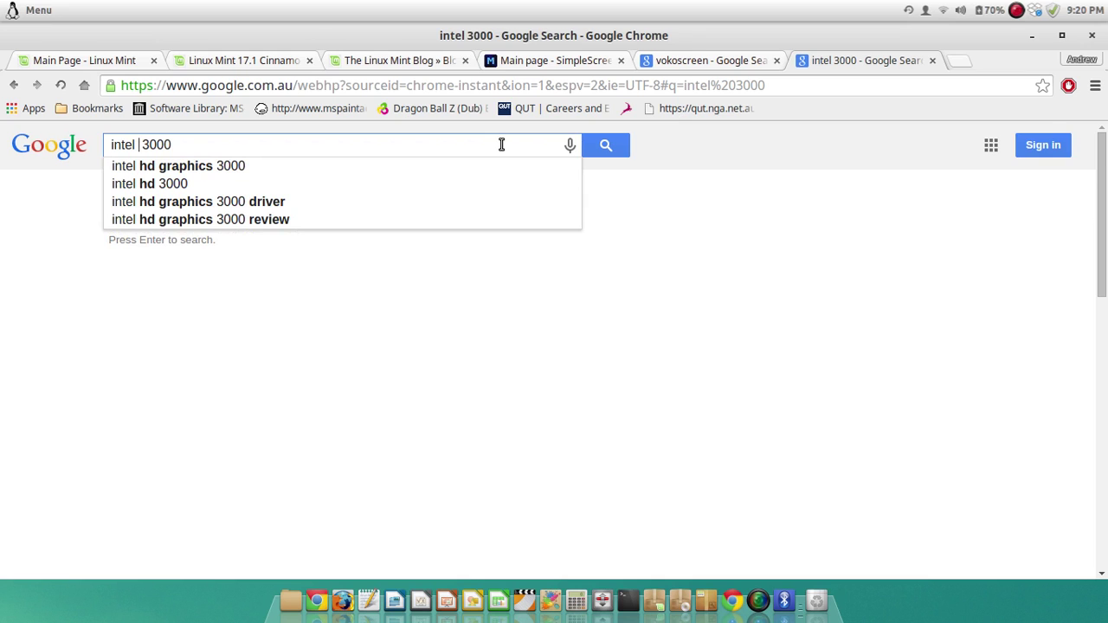
key("Down")
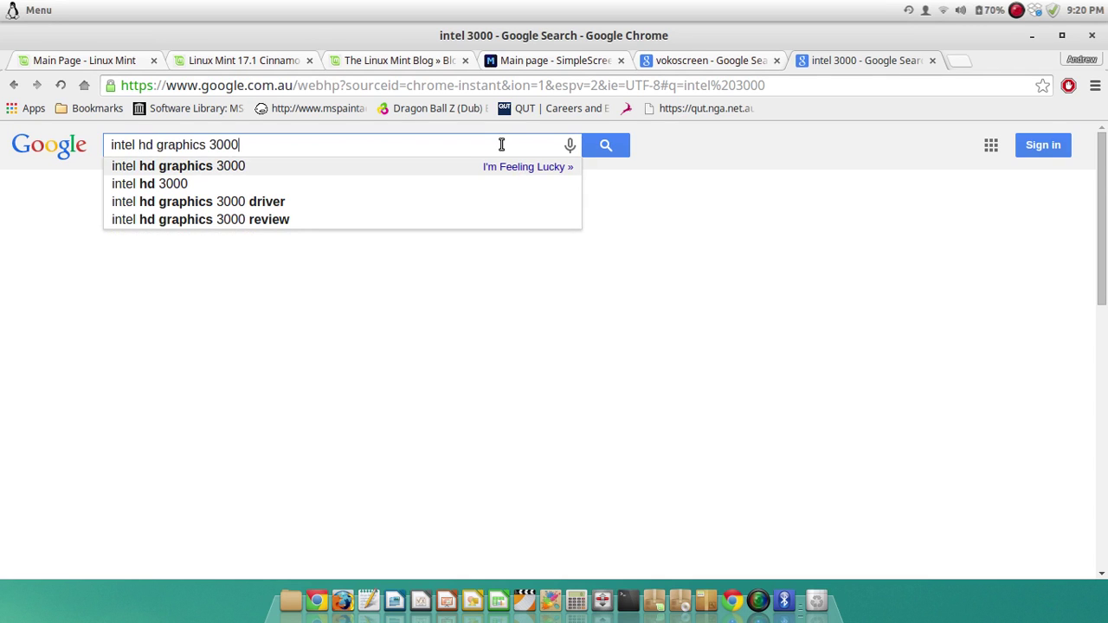
key("Return")
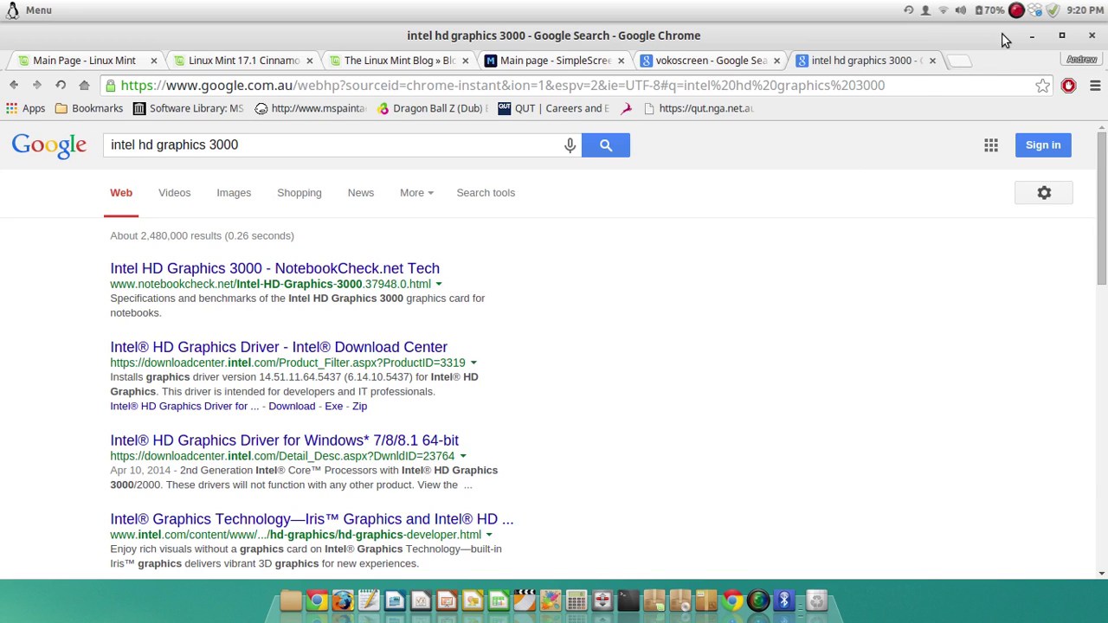
Hide the SimpleScreenRecorder window, and view its recording options without choosing any
left_click(1018, 13)
left_click(1018, 13)
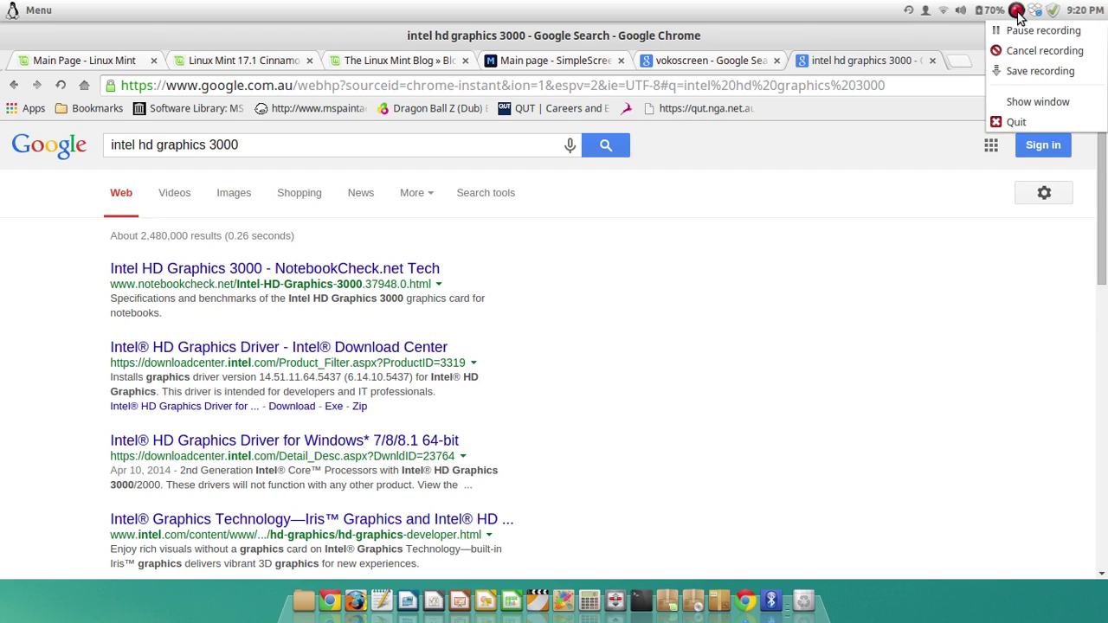
left_click(929, 294)
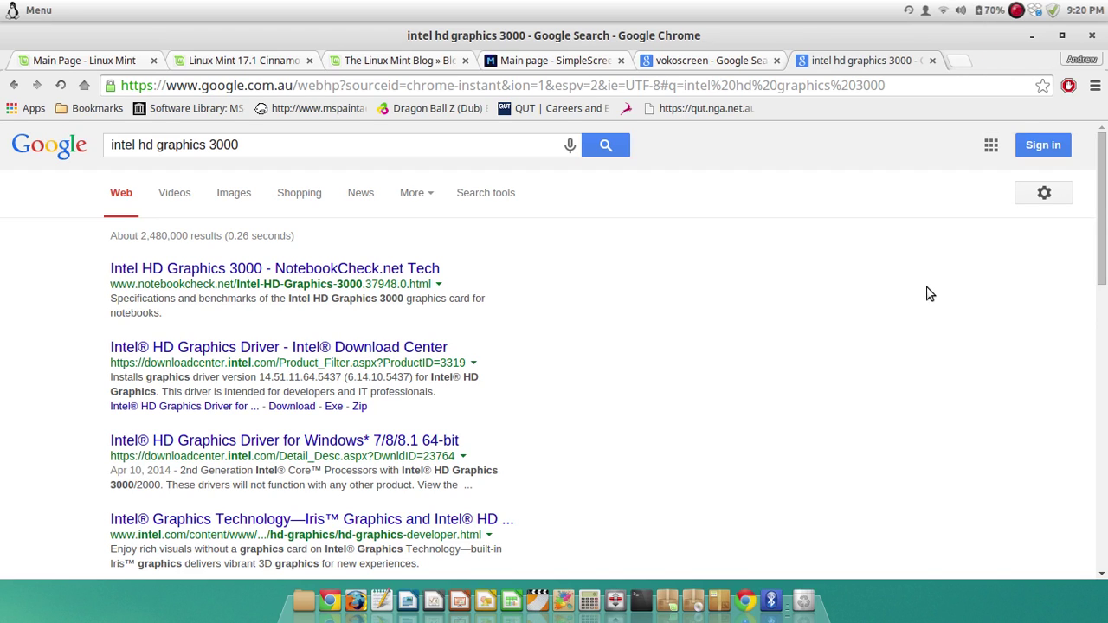
Minimize the browser window to show the desktop, and check Dropbox's sync status and options
left_click(1031, 38)
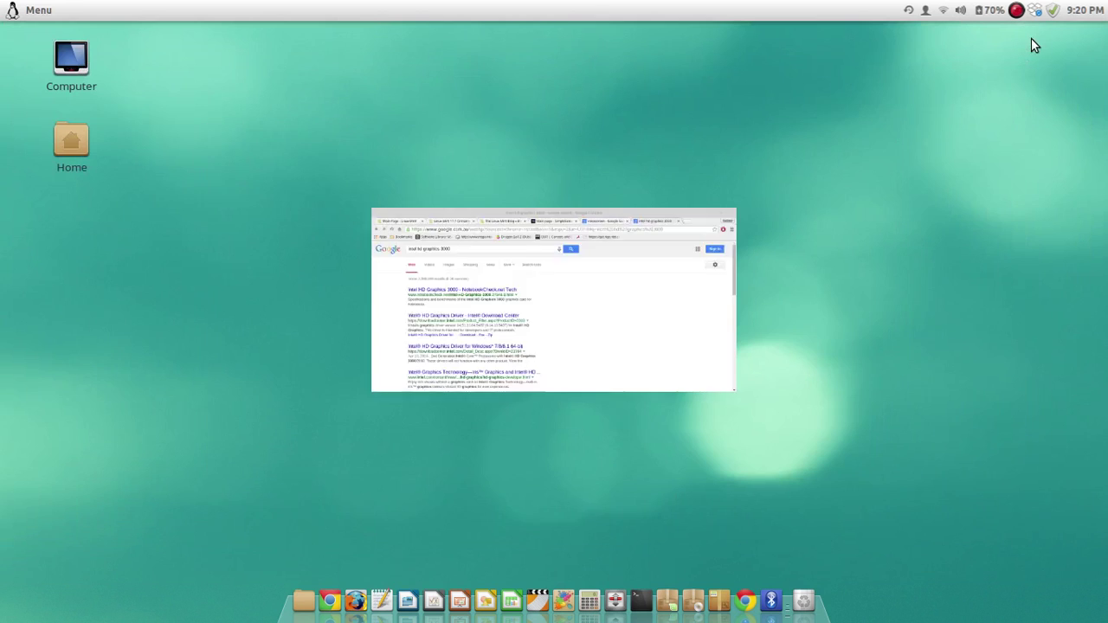
left_click(1039, 11)
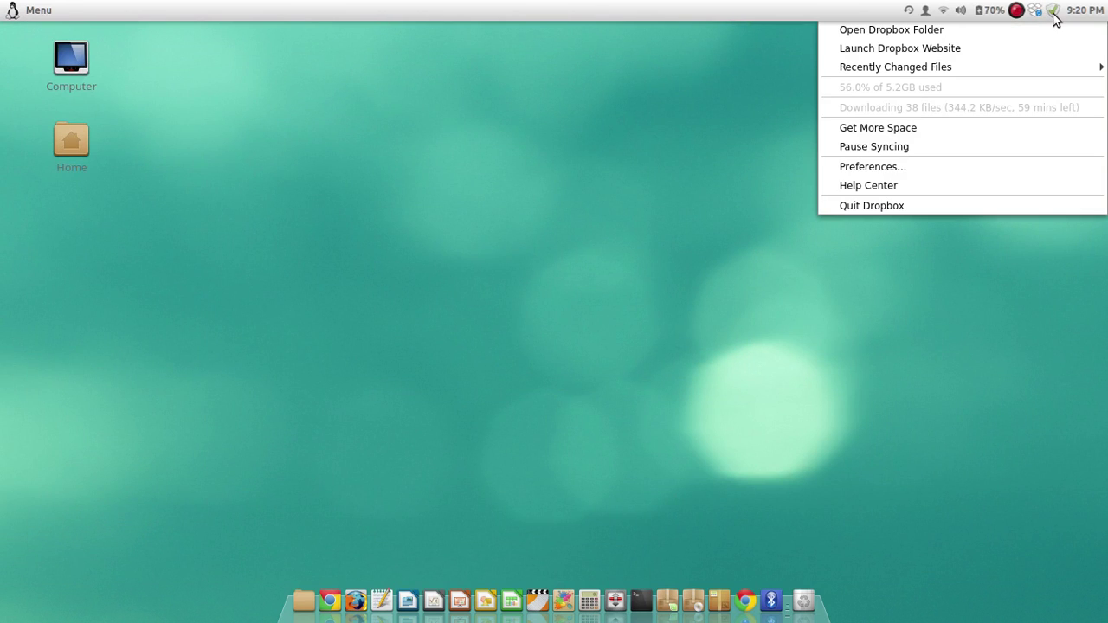
left_click(1055, 21)
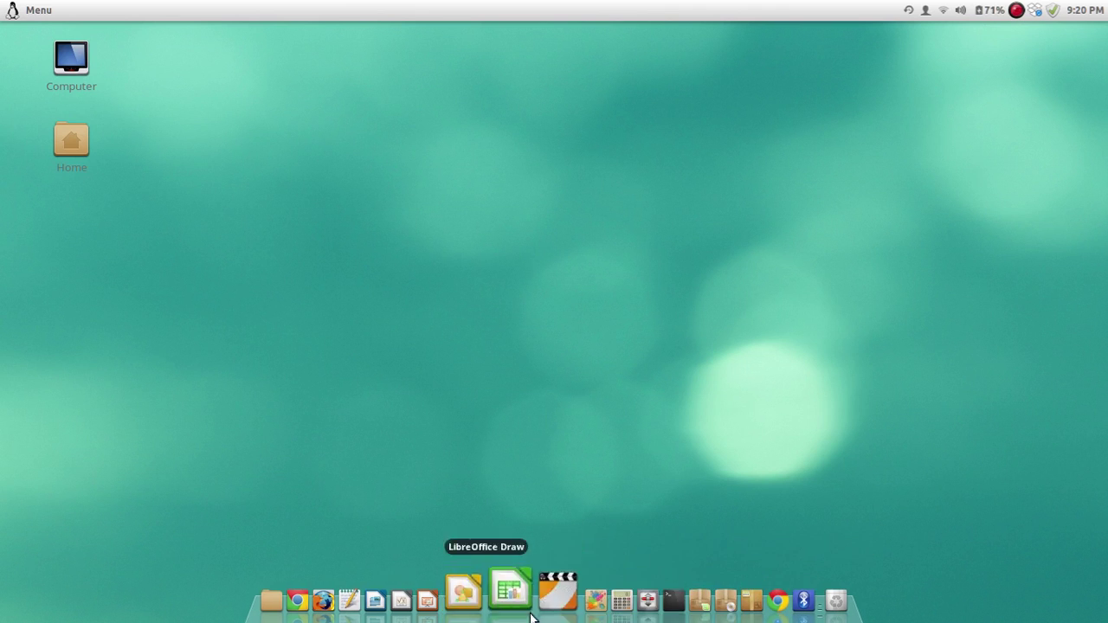
View the dock's settings, including its theme, hiding, icon size and zoom options, and close them without making changes
right_click(788, 601)
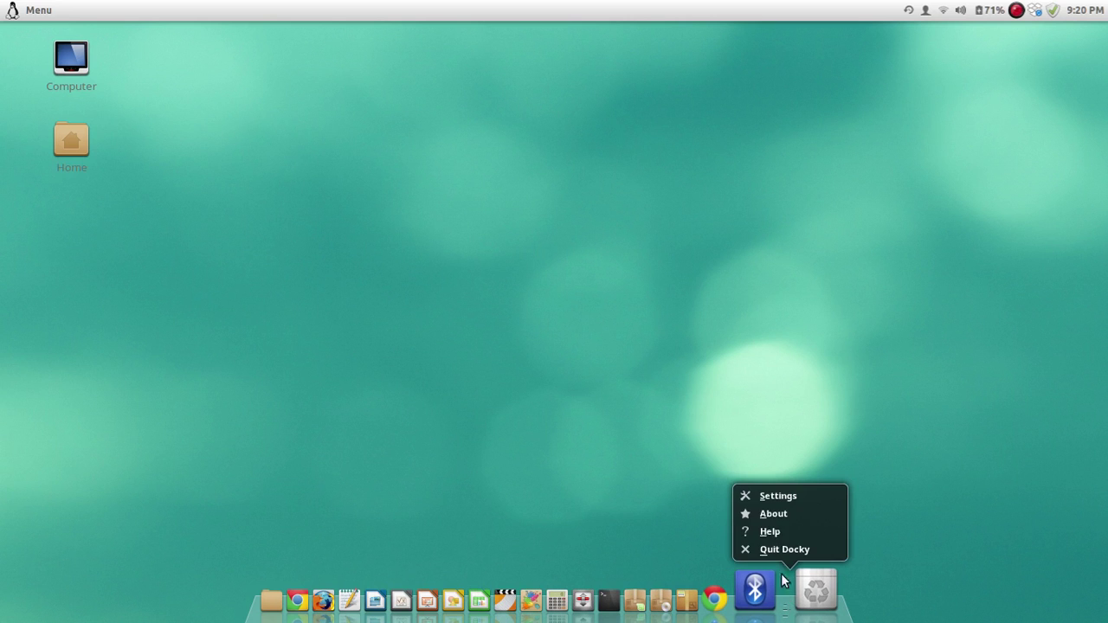
left_click(777, 496)
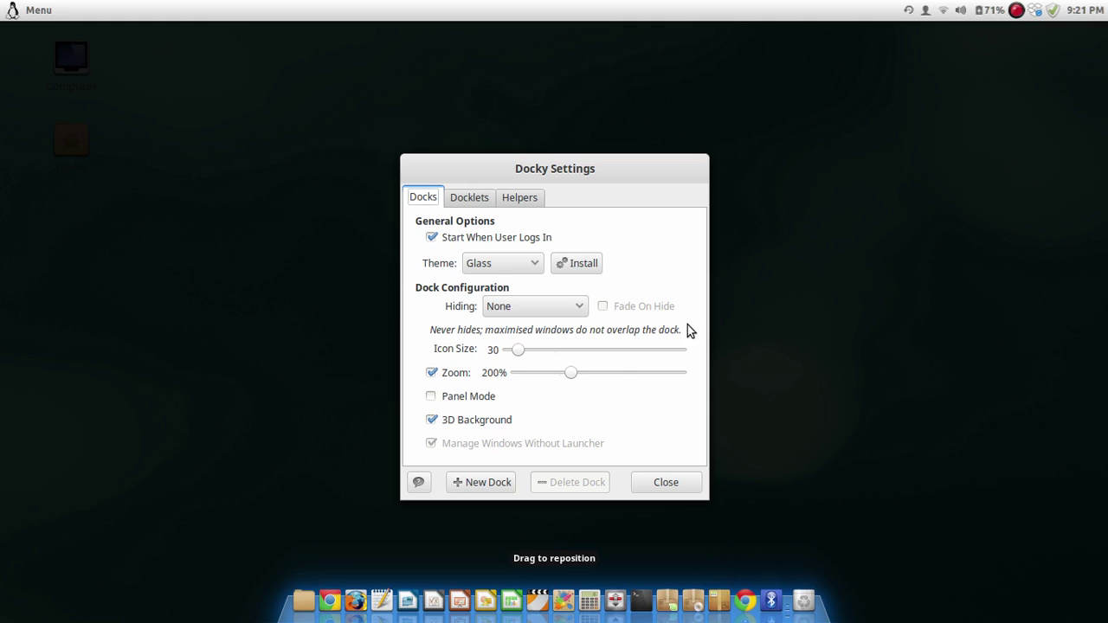
left_click(666, 482)
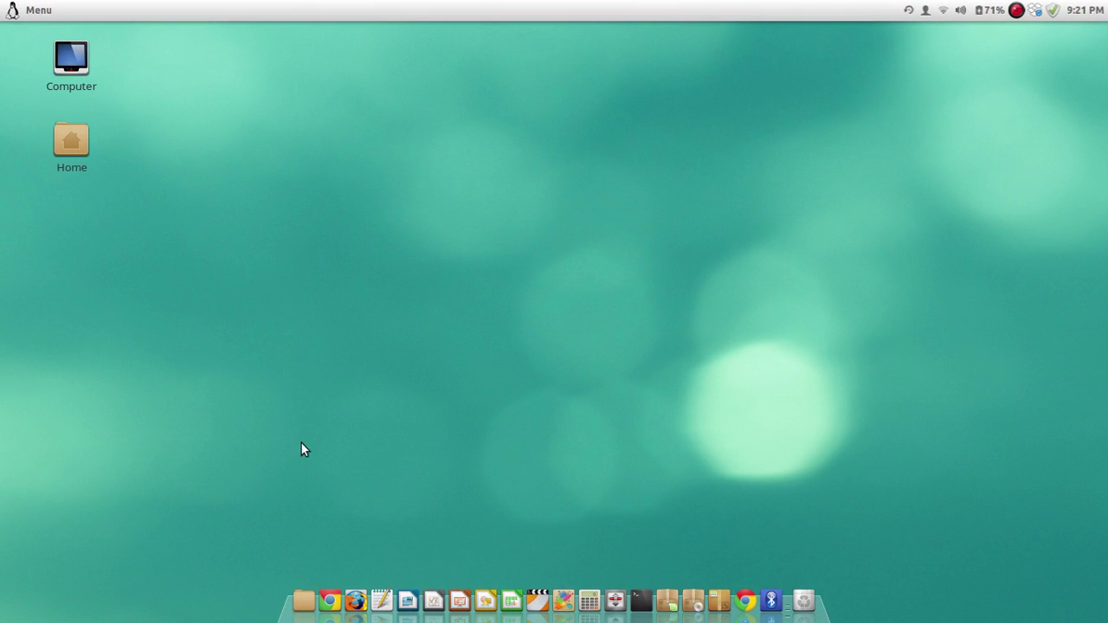
Enable ShowDockyItem under /apps/docky-2/Docky/Items/DockyItem in the Configuration Editor, and close the editor
key("super")
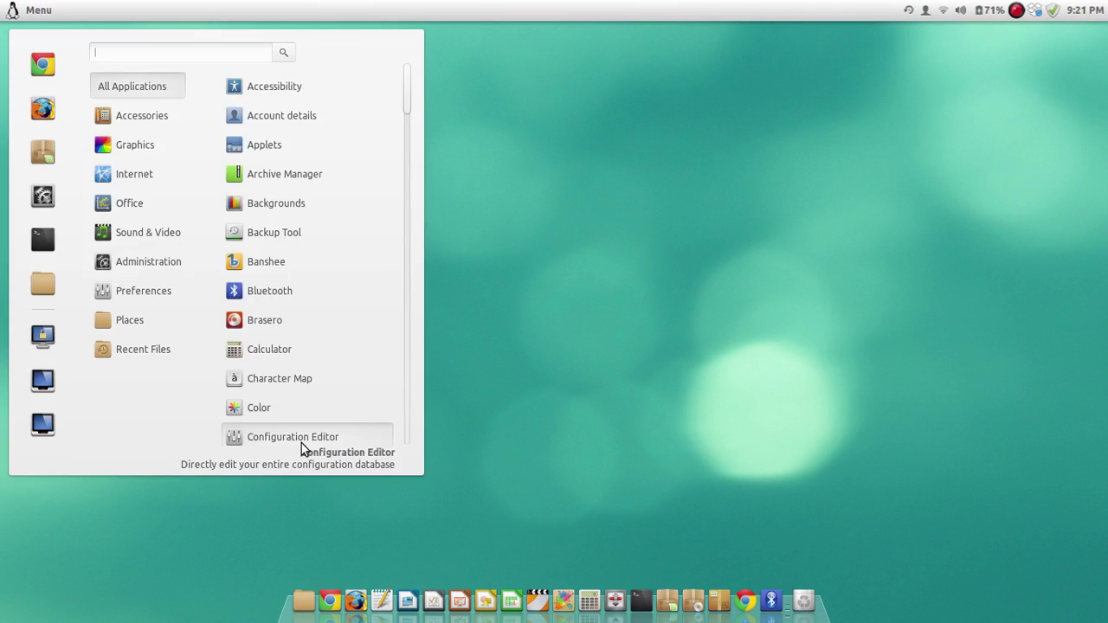
type("con")
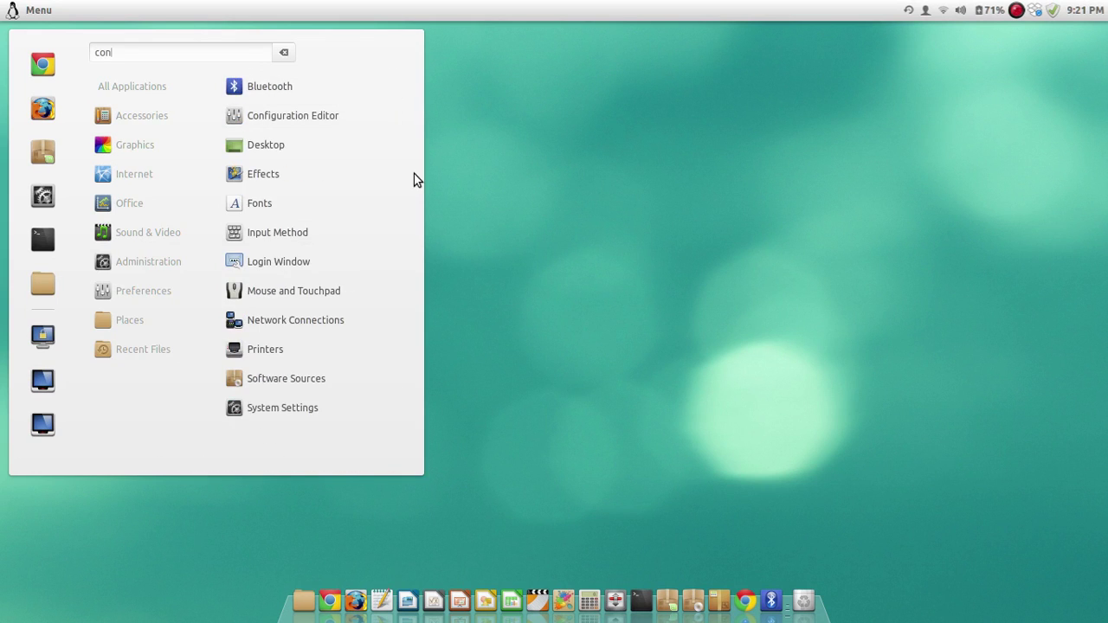
left_click(318, 115)
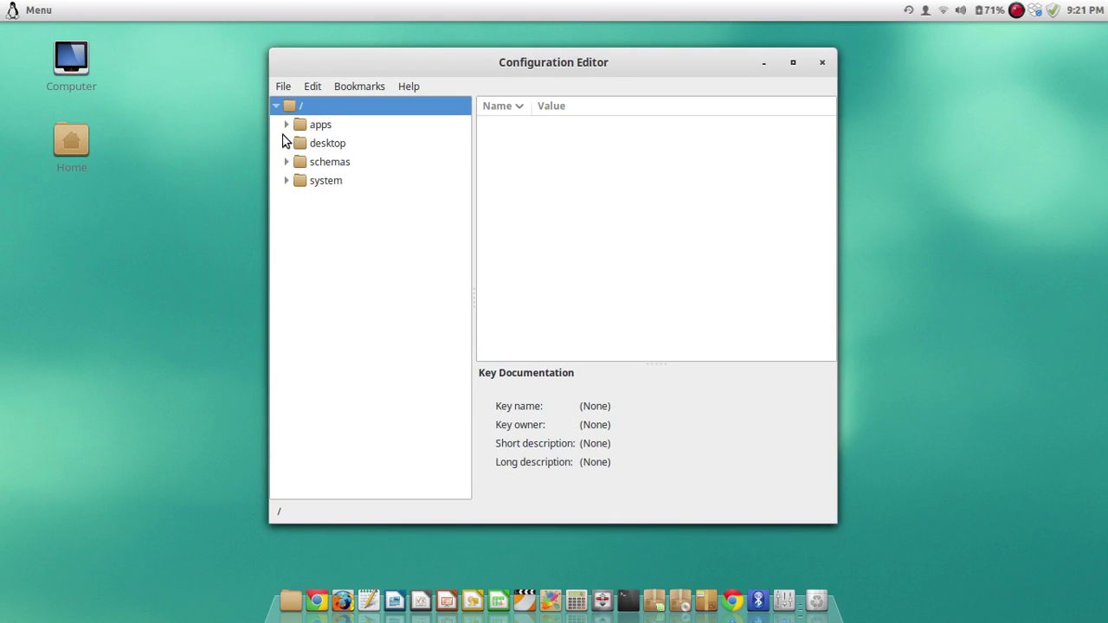
left_click(286, 124)
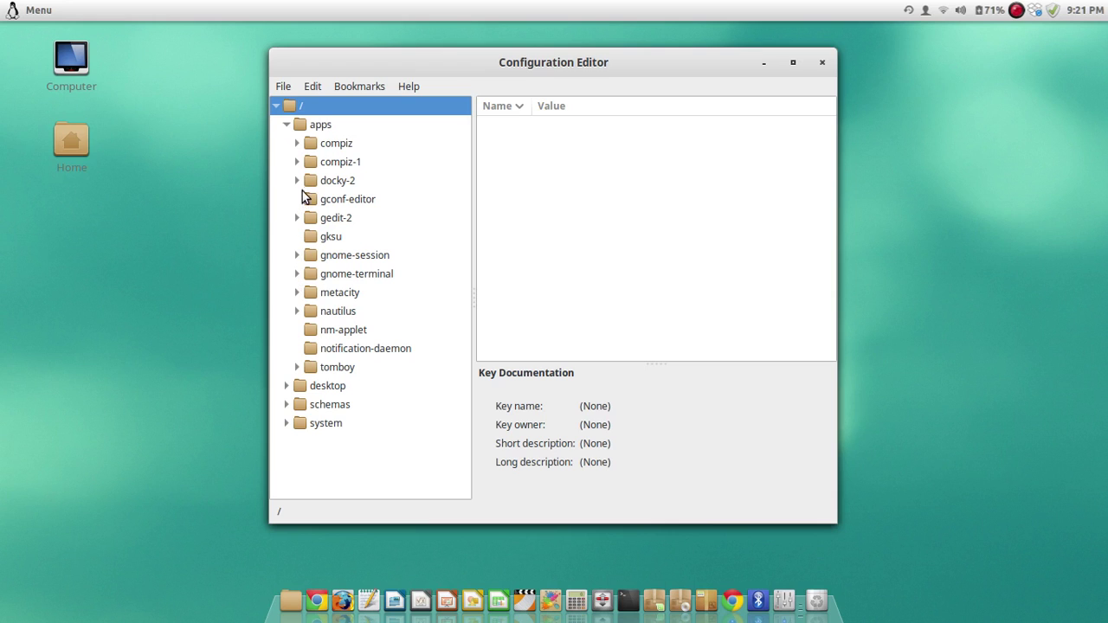
left_click(297, 181)
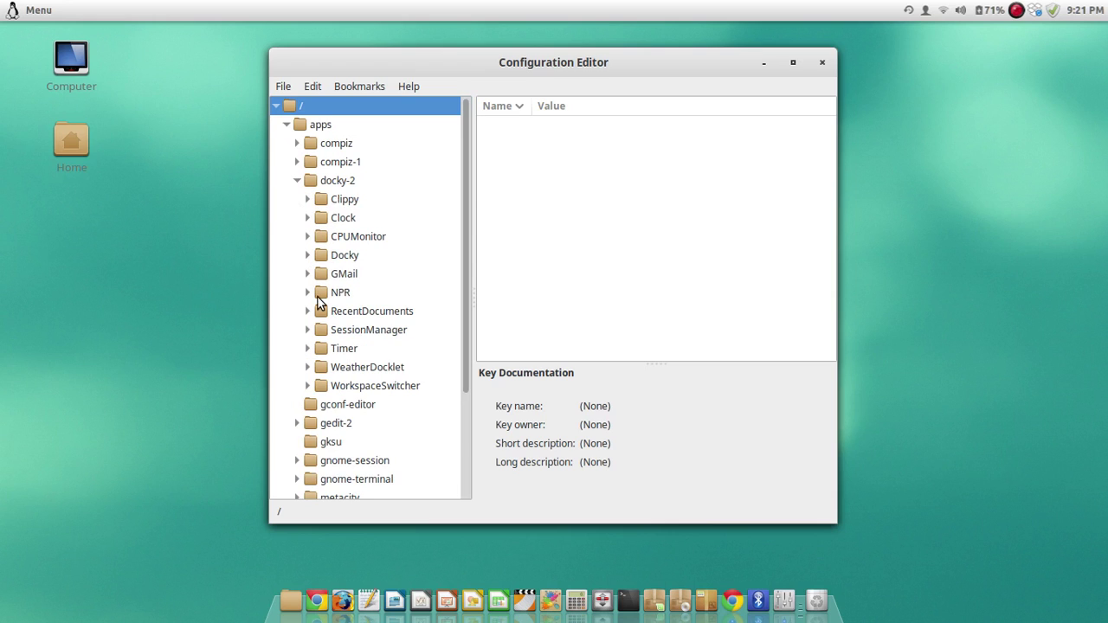
left_click(307, 254)
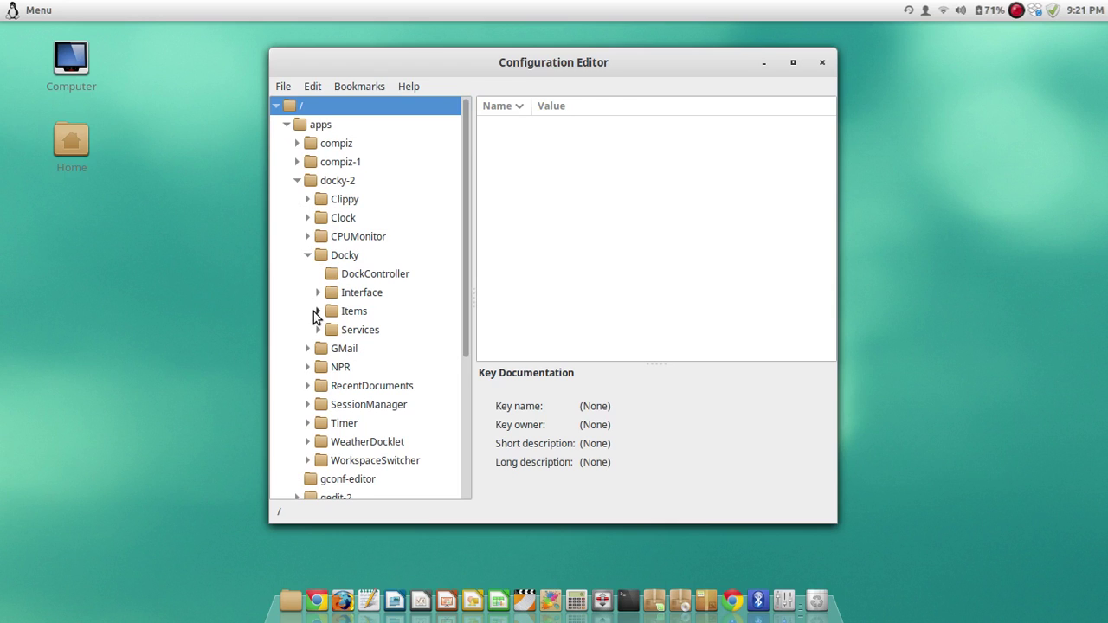
left_click(316, 312)
left_click(362, 348)
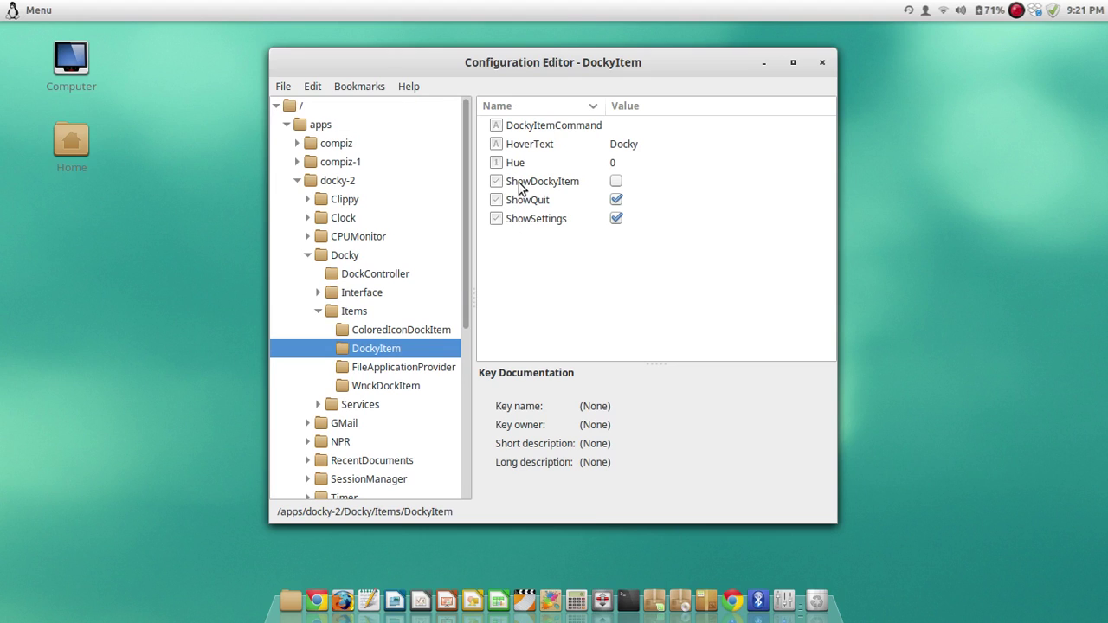
left_click(616, 180)
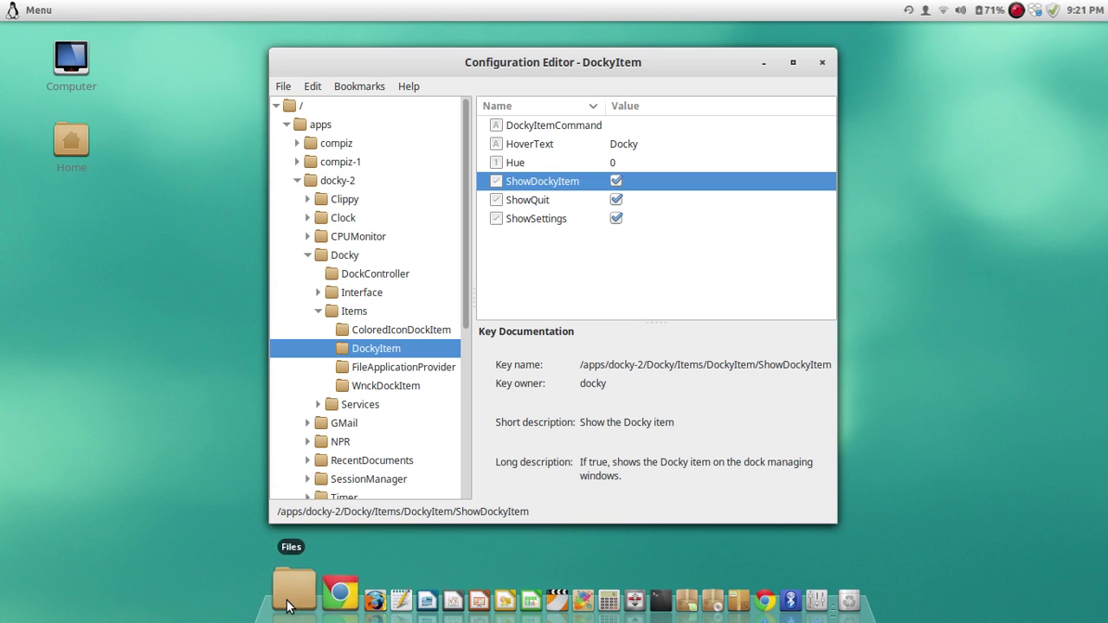
left_click(822, 62)
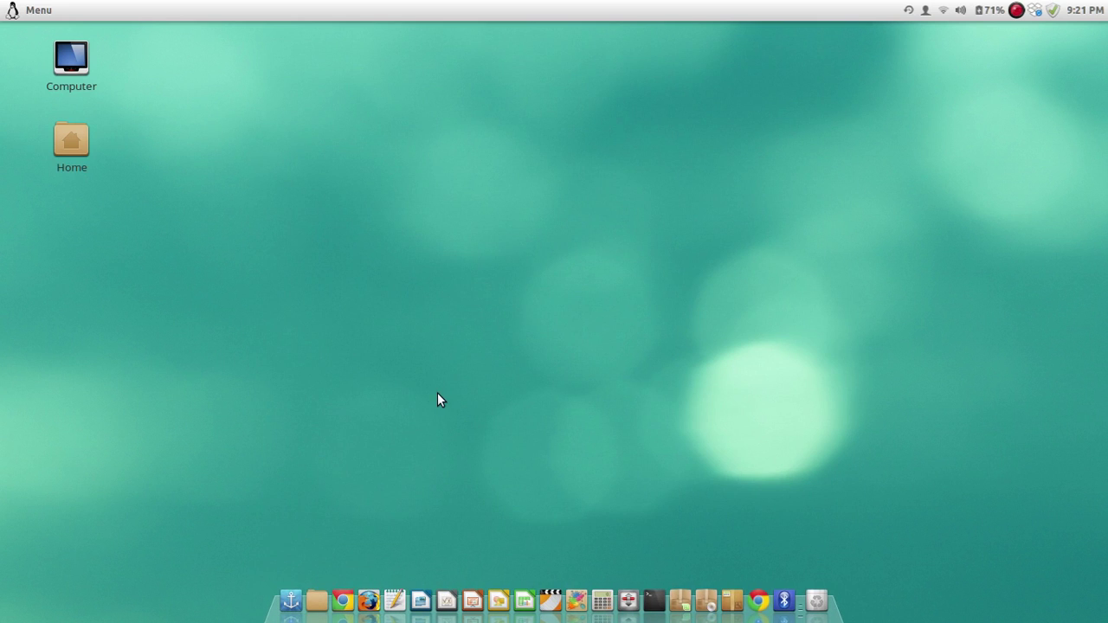
Reopen the Configuration Editor, disable ShowDockyItem under /apps/docky-2/Docky/Items/DockyItem, and close the editor
key("super")
type("gconf")
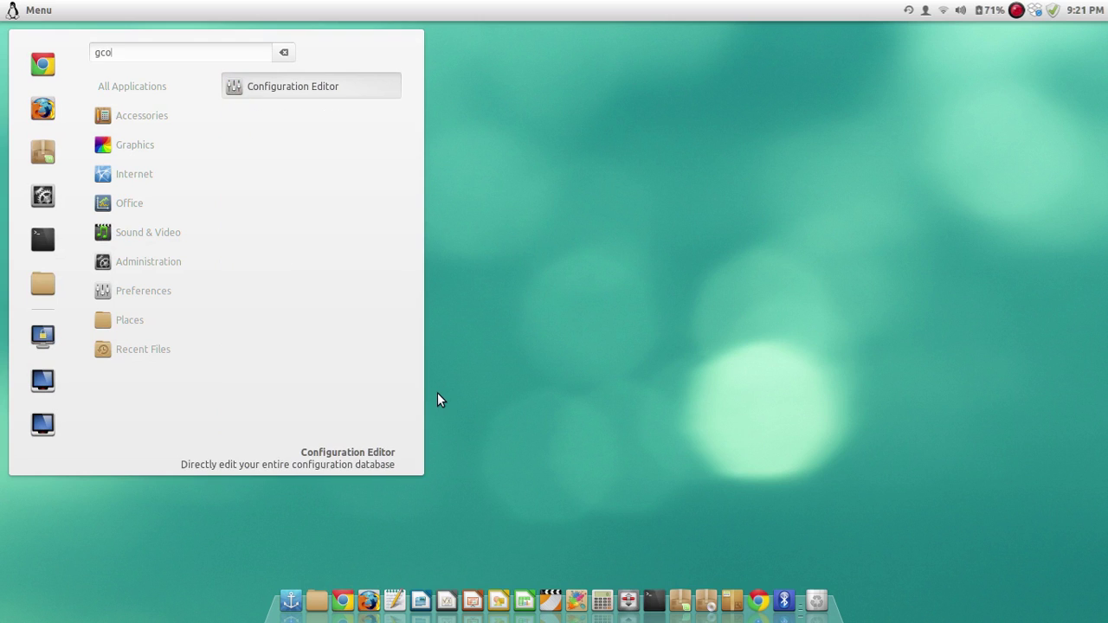
left_click(275, 87)
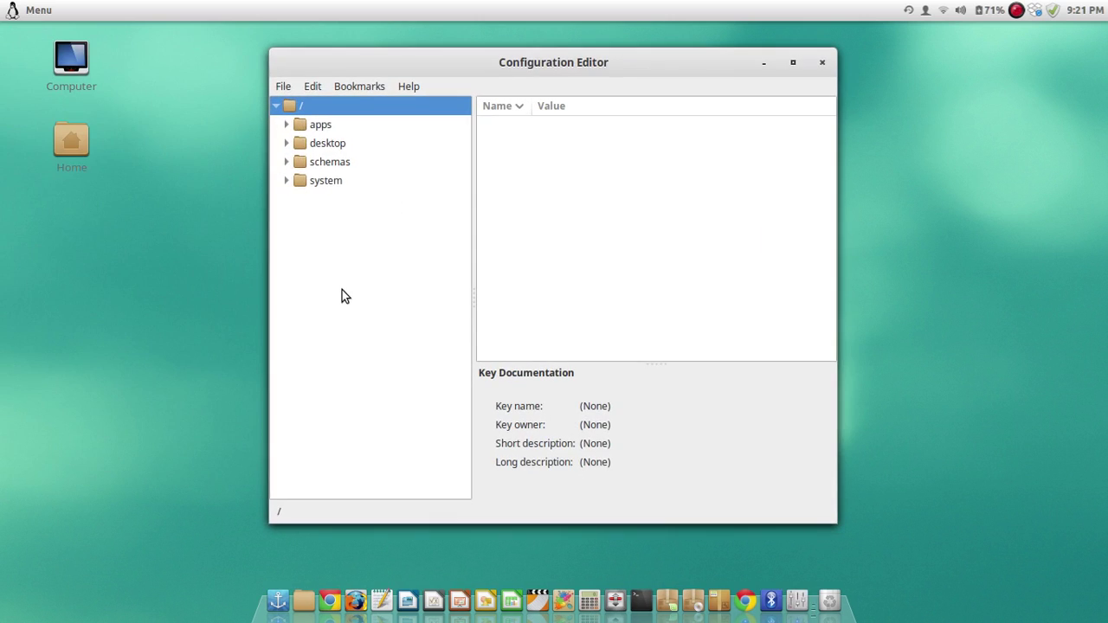
left_click(286, 125)
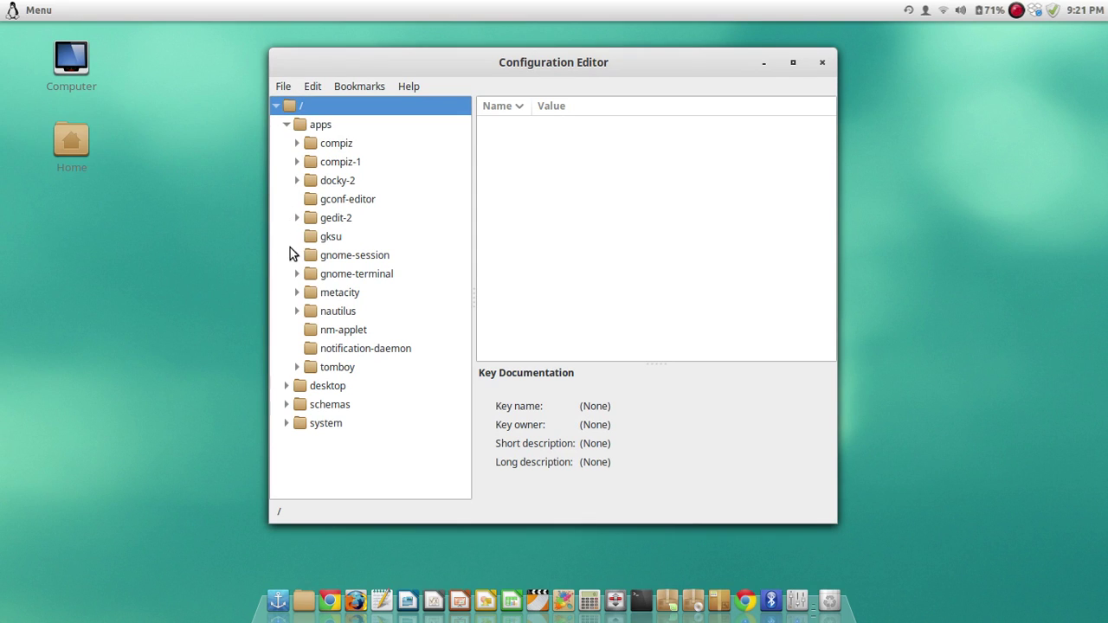
left_click(297, 181)
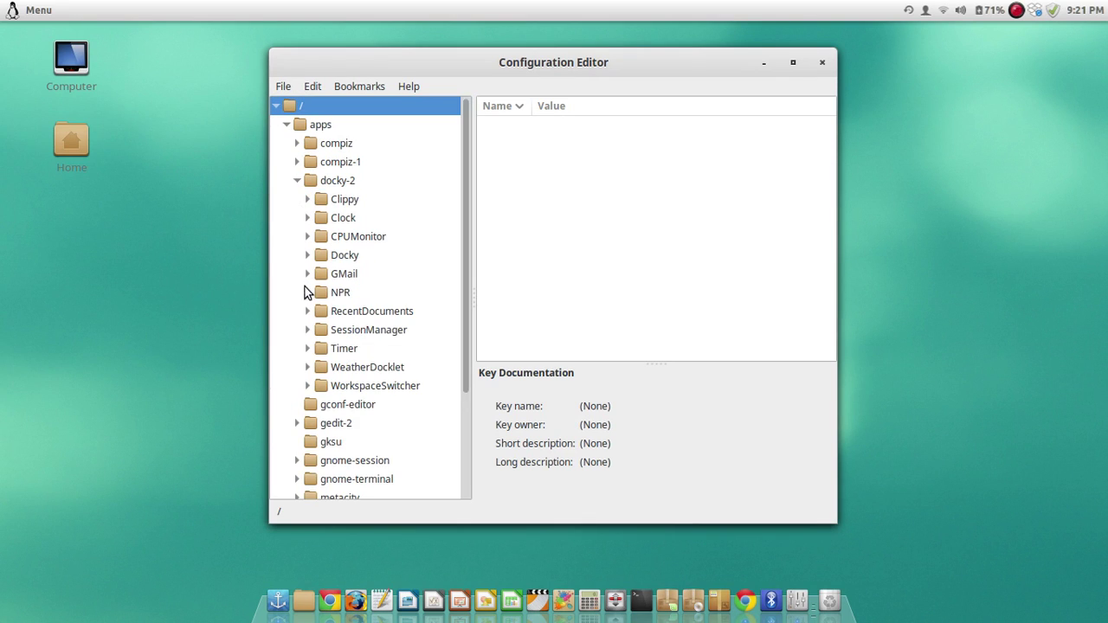
left_click(306, 256)
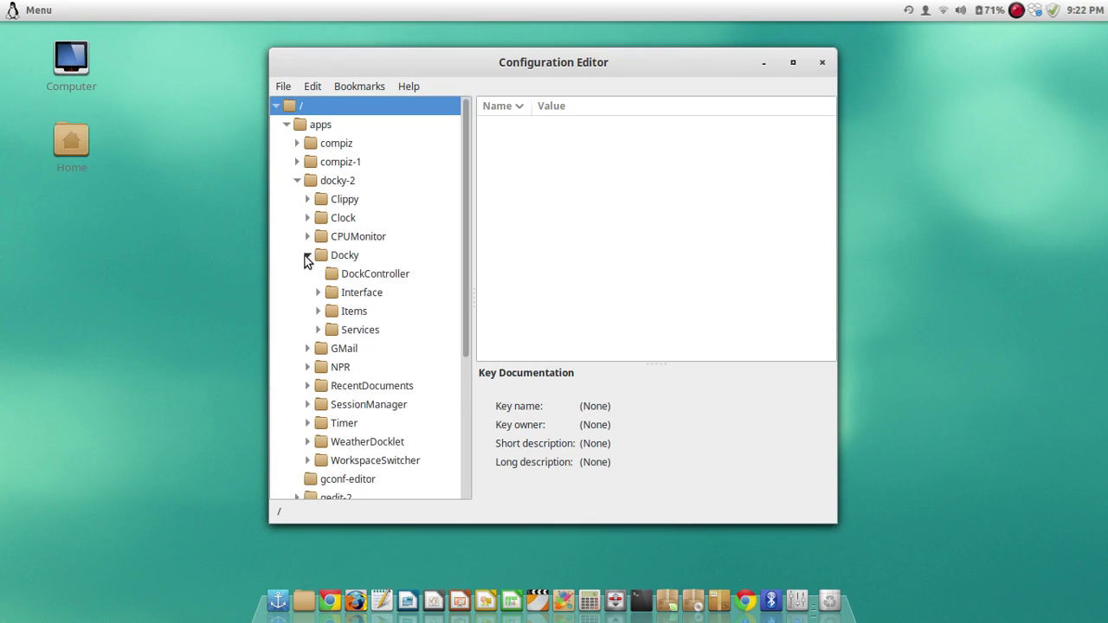
left_click(317, 311)
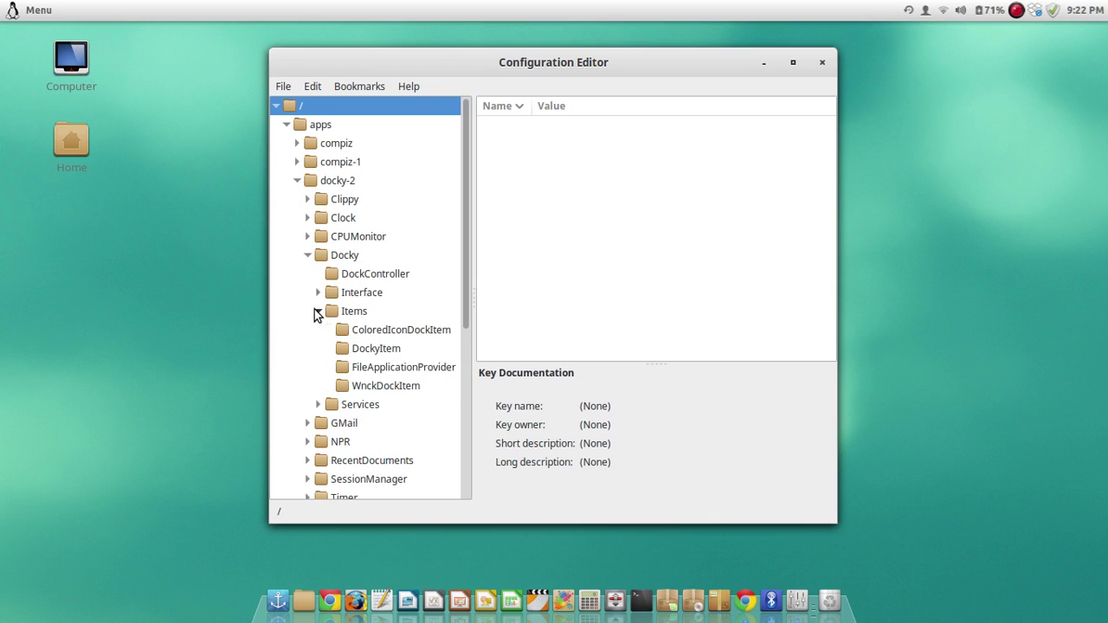
left_click(361, 349)
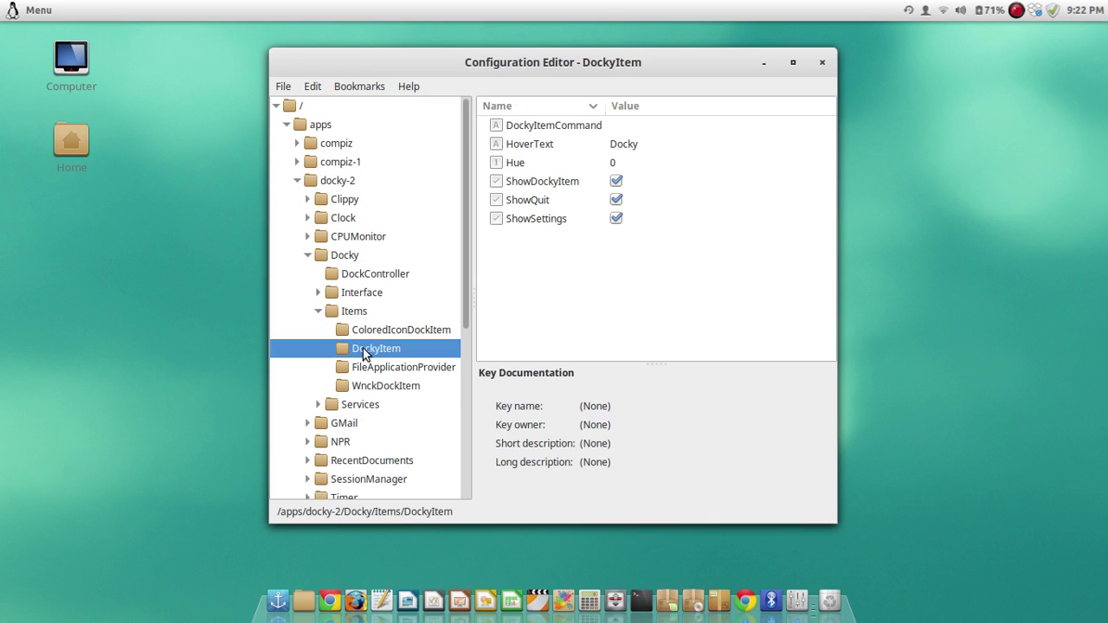
left_click(615, 181)
left_click(821, 62)
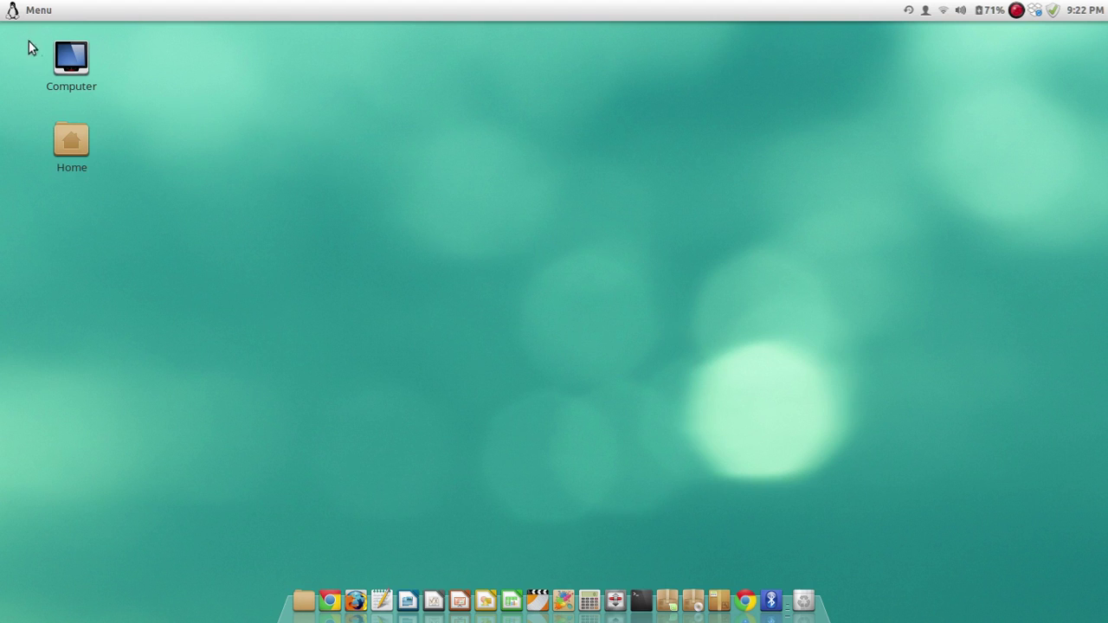
Look through the application menu's categories without launching anything
left_click(16, 15)
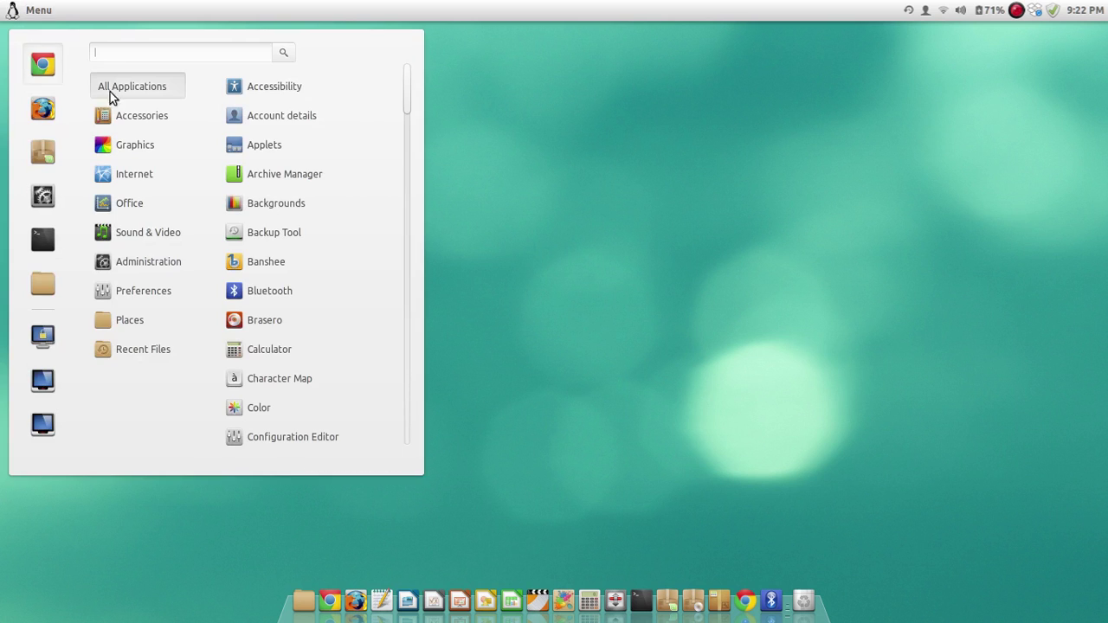
mouse_move(119, 115)
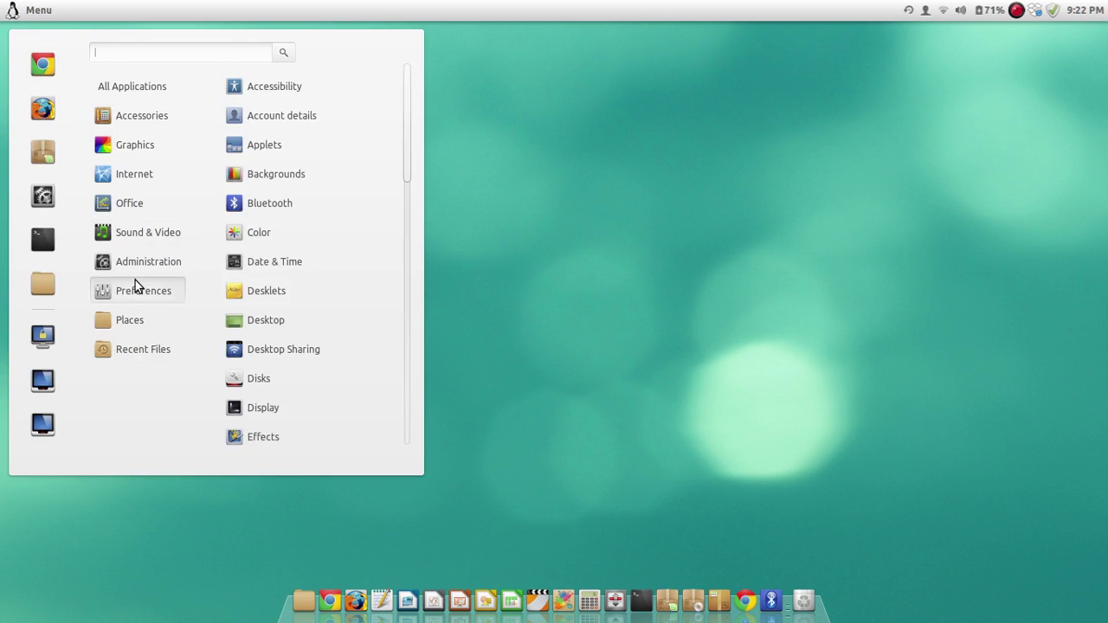
mouse_move(118, 86)
left_click(362, 137)
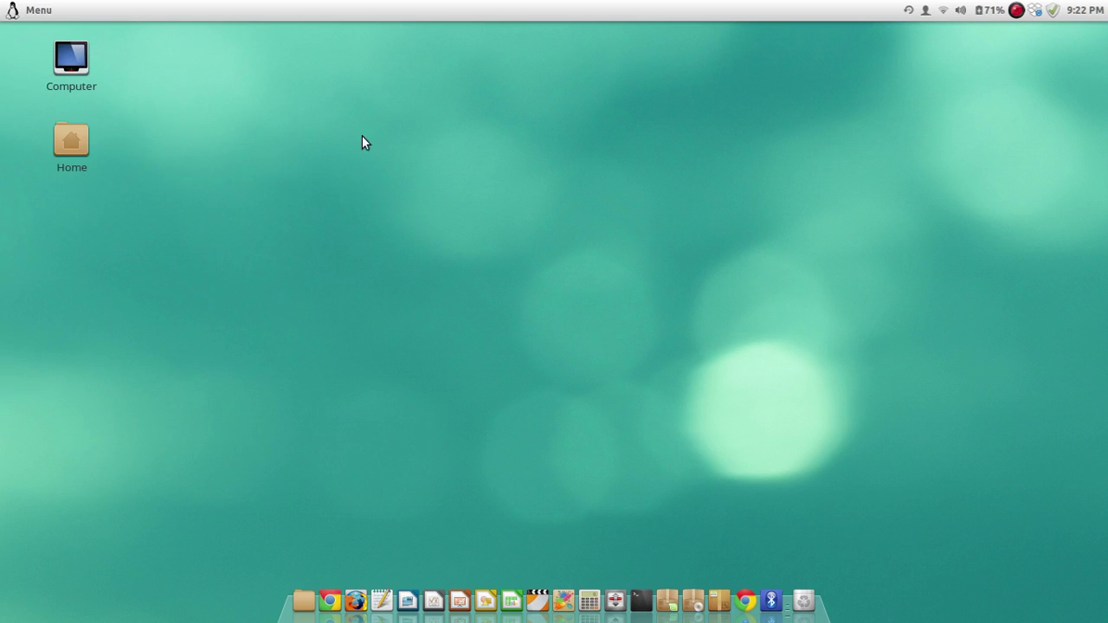
View the Menu applet's configuration, including its custom icon and text options, and close it without making changes
right_click(13, 12)
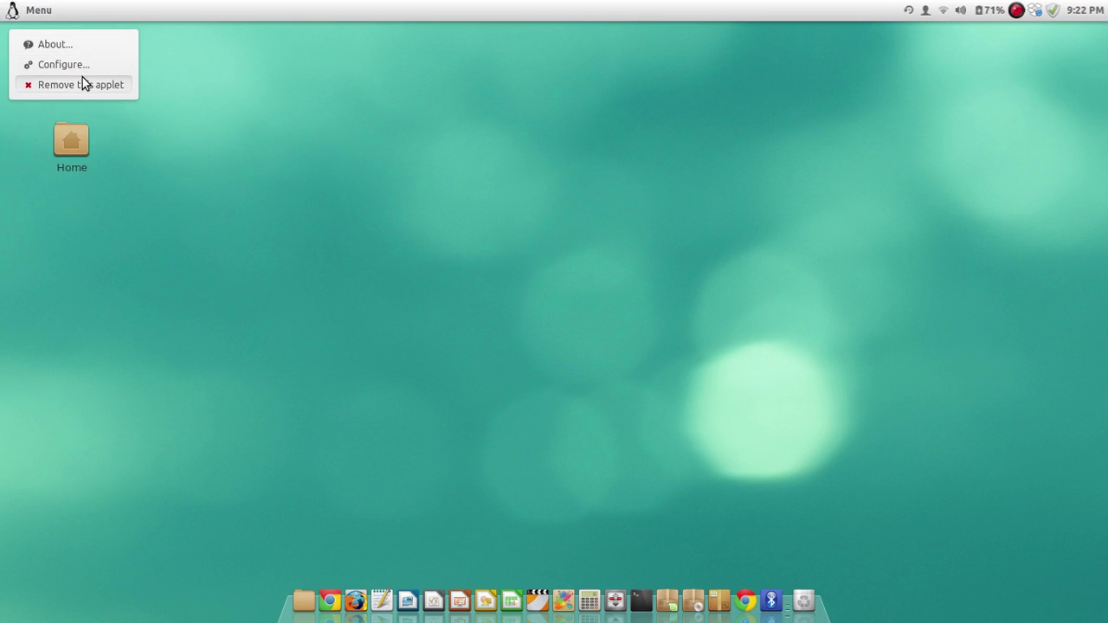
left_click(56, 66)
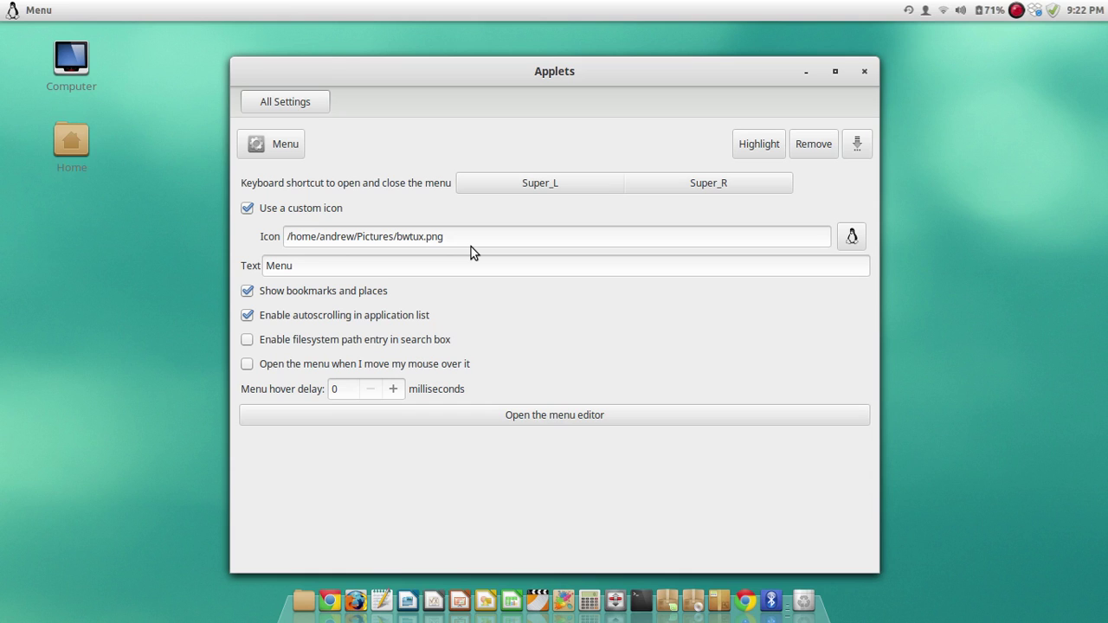
key("alt+F4")
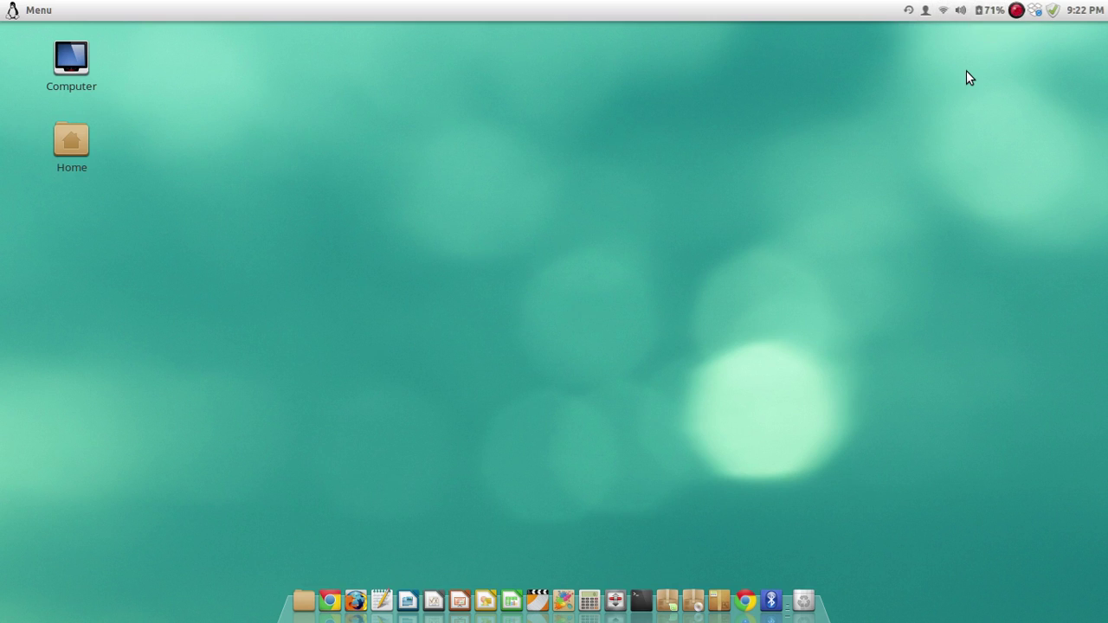
View the panel's recent documents list, user menu and available wireless networks without choosing anything
left_click(907, 11)
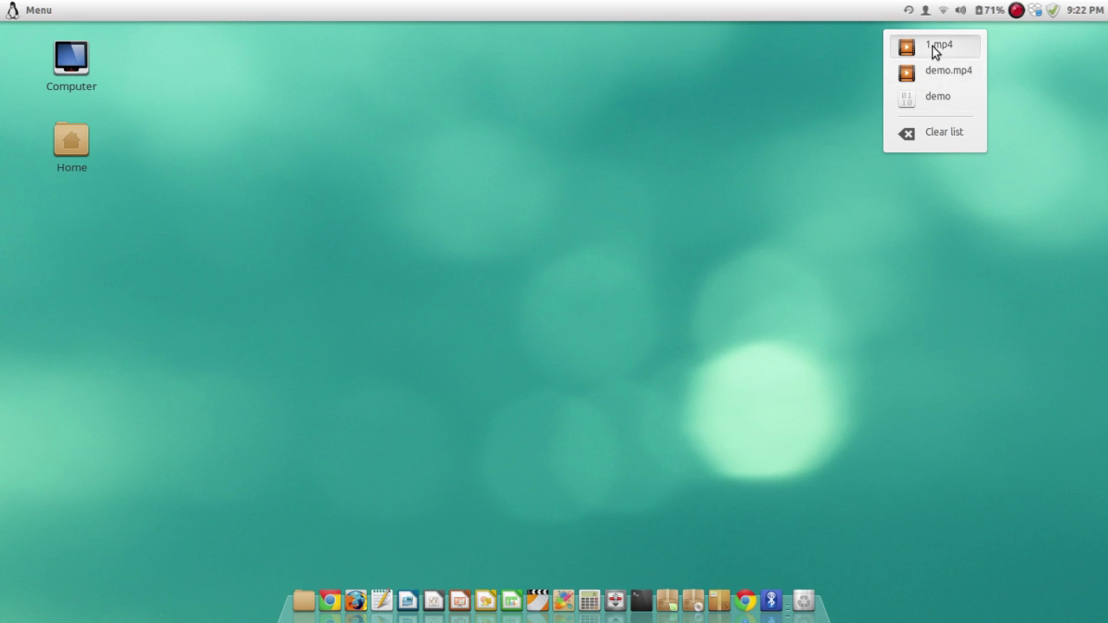
left_click(794, 109)
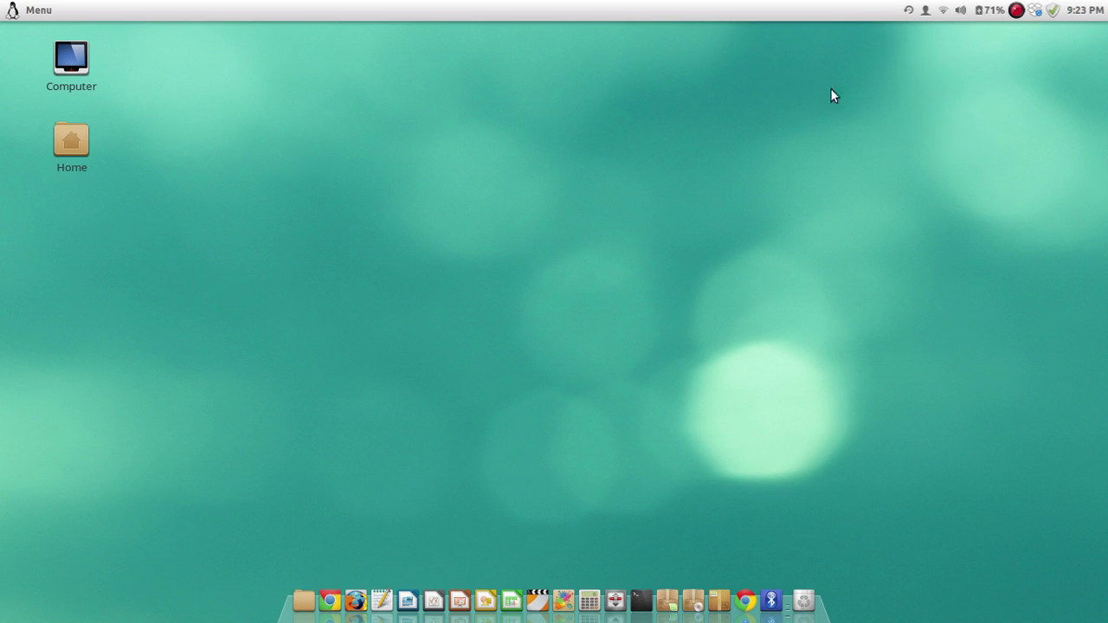
left_click(925, 10)
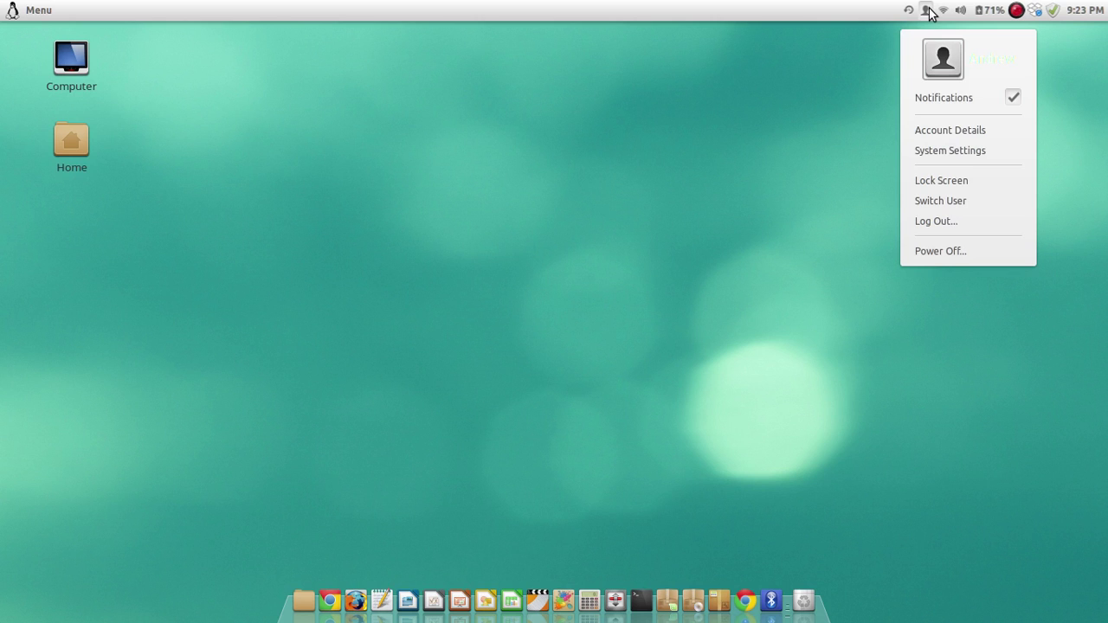
left_click(942, 12)
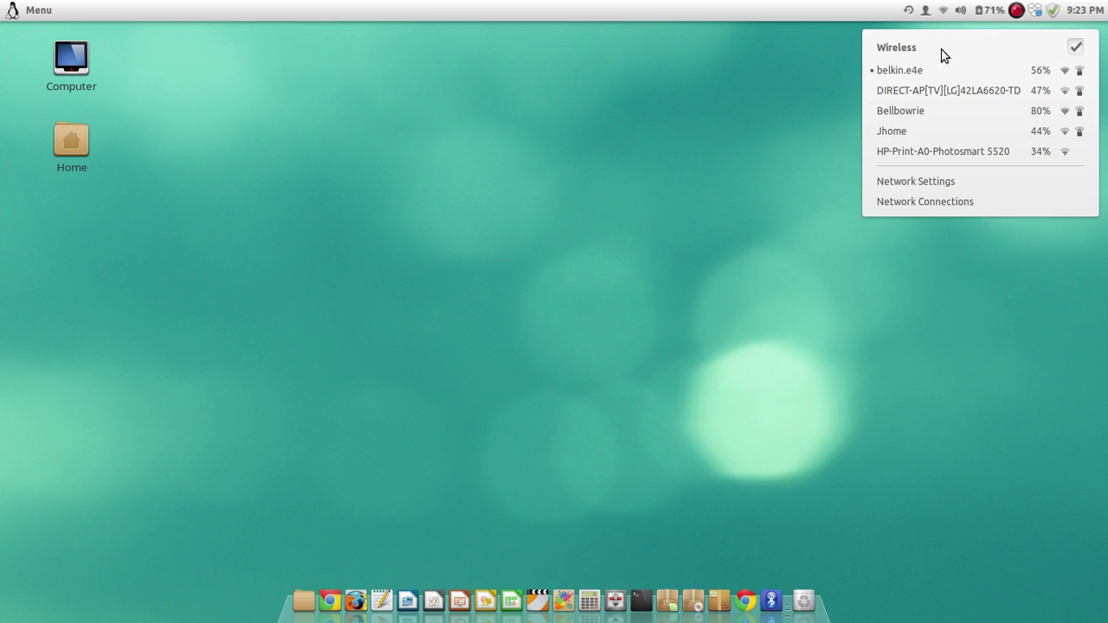
View the panel's sound, battery and screen recorder menus without changing any setting
left_click(966, 10)
left_click(966, 9)
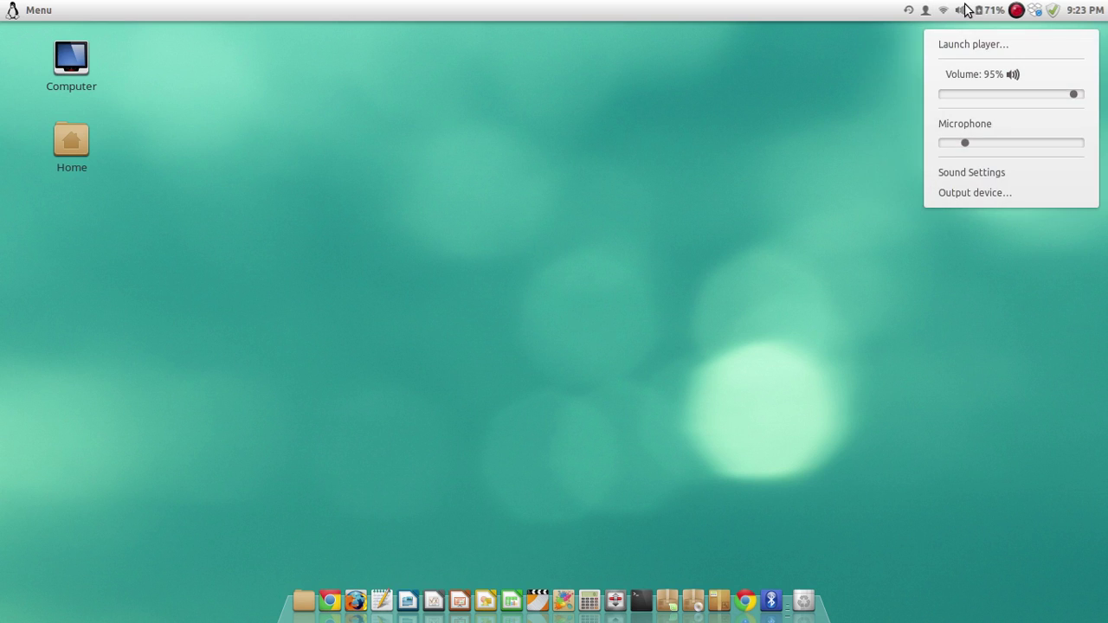
left_click(982, 14)
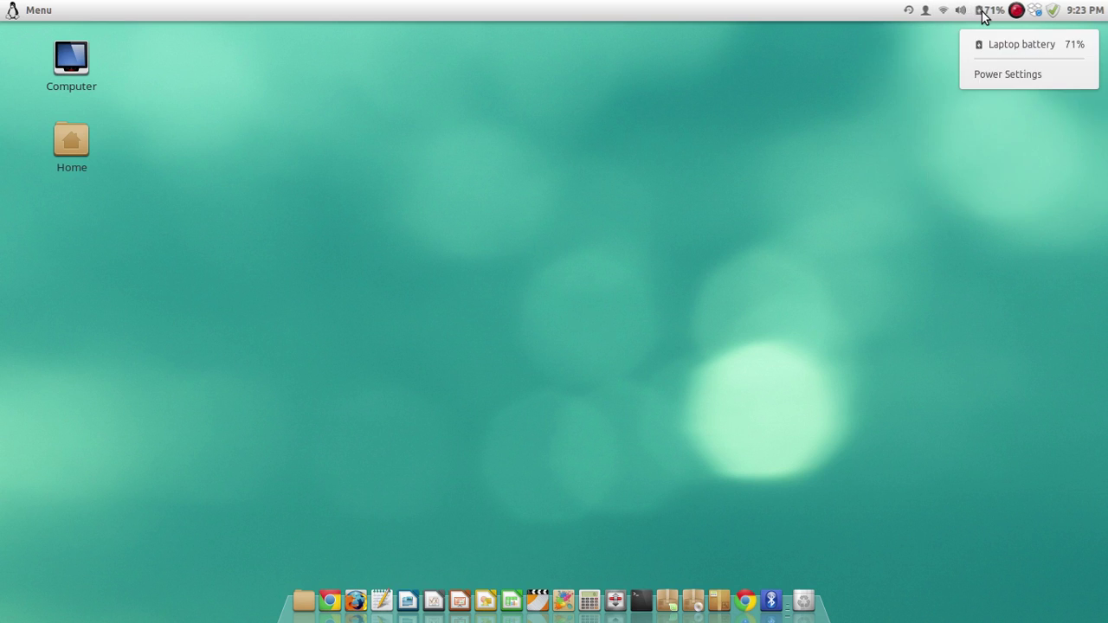
left_click(868, 140)
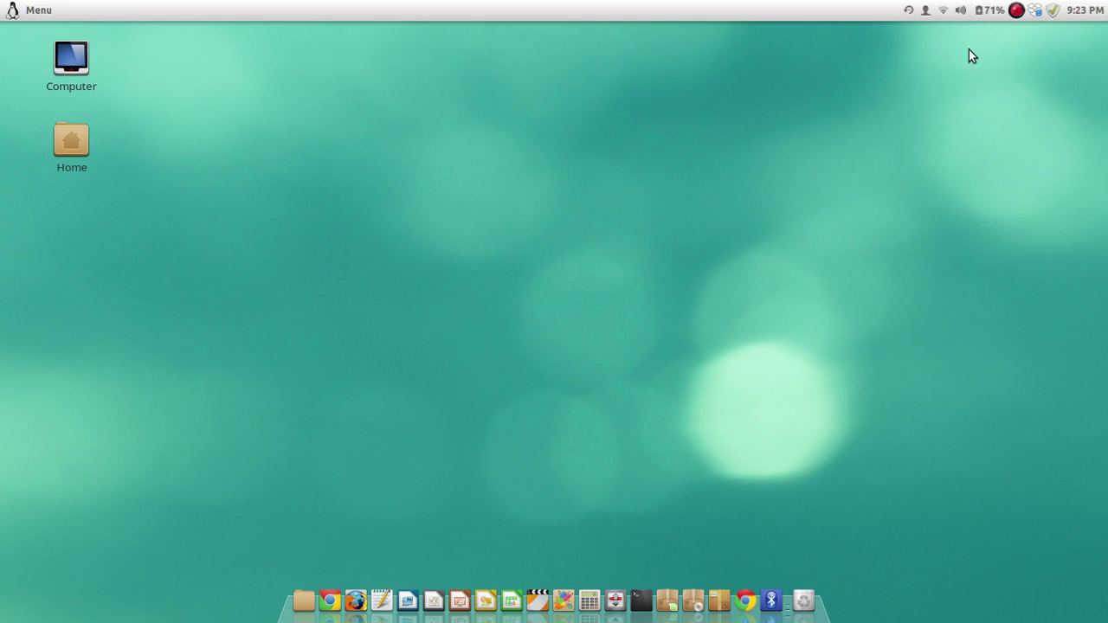
left_click(1018, 12)
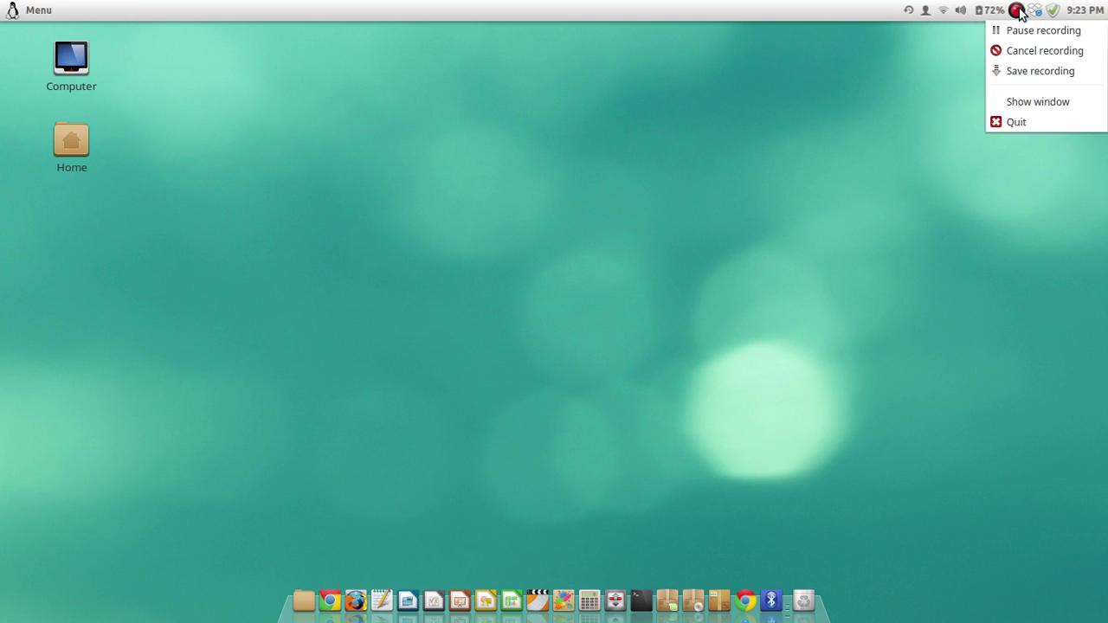
left_click(1041, 15)
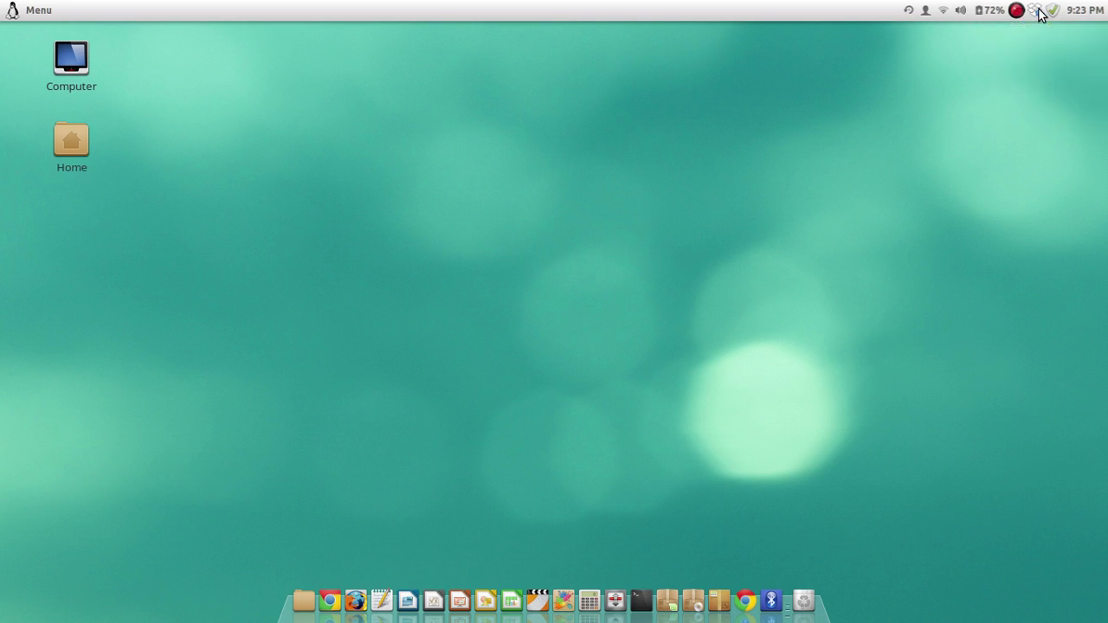
View the panel's Dropbox menu and the update manager's shortcut menu without choosing anything
left_click(1040, 14)
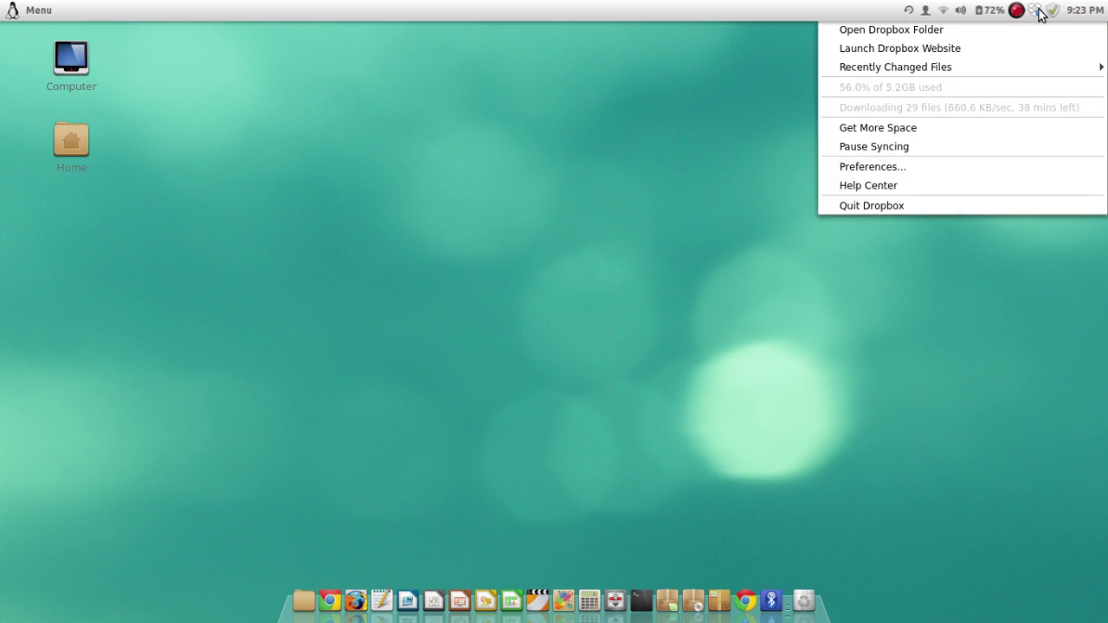
left_click(1053, 14)
left_click(1055, 13)
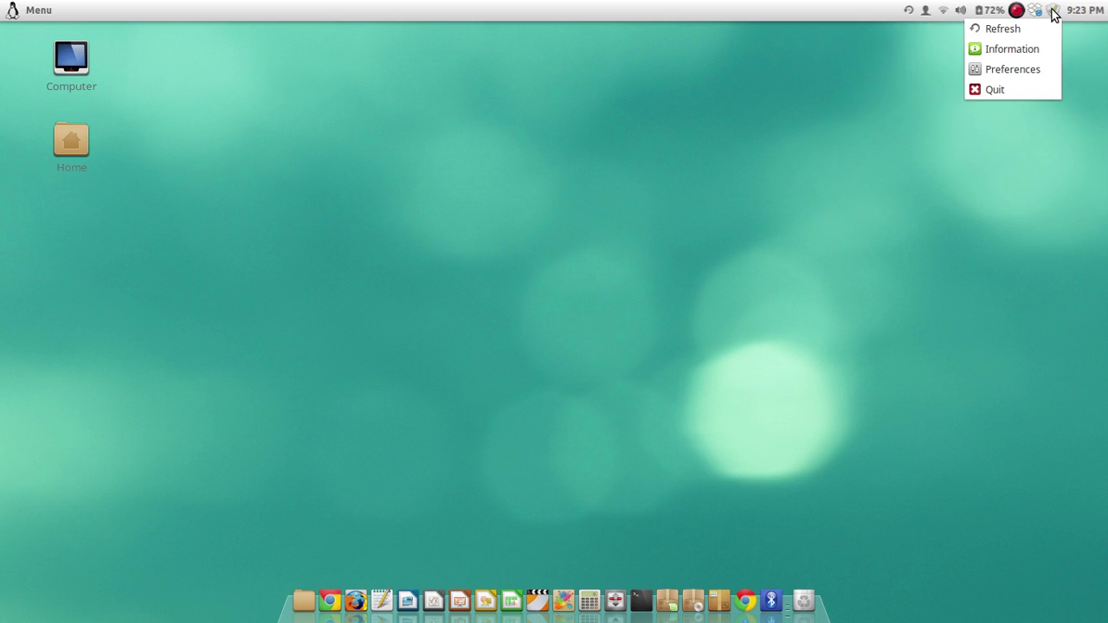
left_click(1022, 197)
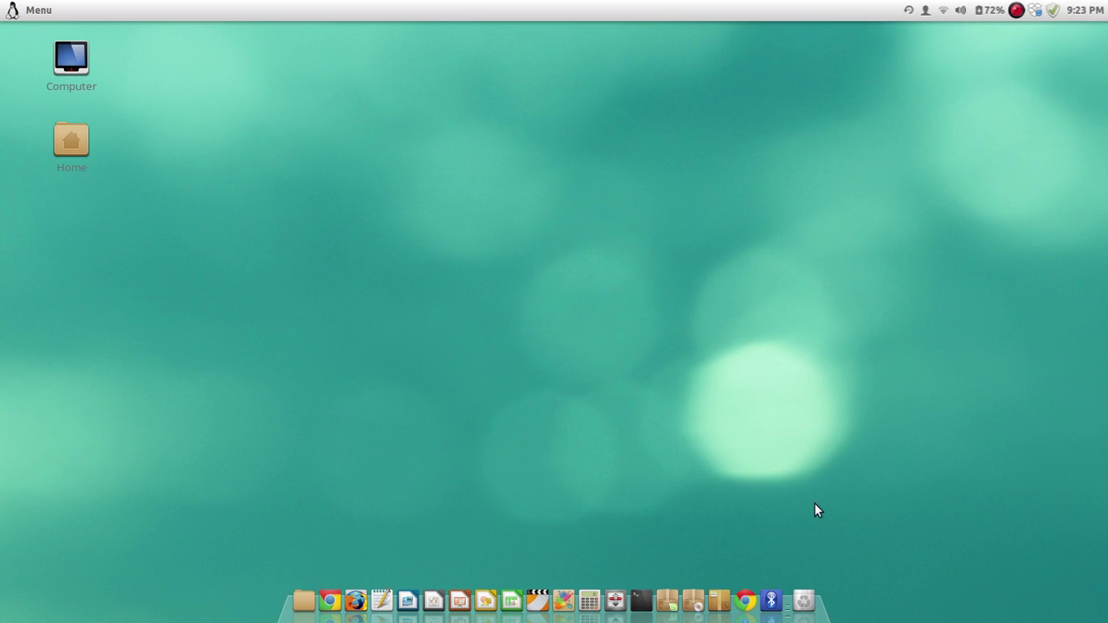
Open Update Manager from the panel, review the listed package updates, and close it without installing anything
left_click(1054, 10)
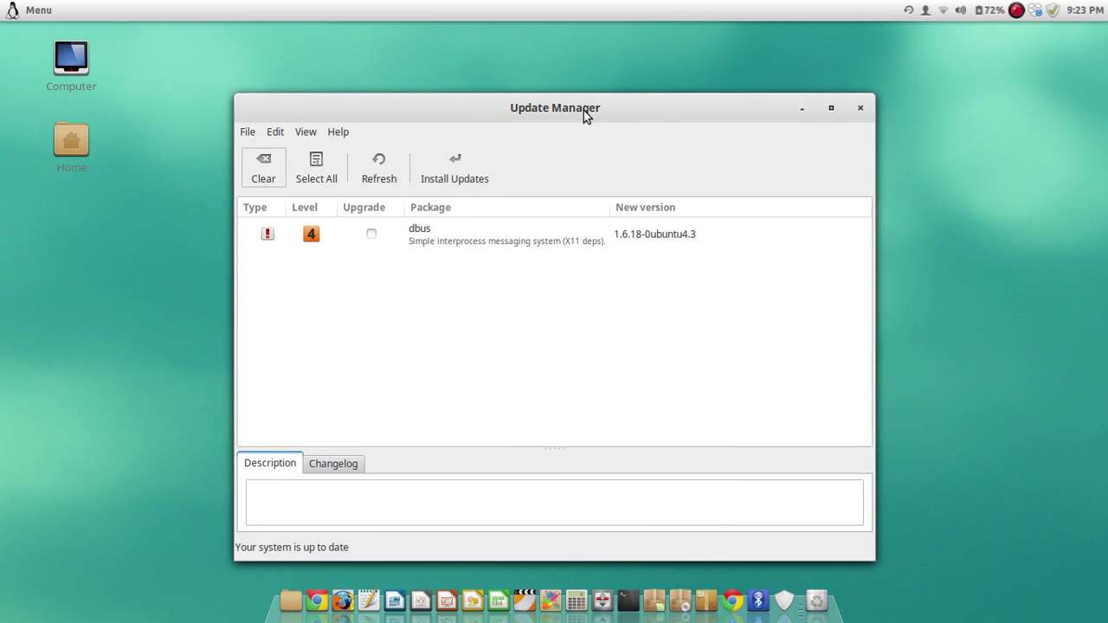
left_click_drag(584, 110, 612, 86)
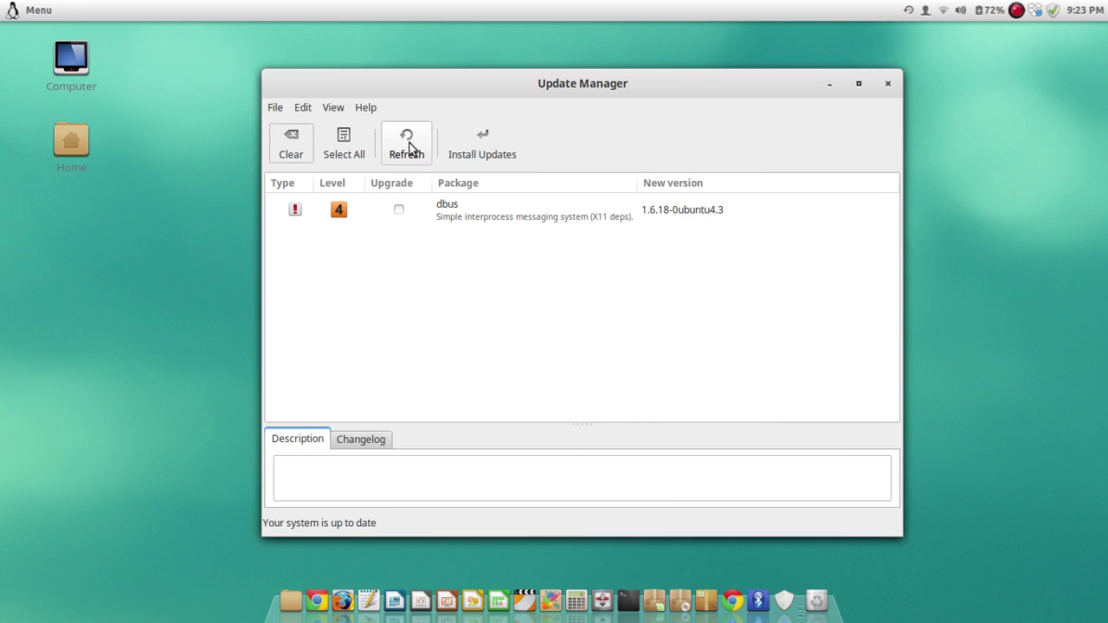
key("alt+F4")
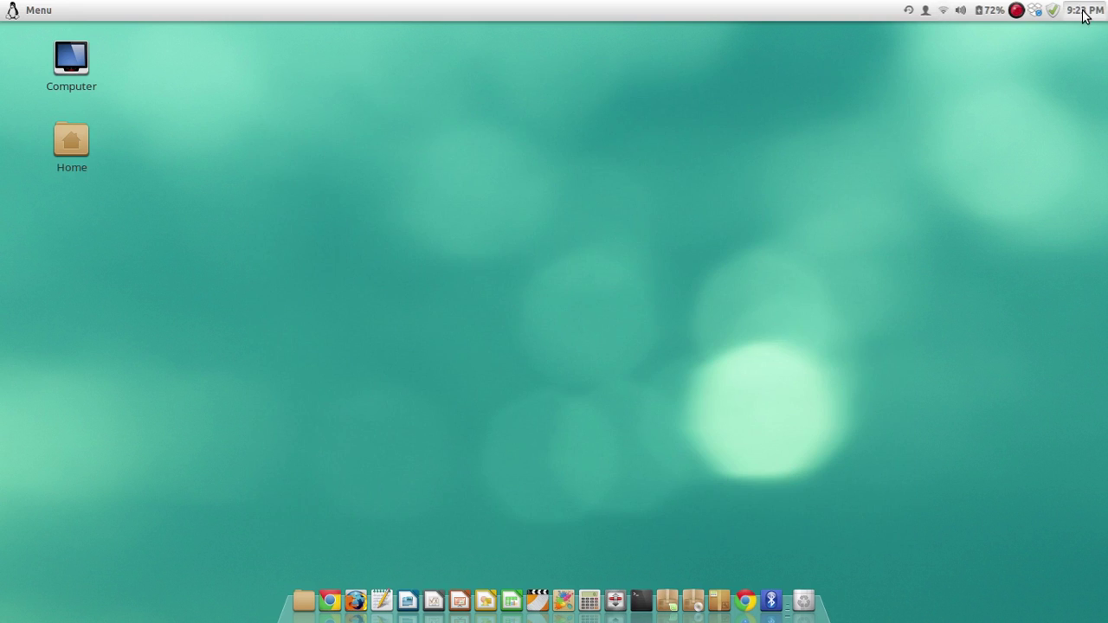
View the panel calendar and the Date & Time settings, and return to the full System Settings overview
left_click(1084, 12)
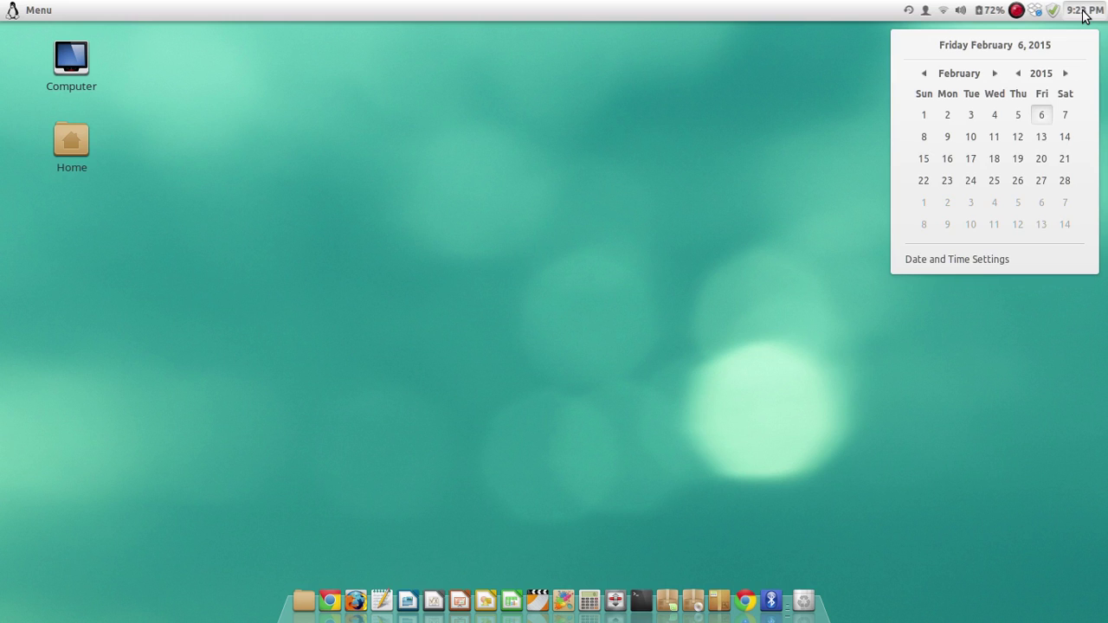
left_click(973, 258)
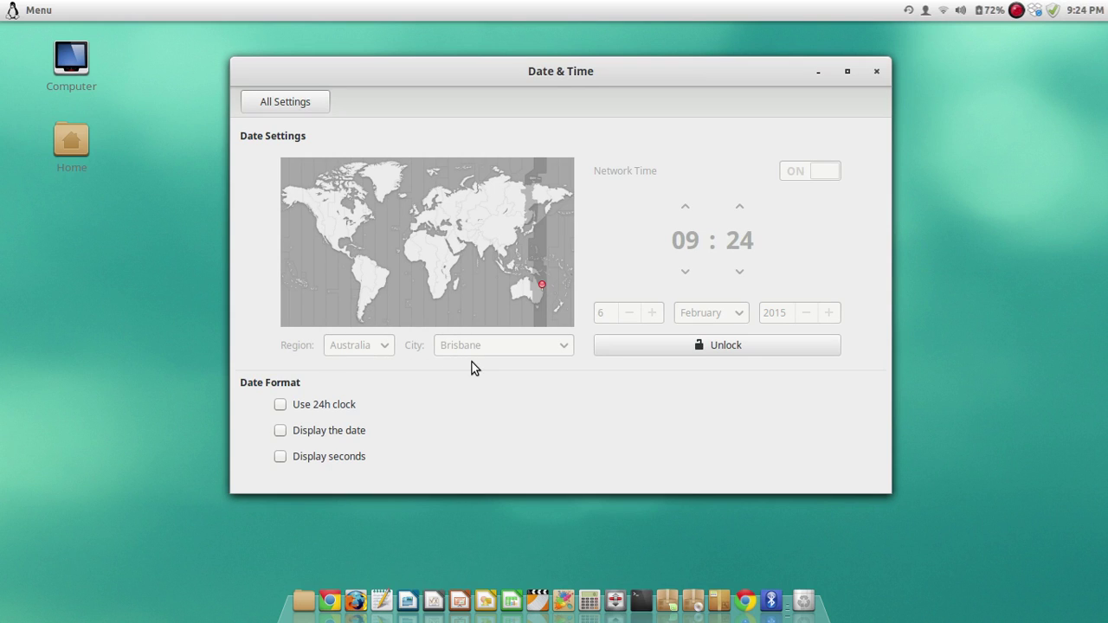
left_click(285, 102)
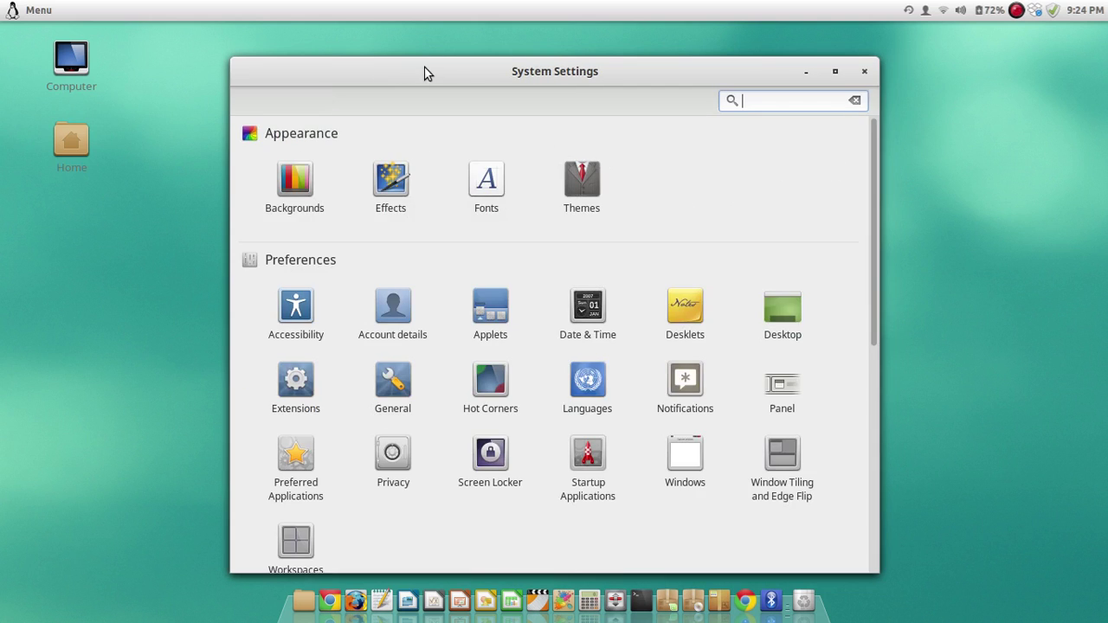
Open the Backgrounds settings and browse the Linux Mint and Maya wallpaper collections
left_click_drag(425, 72, 382, 54)
left_click(265, 156)
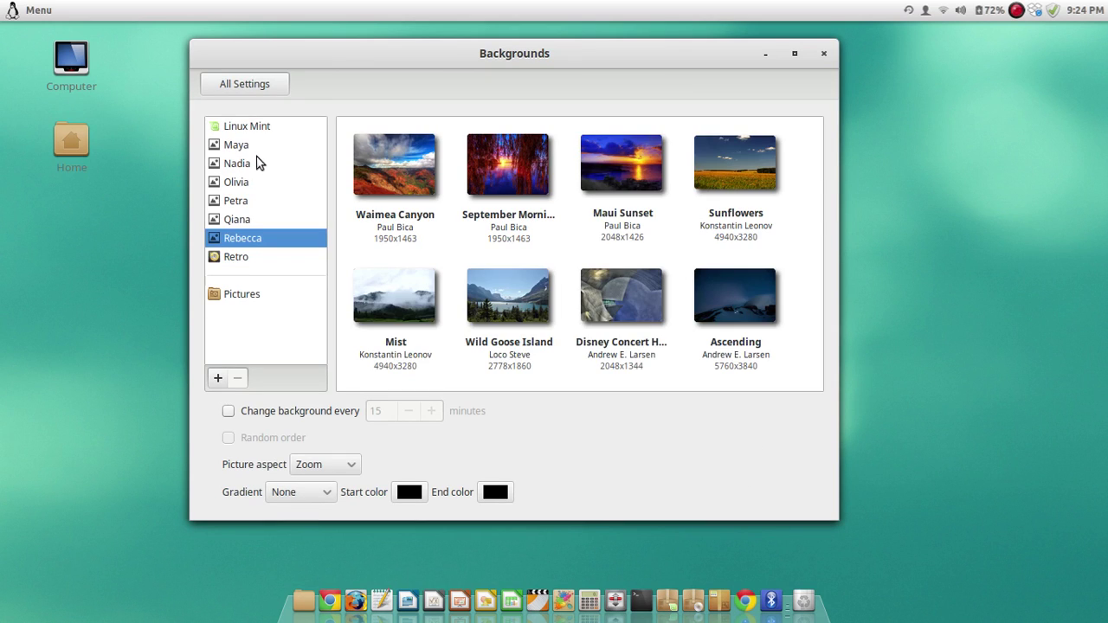
left_click(257, 128)
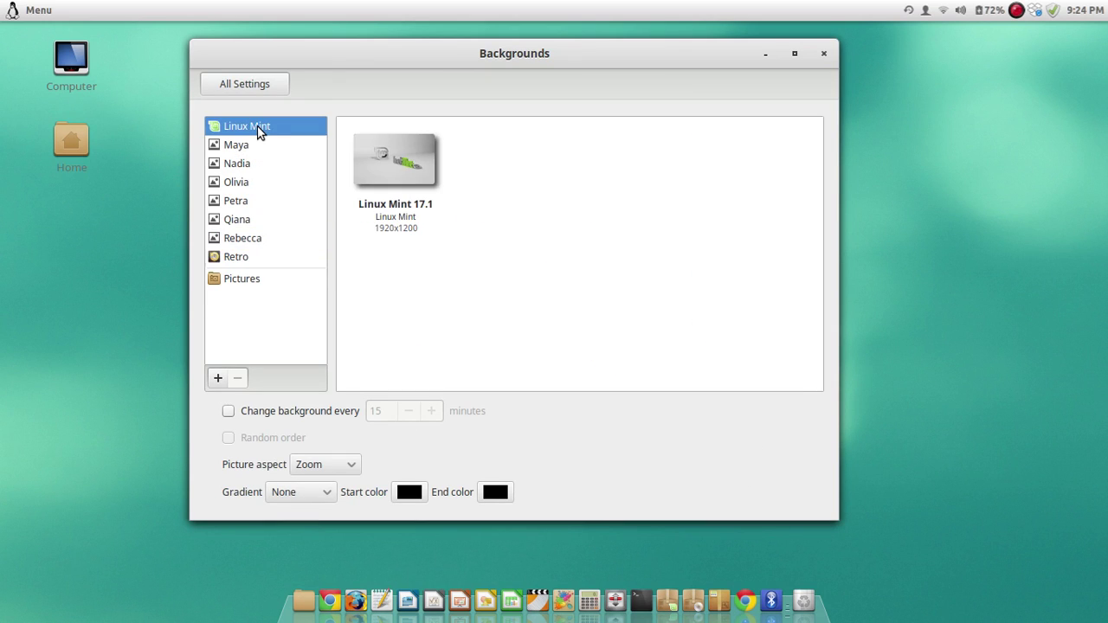
left_click(240, 144)
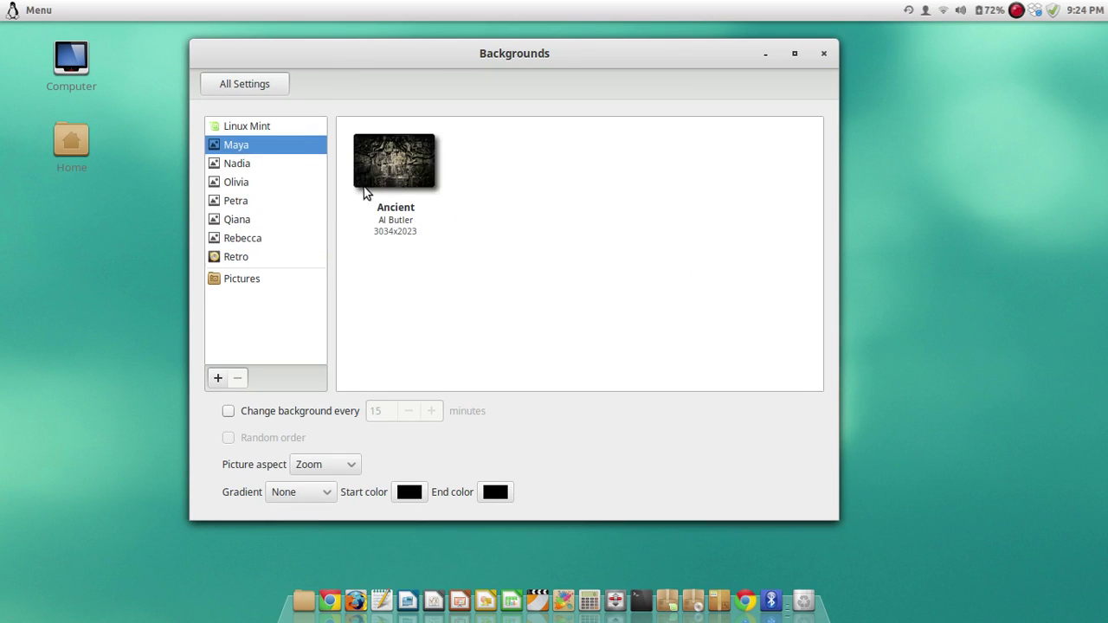
left_click(240, 126)
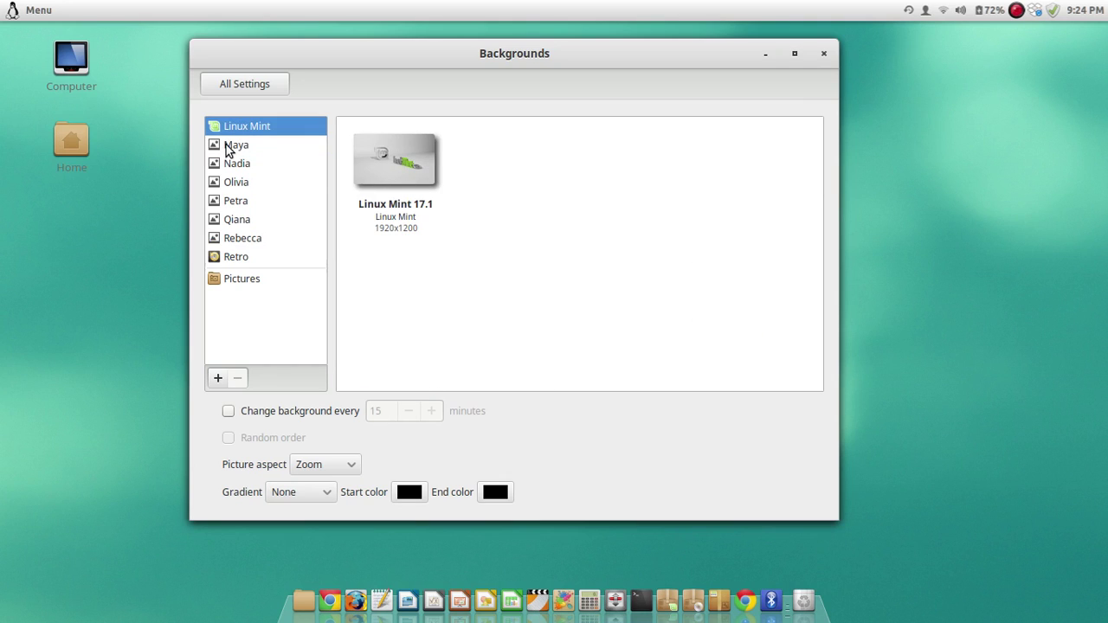
Apply the Bye Bye Sunshine wallpaper from the Rebecca collection and minimize Backgrounds to view the desktop
left_click(245, 238)
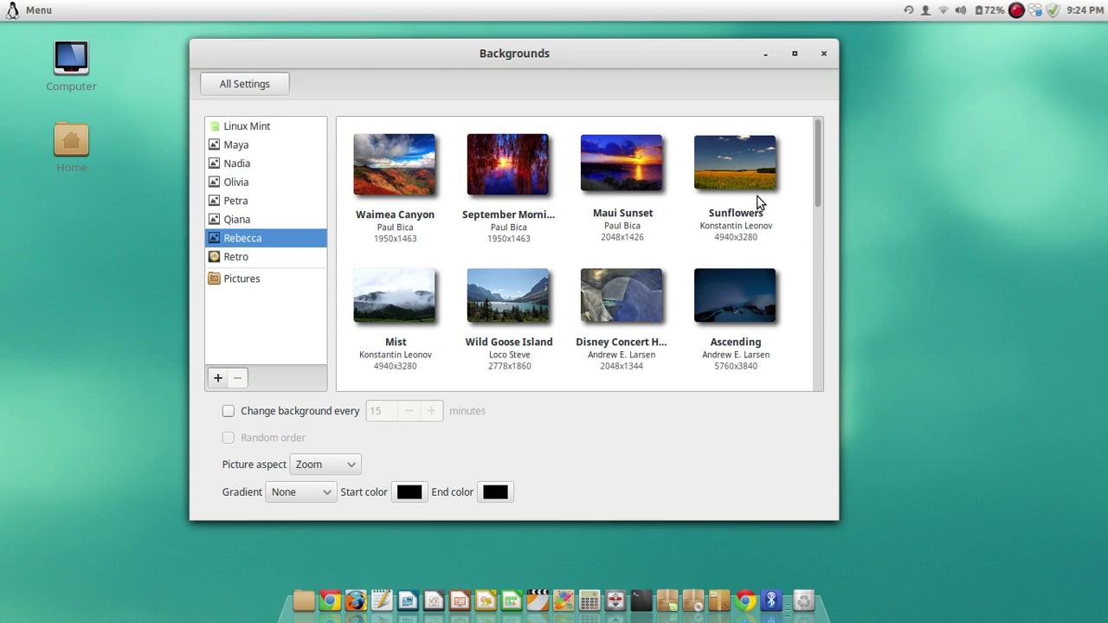
scroll(792, 208, "down", 8)
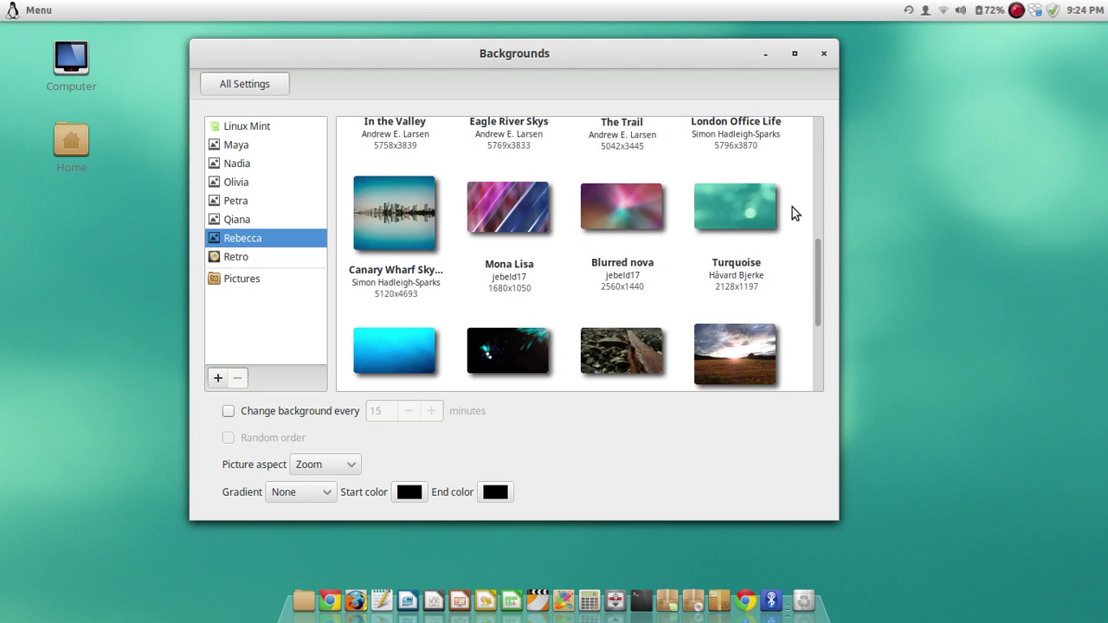
scroll(792, 207, "down", 3)
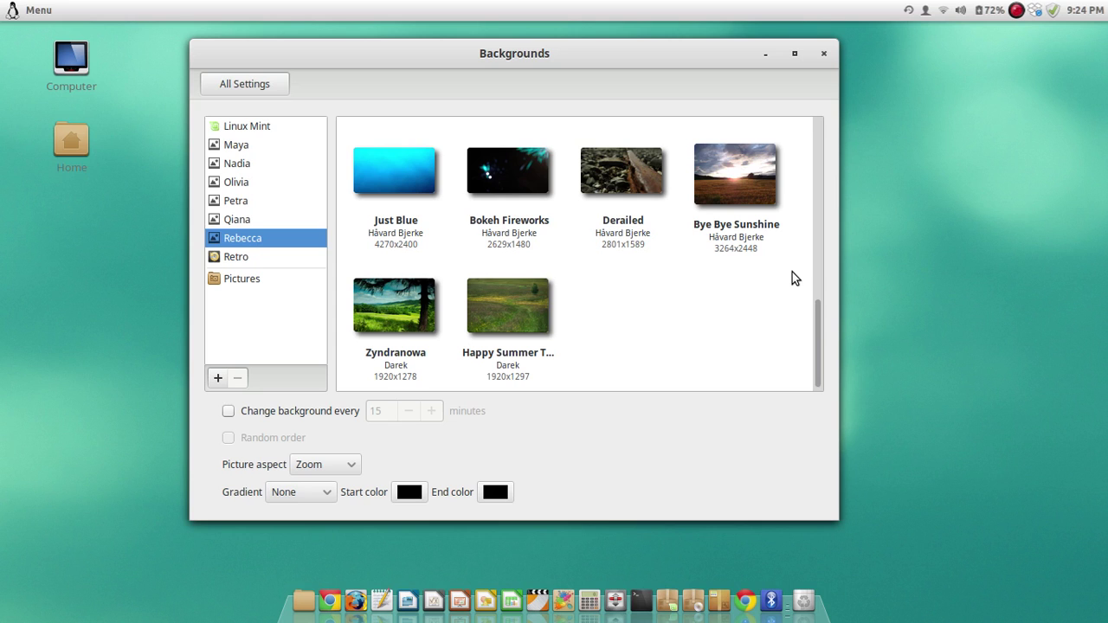
left_click(744, 191)
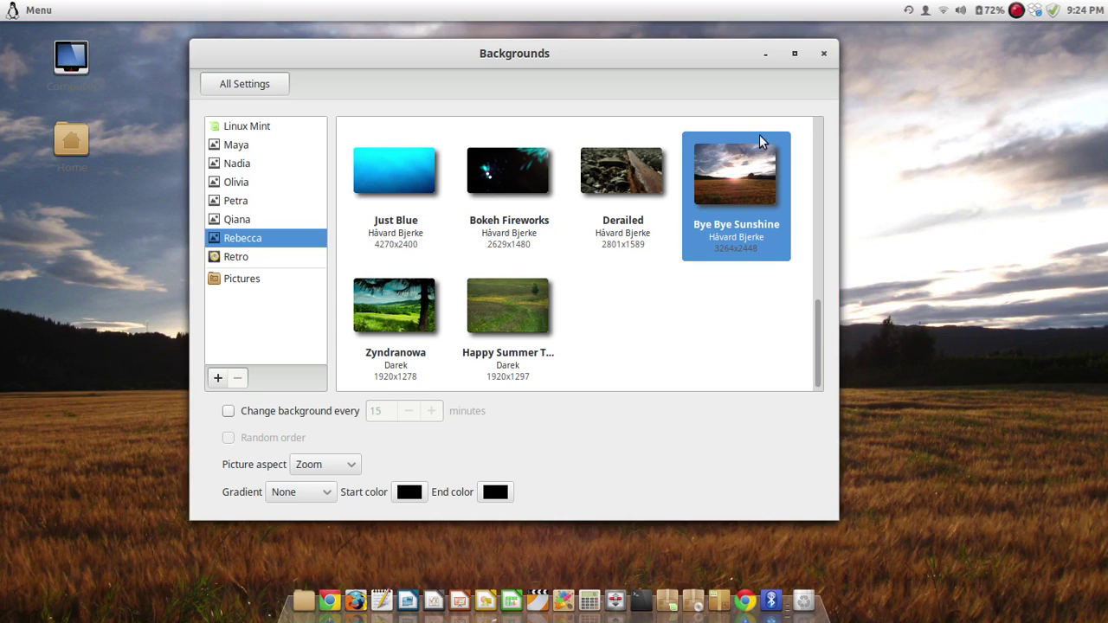
left_click(767, 57)
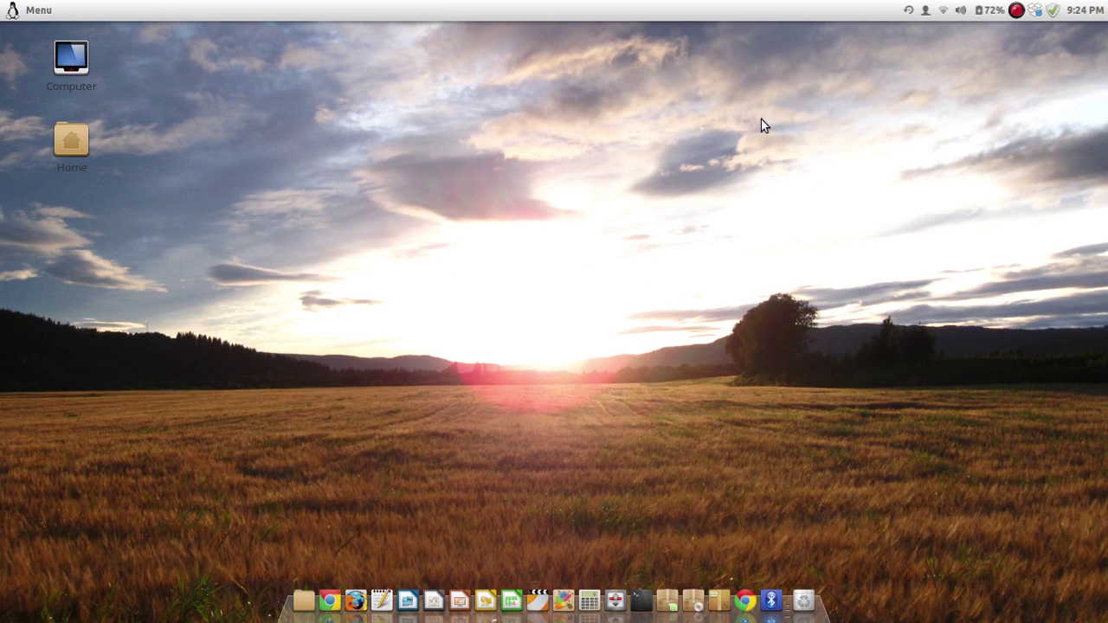
Restore the minimized Backgrounds window, dismiss the System Info window behind it, and reposition Backgrounds near the desktop's center
left_click(771, 592)
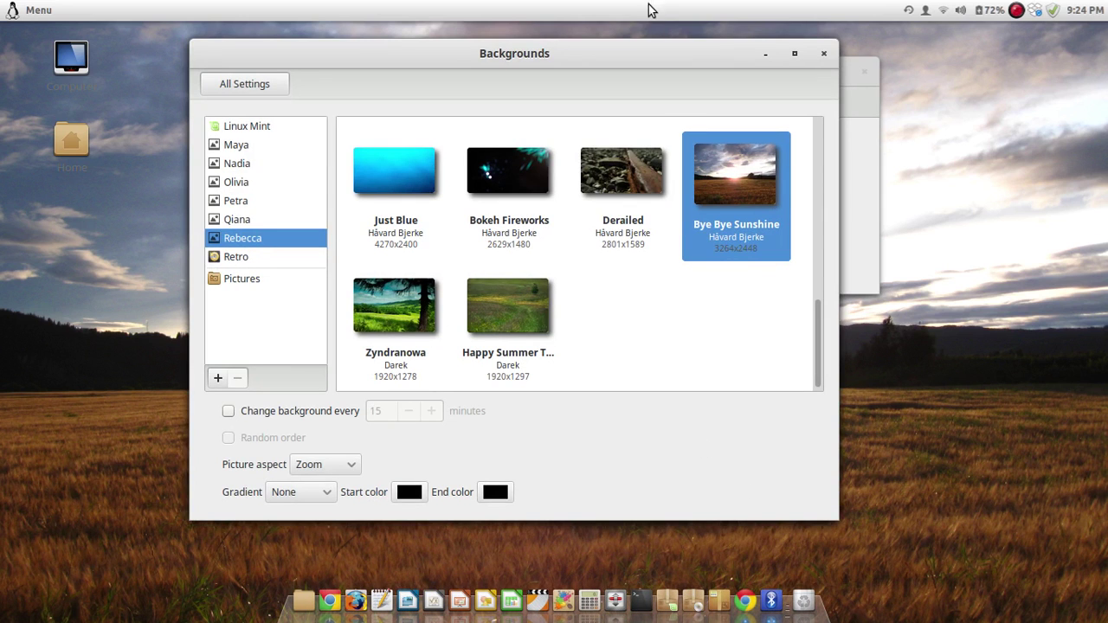
left_click_drag(623, 54, 664, 141)
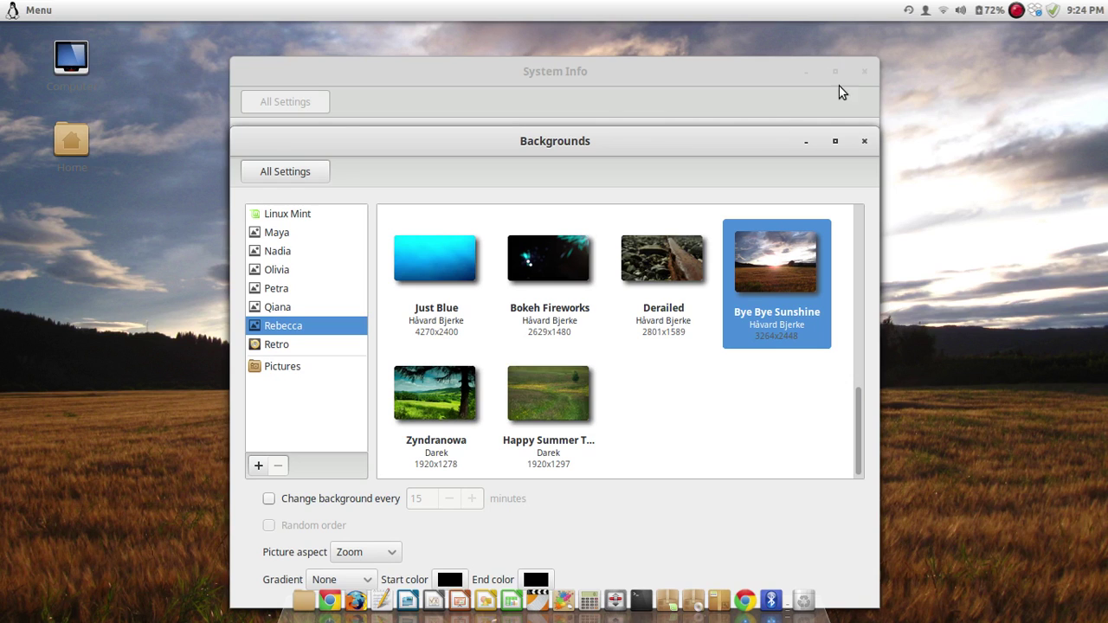
left_click_drag(739, 144, 678, 57)
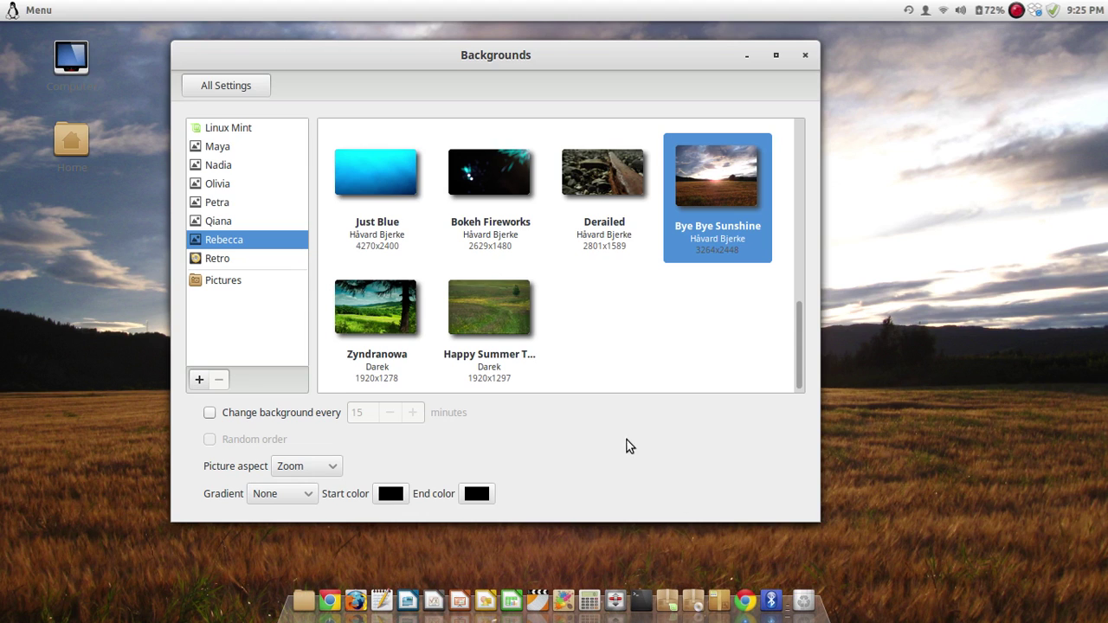
Look through the wallpapers in the Qiana collection without applying any
left_click(222, 224)
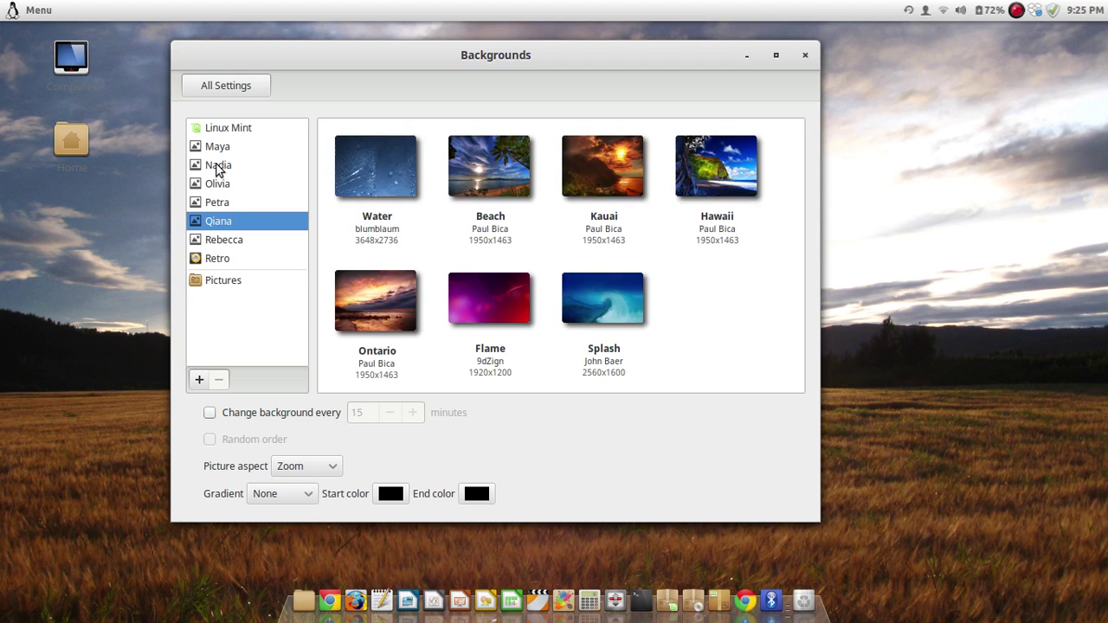
scroll(531, 223, "down", 5)
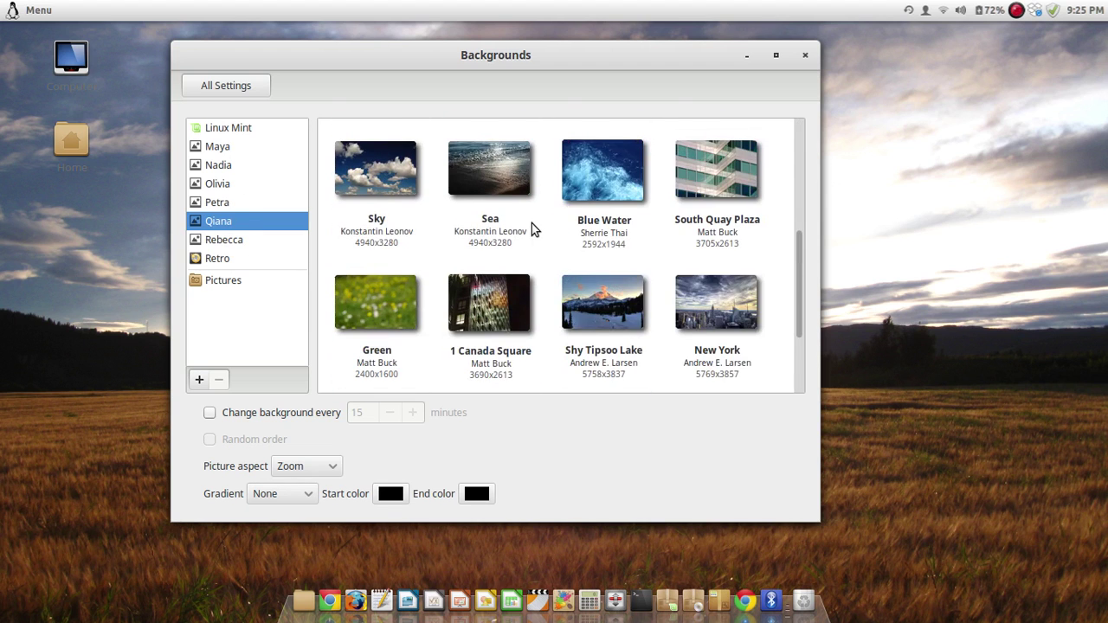
scroll(531, 227, "up", 5)
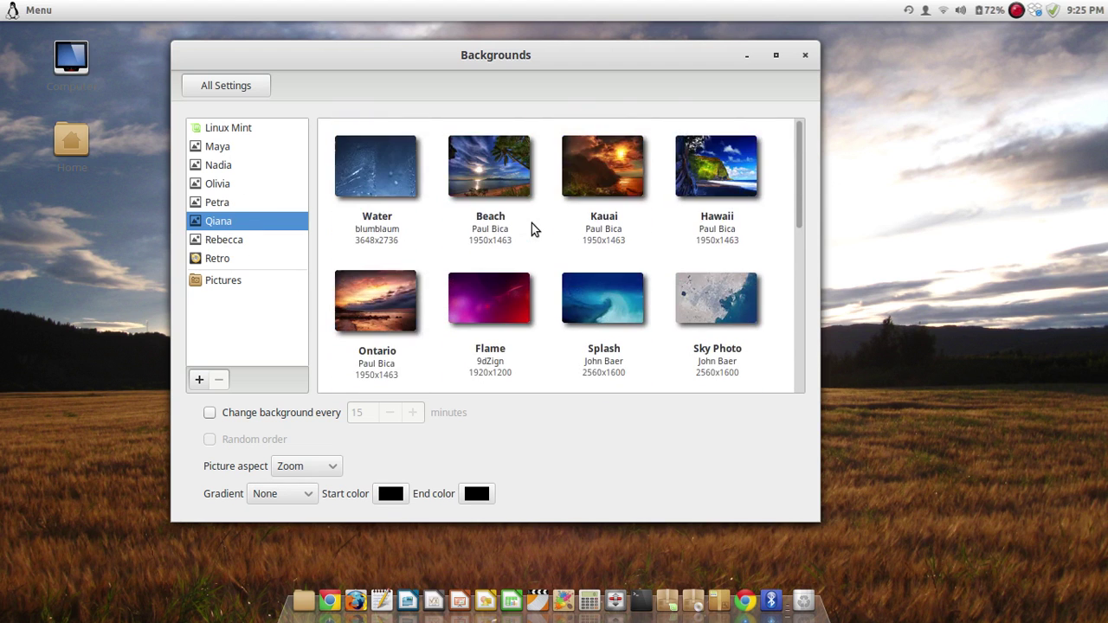
Apply The Tree wallpaper from the Nadia collection as the desktop background
left_click(218, 165)
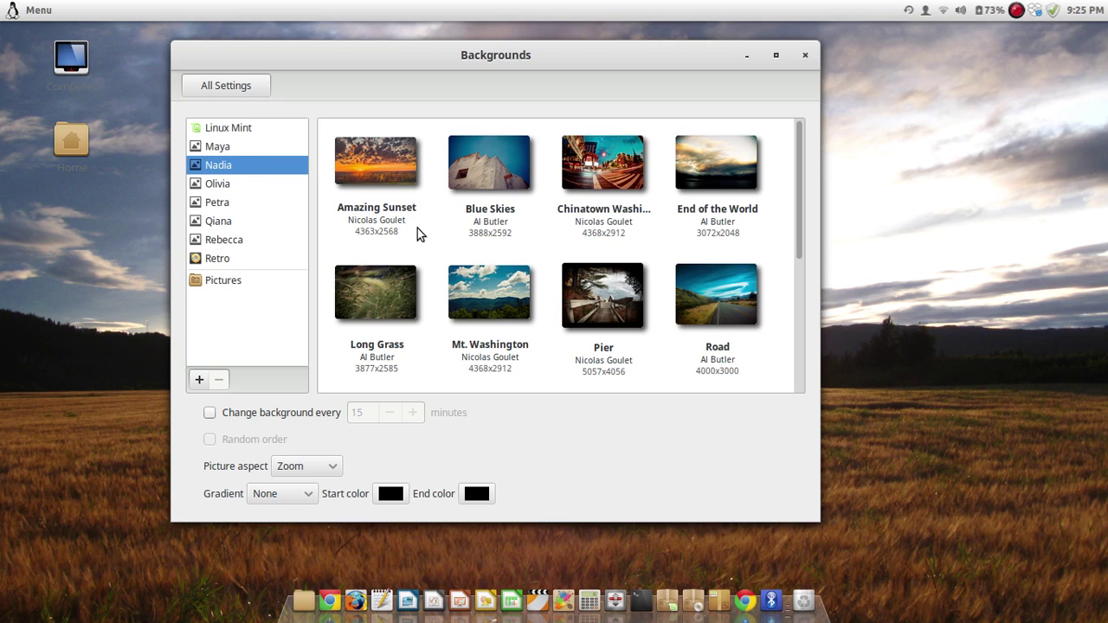
scroll(418, 228, "down", 5)
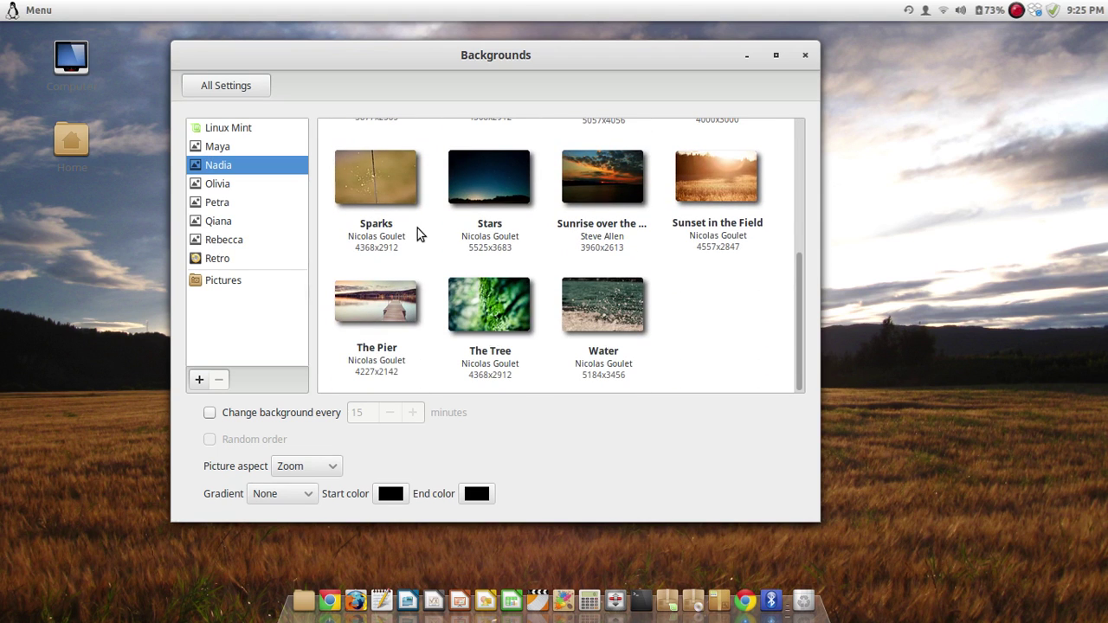
left_click(508, 317)
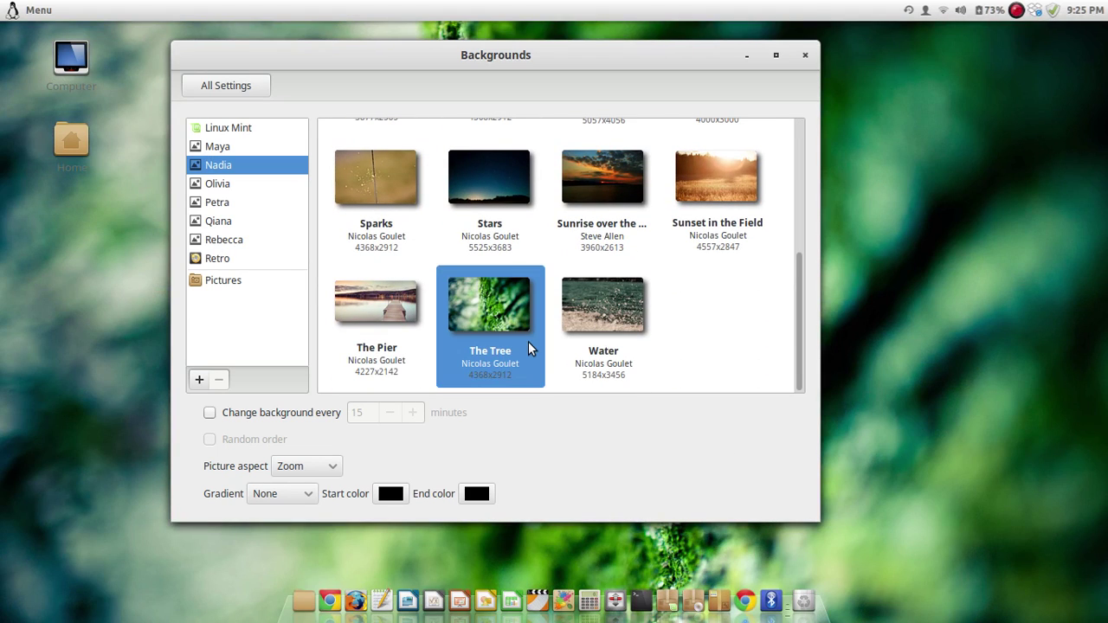
Apply the Turquoise wallpaper from the Rebecca collection as the desktop background
left_click(215, 240)
scroll(464, 268, "down", 6)
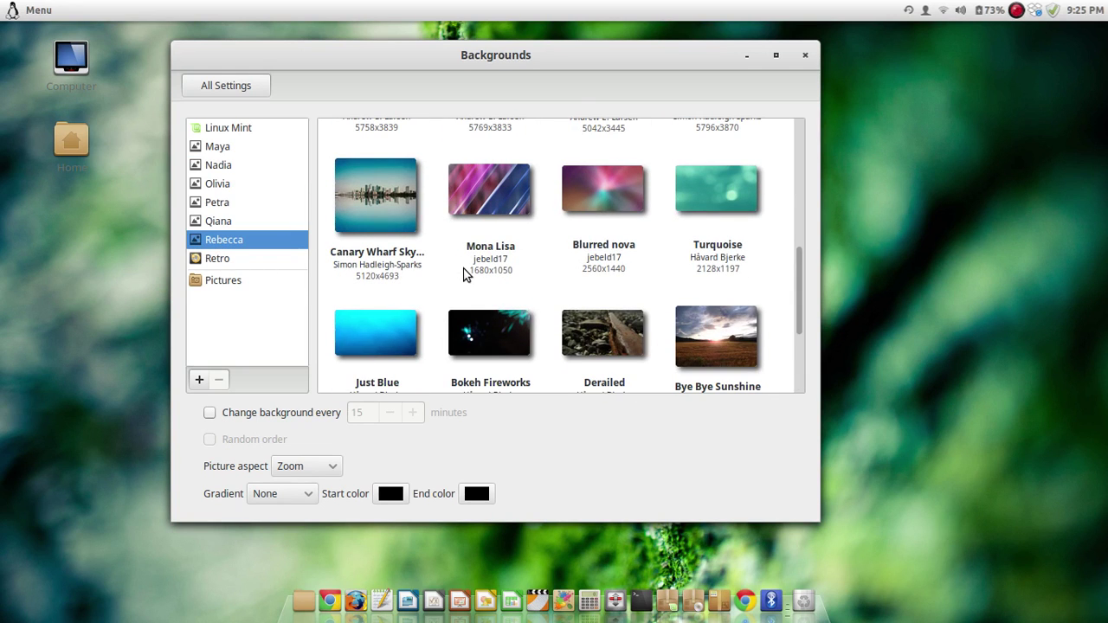
left_click(724, 191)
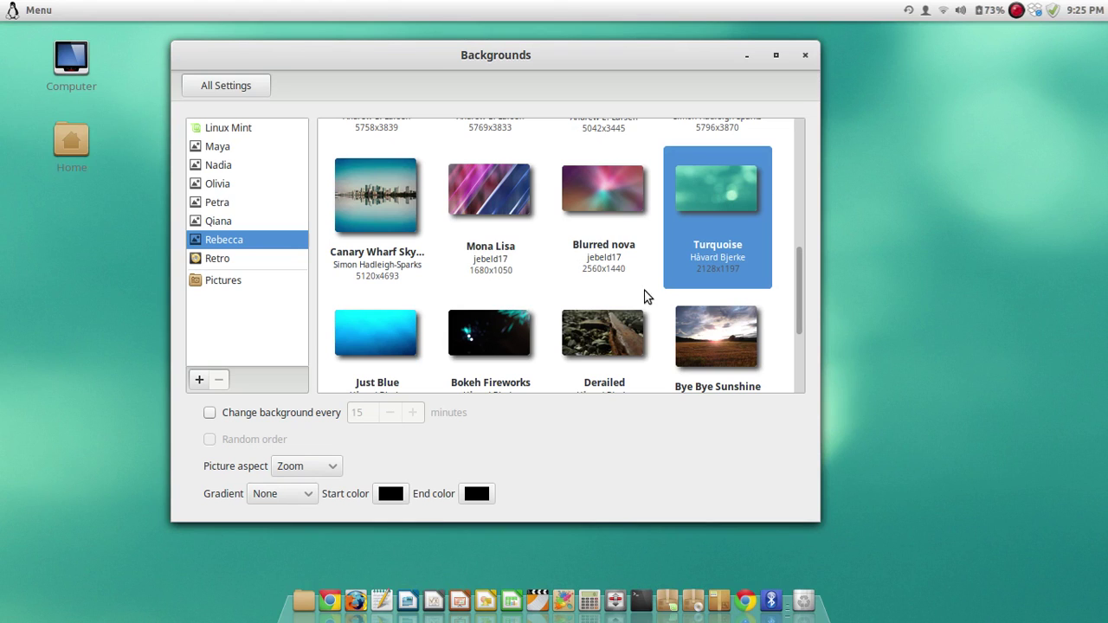
Set the Rebecca collection's "Happy Summer T..." meadow wallpaper as the desktop background and close the Backgrounds settings
scroll(646, 297, "up", 8)
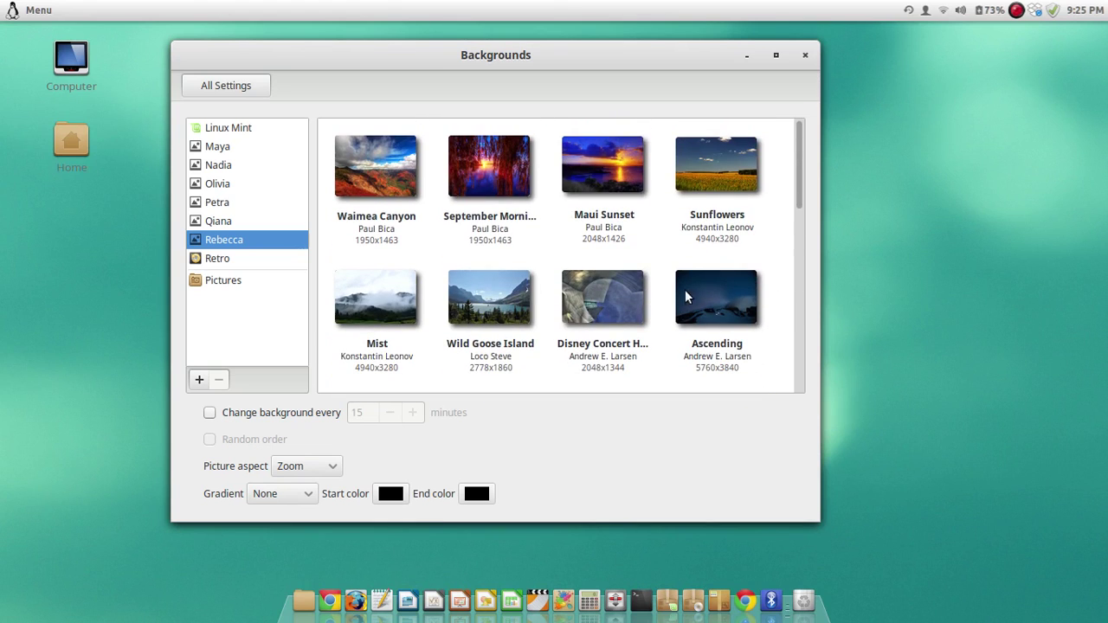
scroll(687, 252, "down", 6)
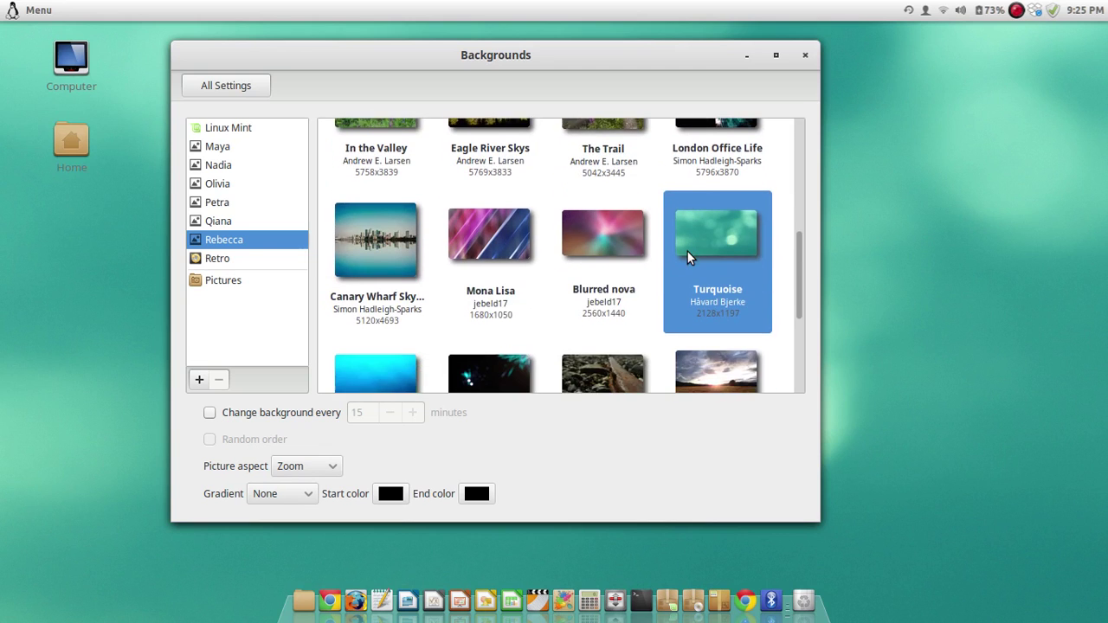
scroll(686, 250, "down", 4)
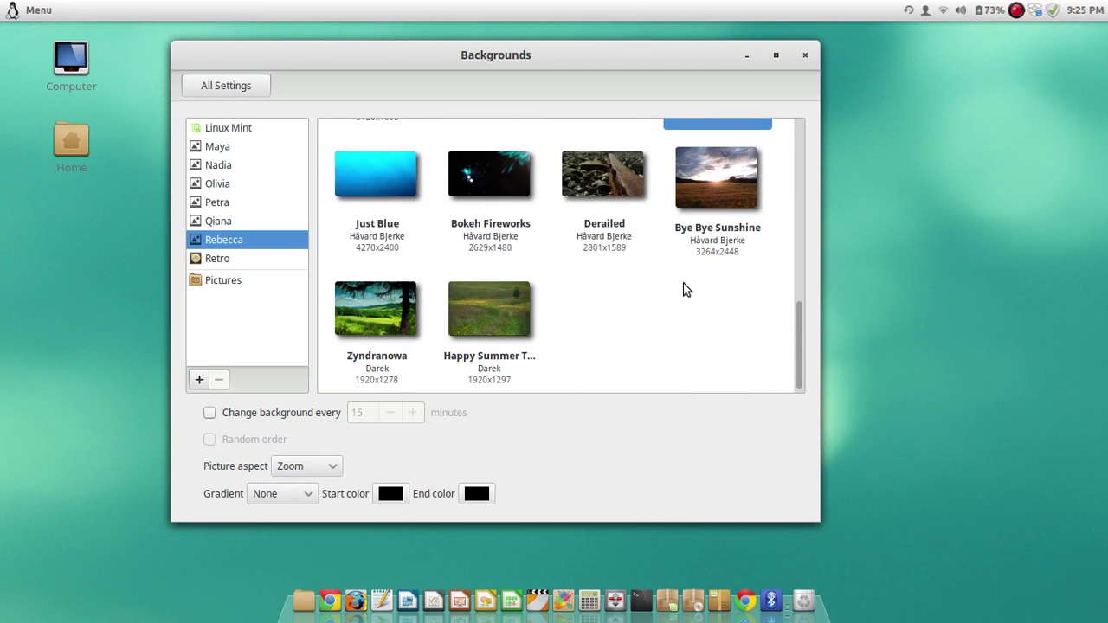
left_click(465, 329)
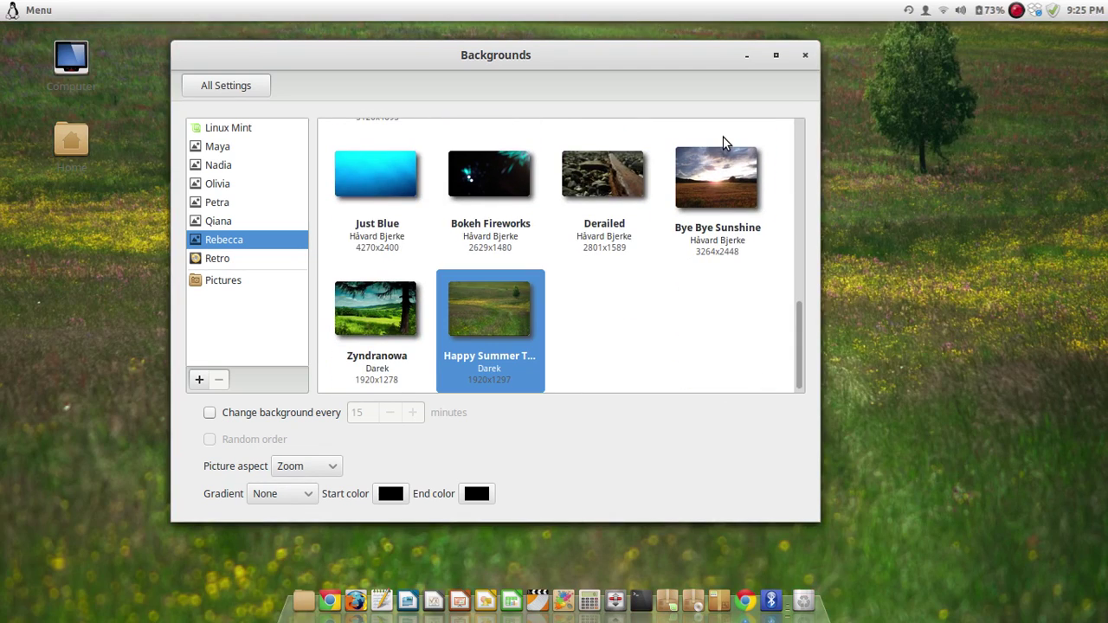
left_click(805, 56)
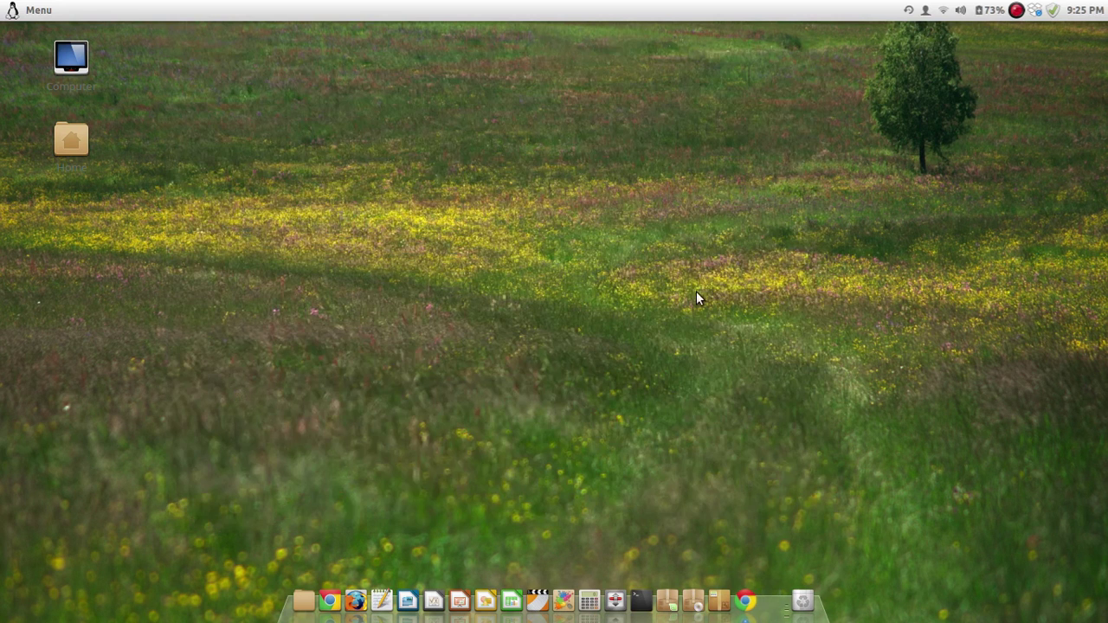
Find and open the Themes settings, then reposition the window nearer the screen's upper edge
key("super")
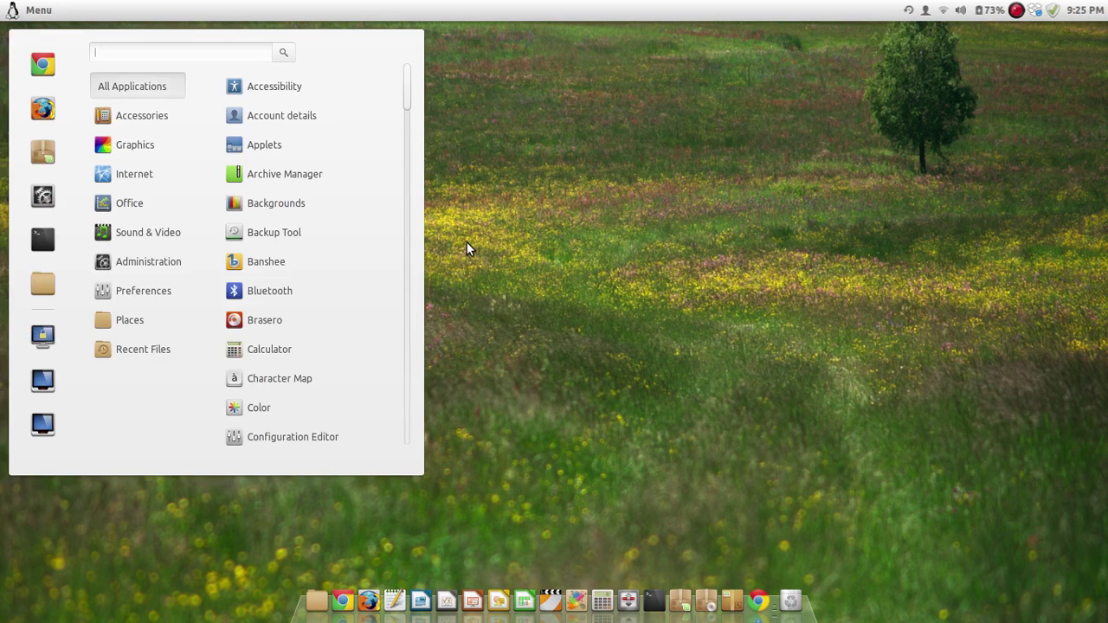
type("theme")
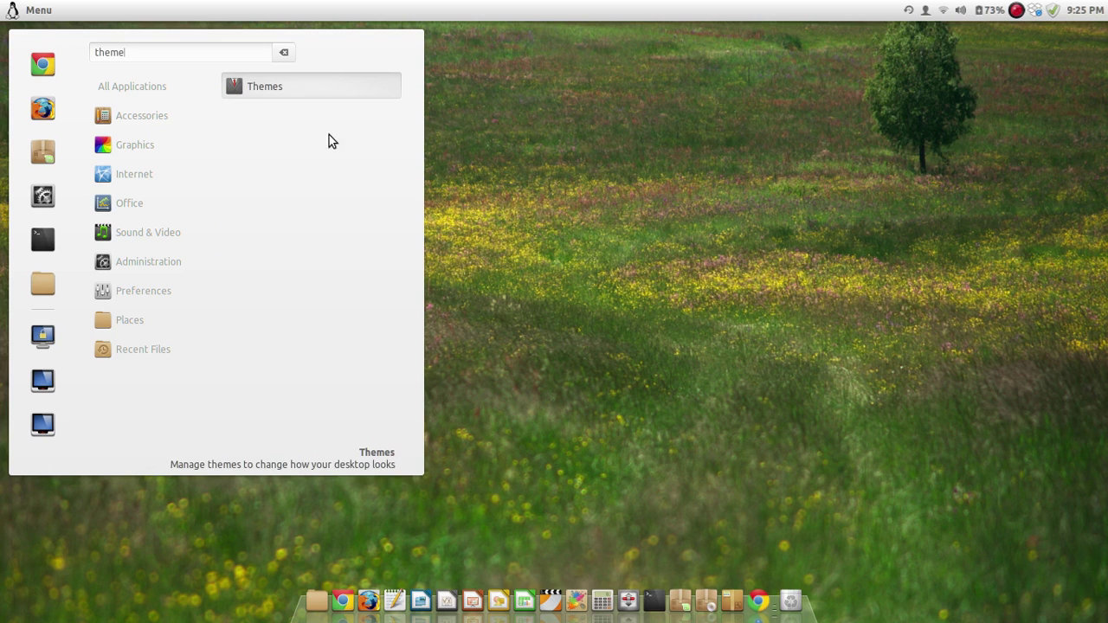
left_click(267, 96)
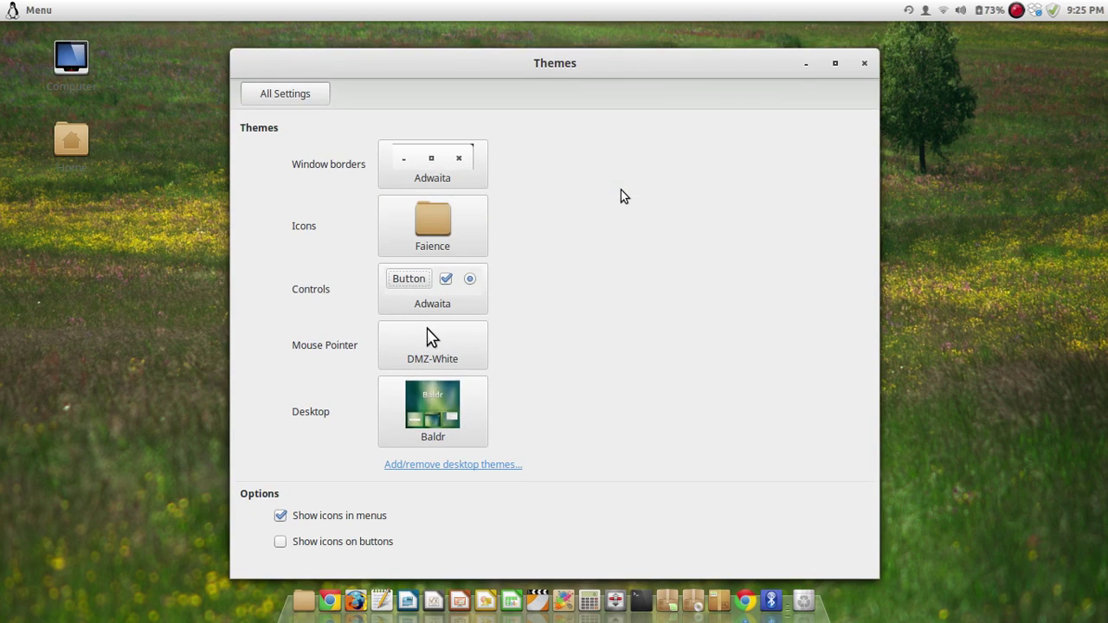
left_click_drag(425, 75, 385, 61)
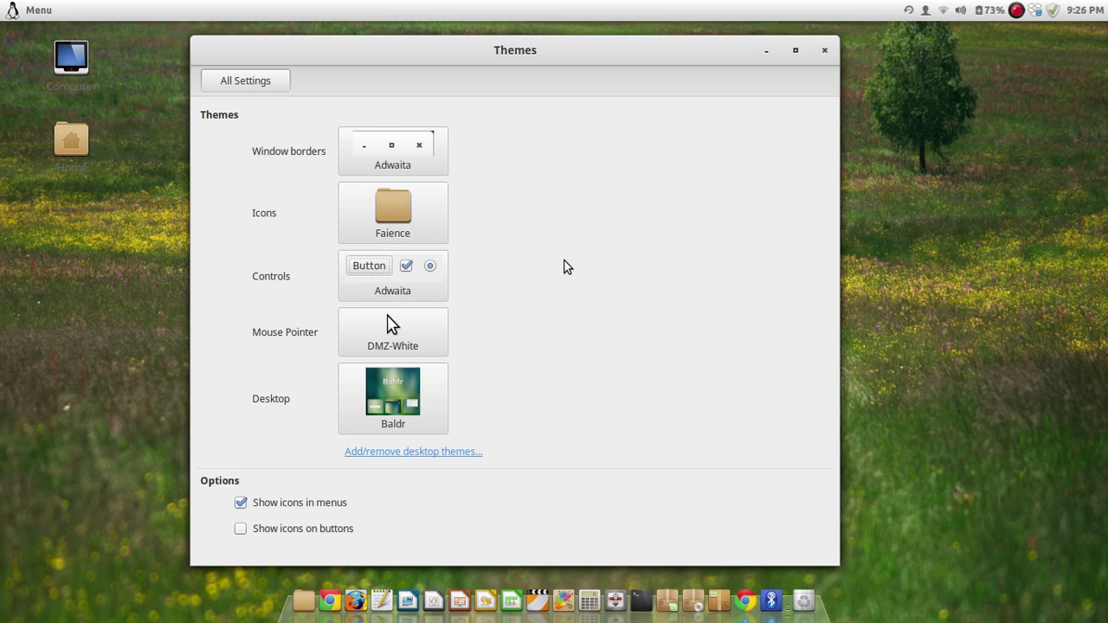
View the current theme on a Home folder window placed over the Themes settings, then close the folder
left_click(304, 612)
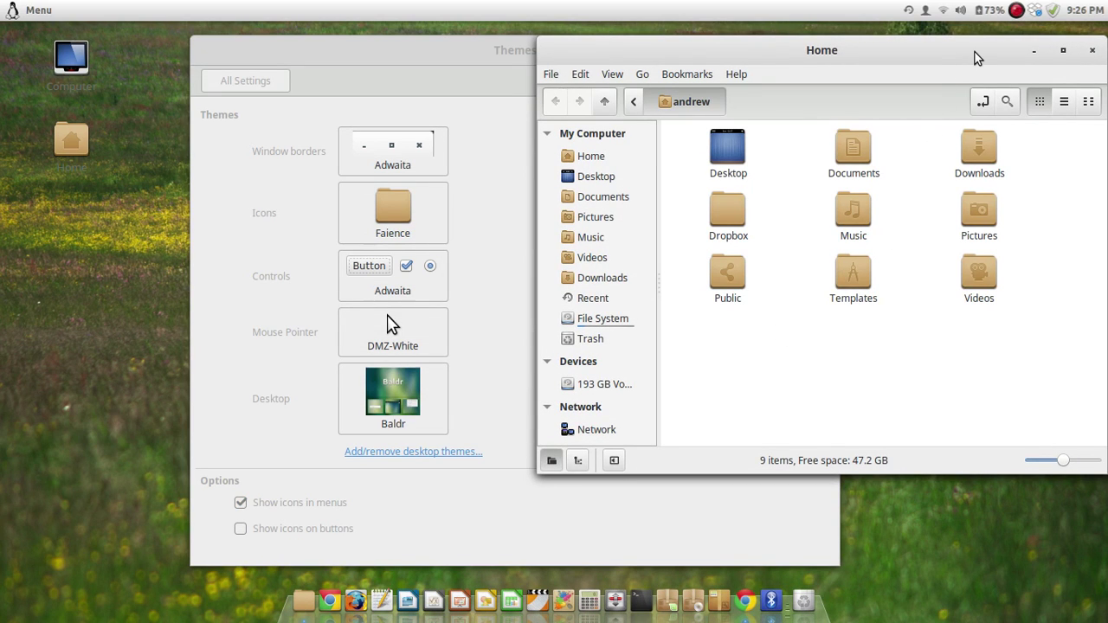
left_click_drag(974, 52, 835, 96)
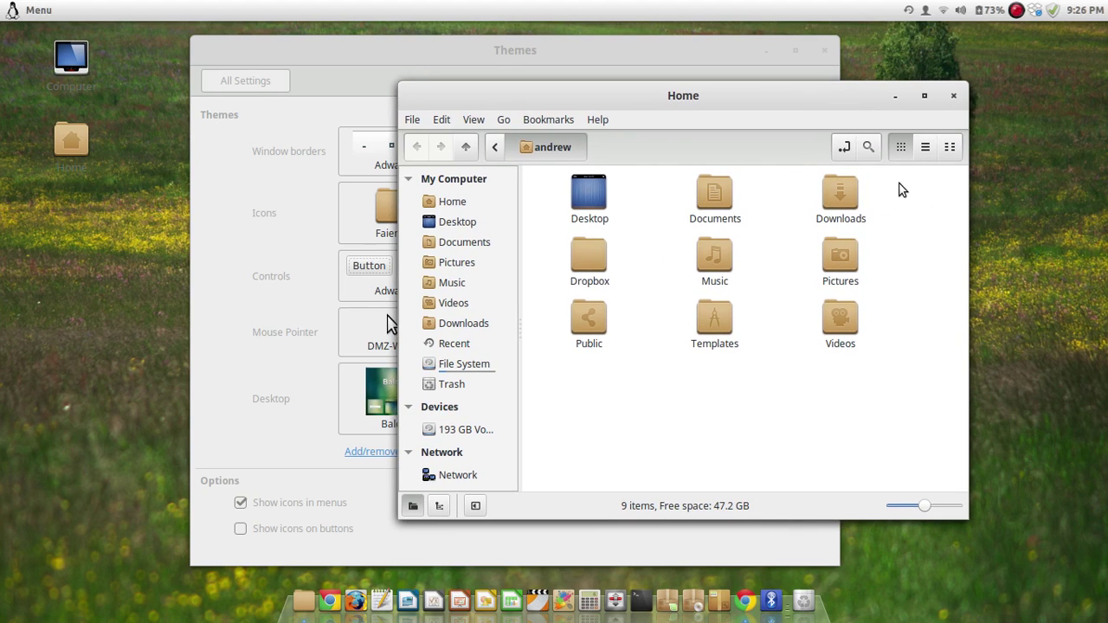
left_click(956, 98)
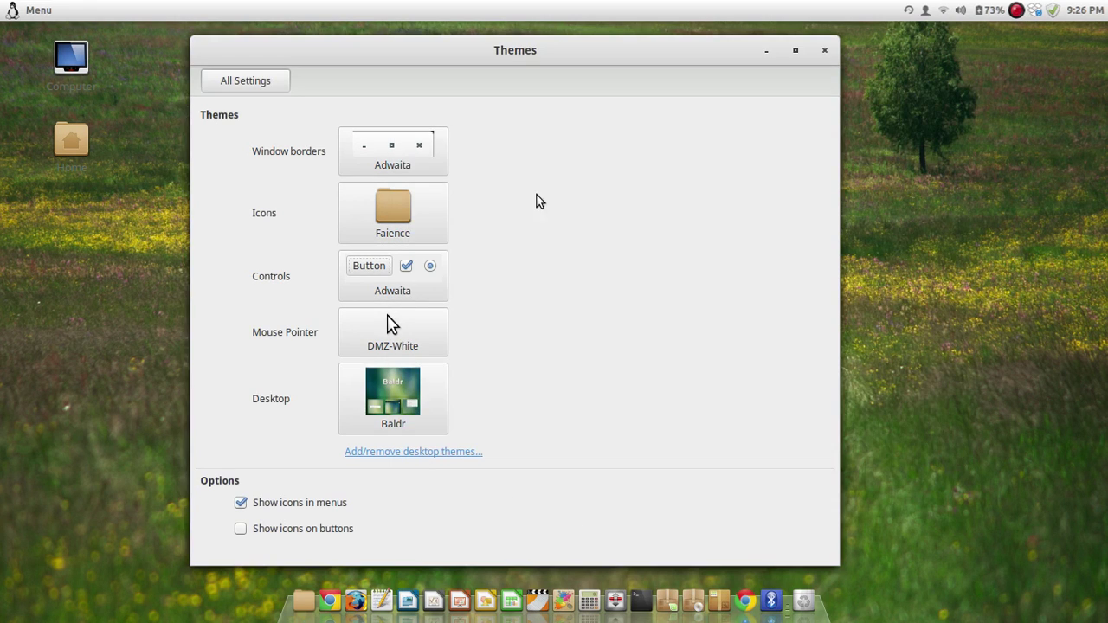
Look through the available window border styles and the list of installed desktop themes without applying any
left_click(402, 161)
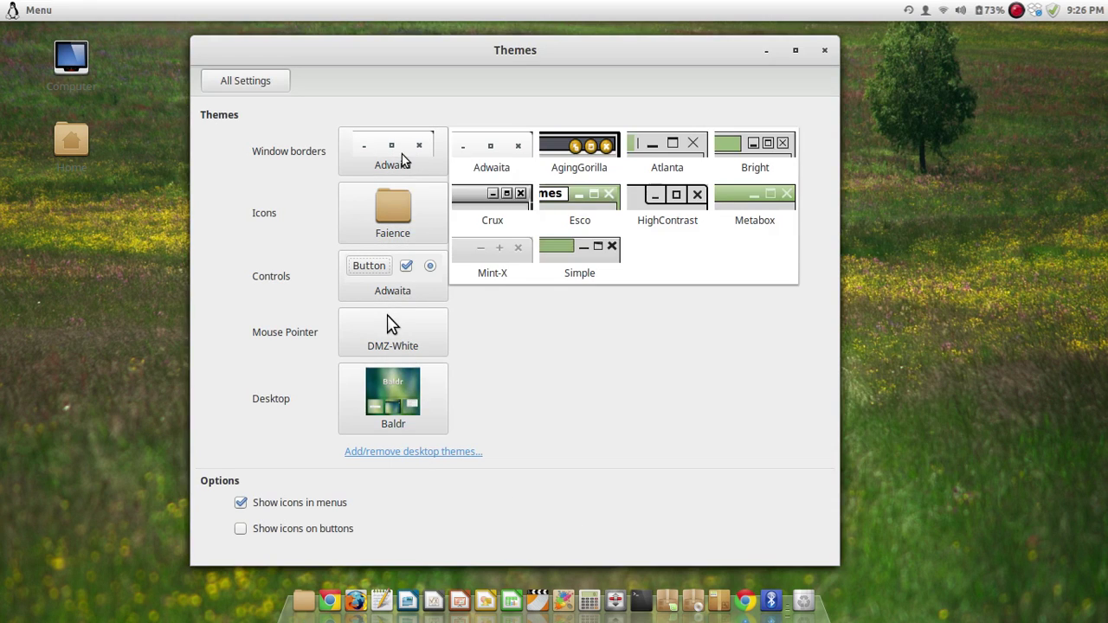
left_click(676, 388)
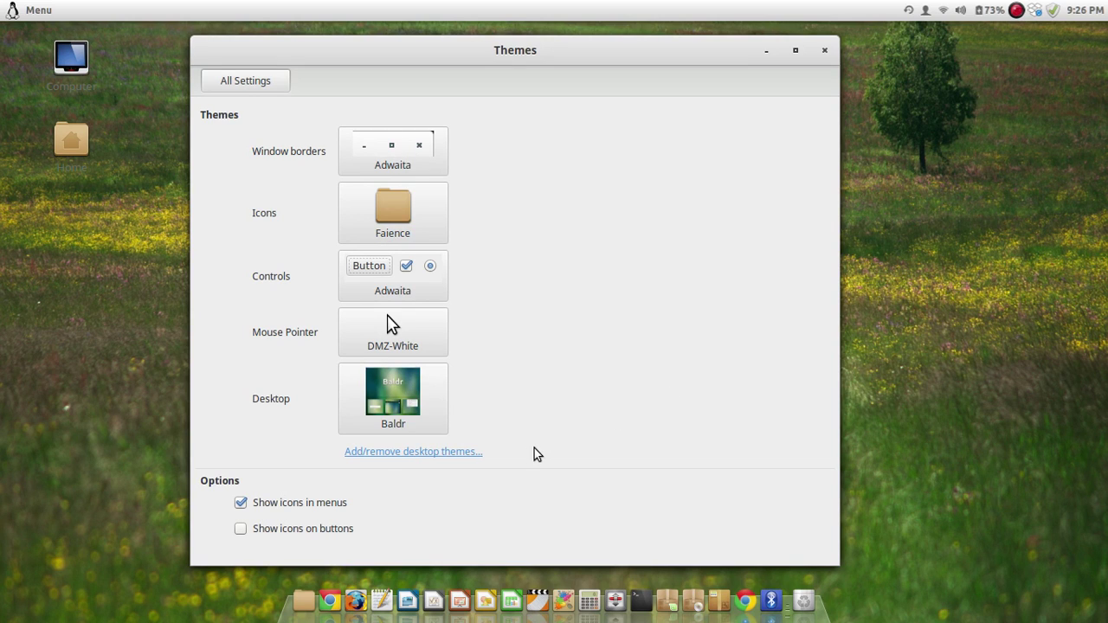
left_click(461, 458)
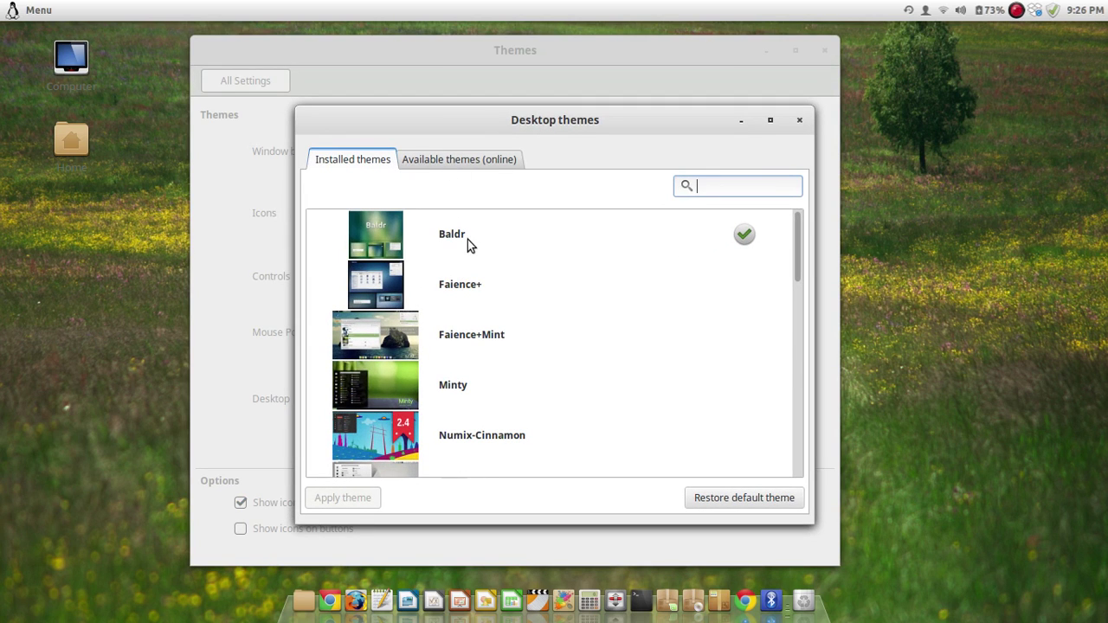
scroll(457, 307, "down", 10)
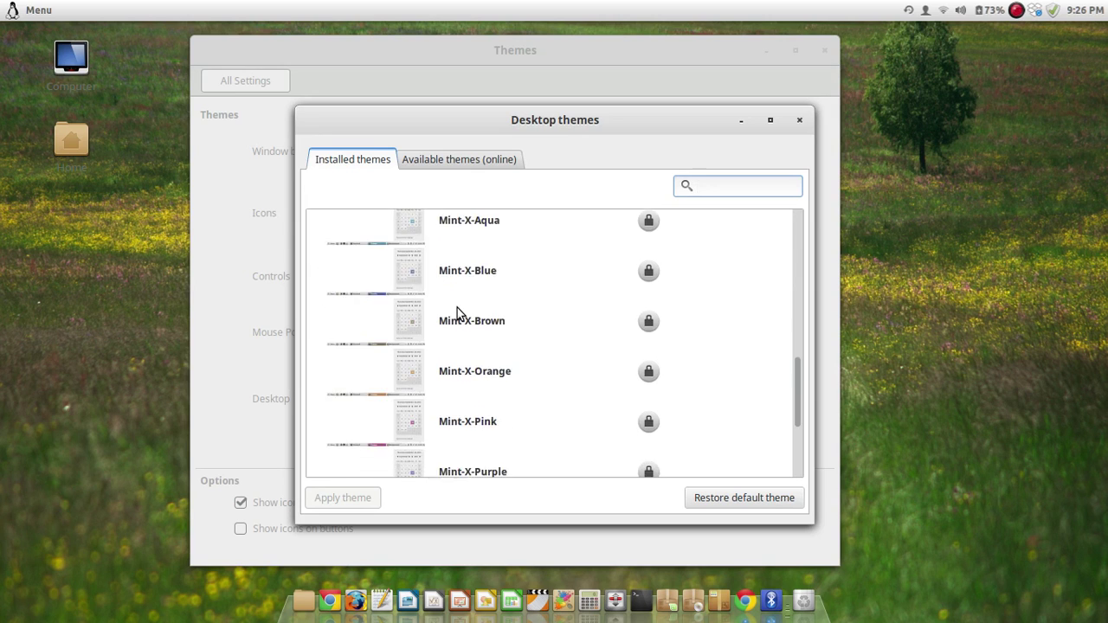
scroll(457, 310, "up", 6)
scroll(457, 310, "up", 5)
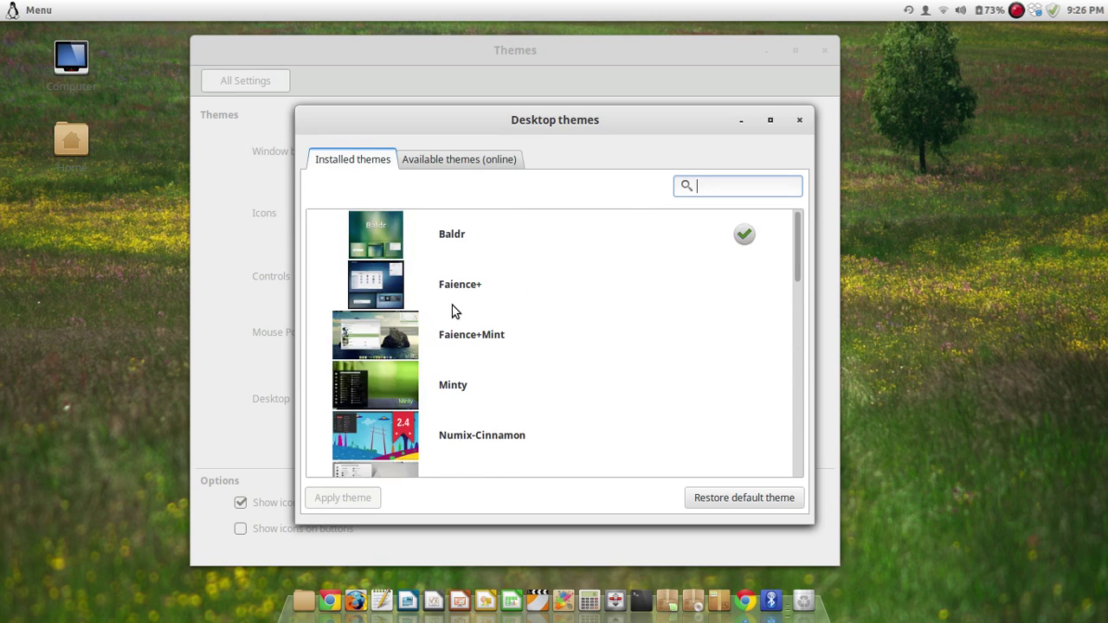
Look through the desktop themes available online without installing any, then close the theme windows
left_click(458, 163)
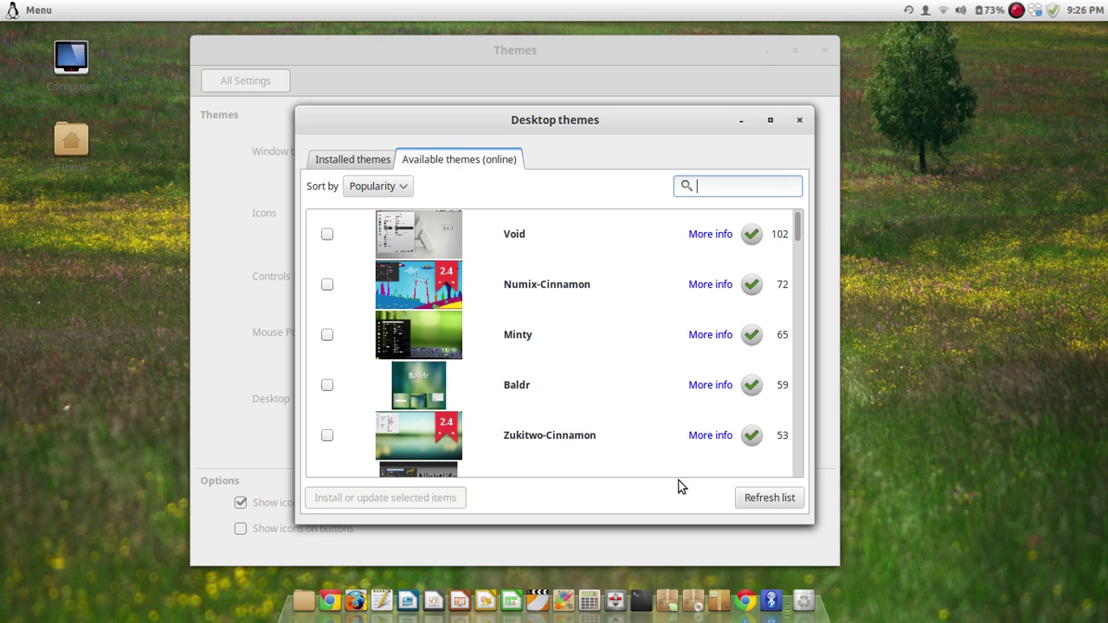
scroll(573, 233, "down", 7)
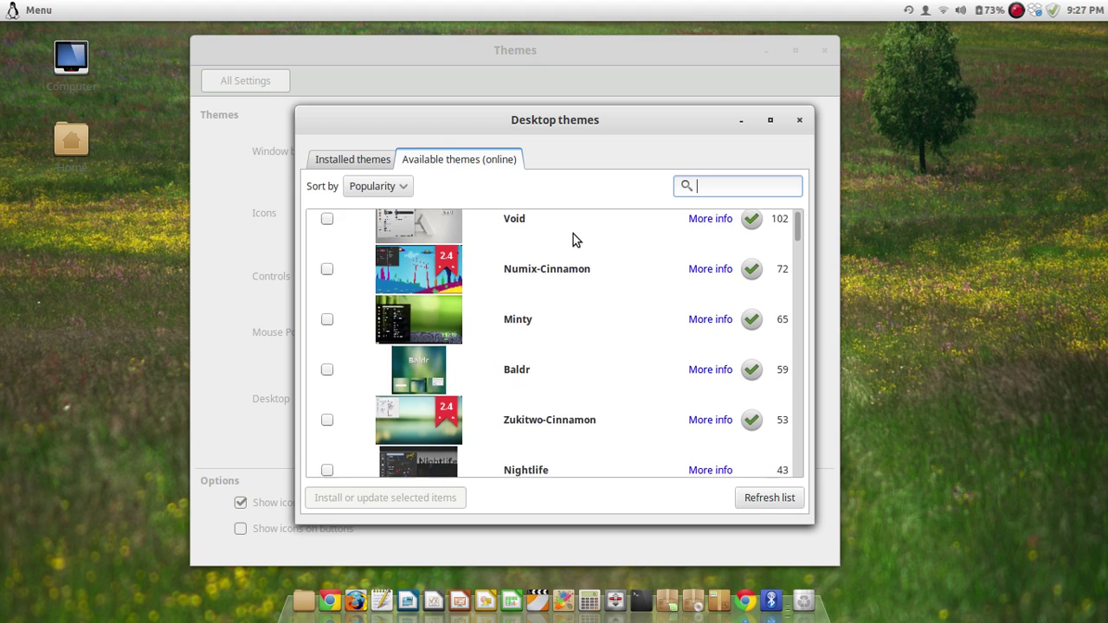
scroll(573, 234, "up", 7)
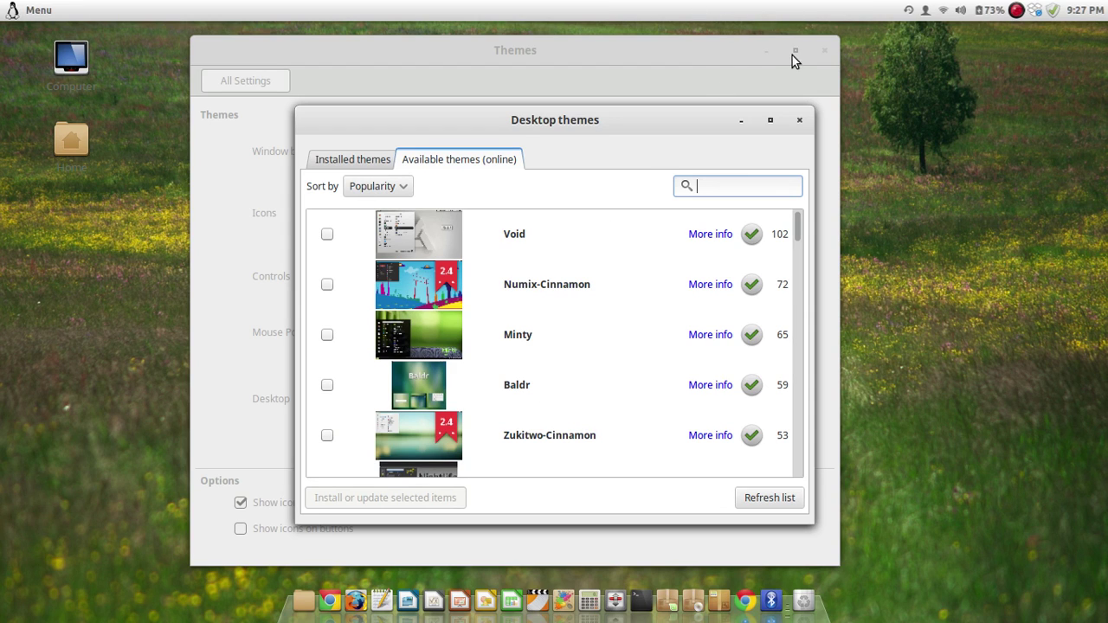
left_click(799, 119)
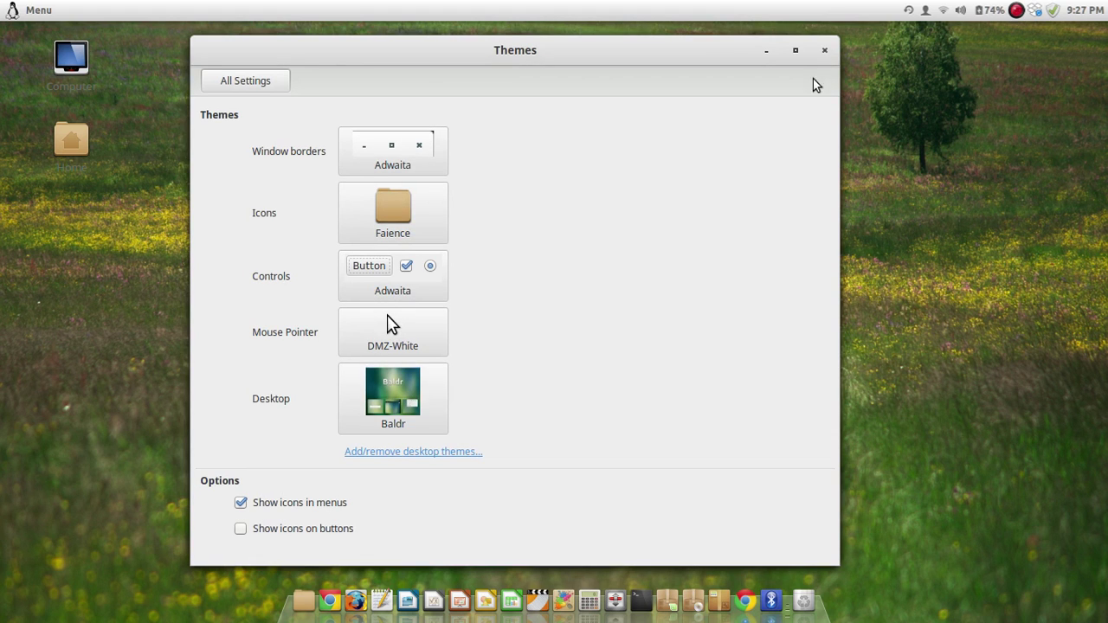
left_click(825, 52)
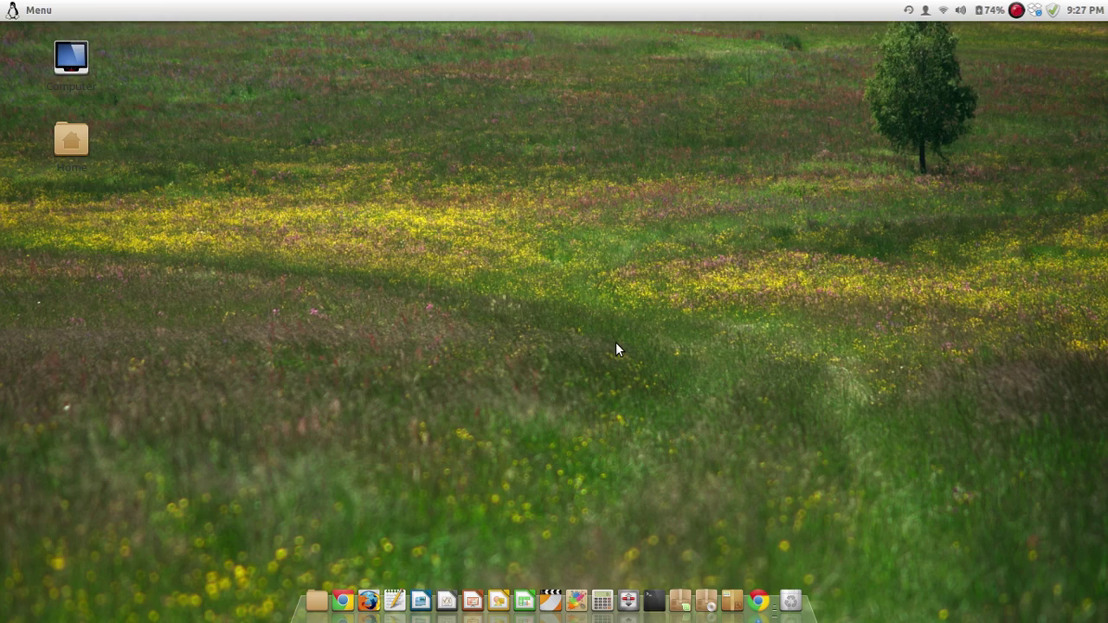
Open the Home folder and view all open windows side by side in the window overview
key("alt+Tab")
key("alt+Tab")
left_click(317, 598)
key("ctrl+alt+Down")
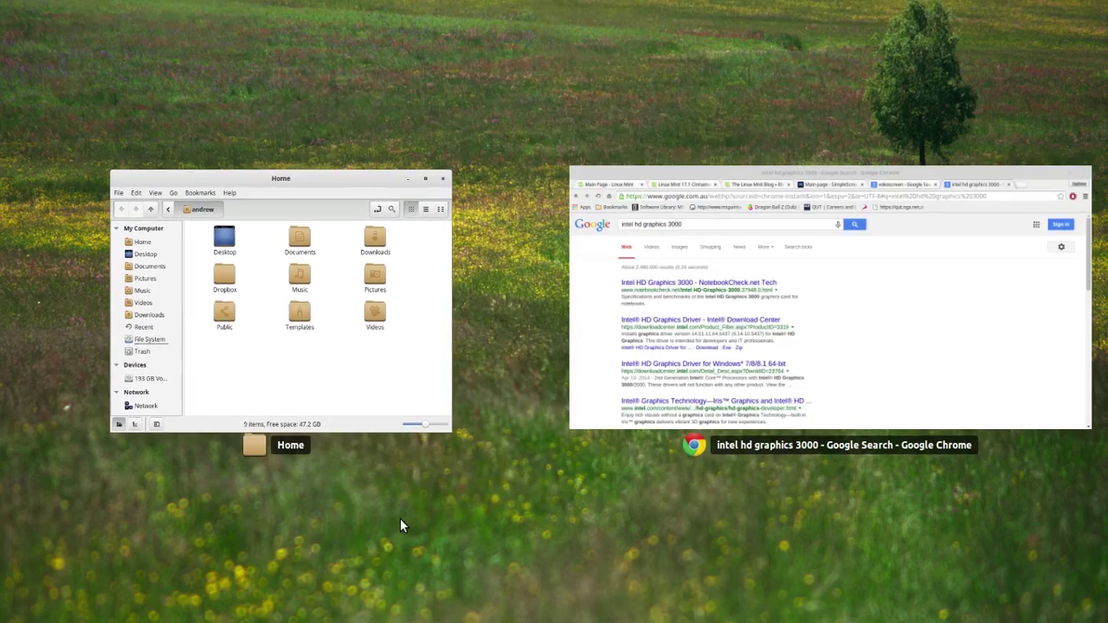
key("Escape")
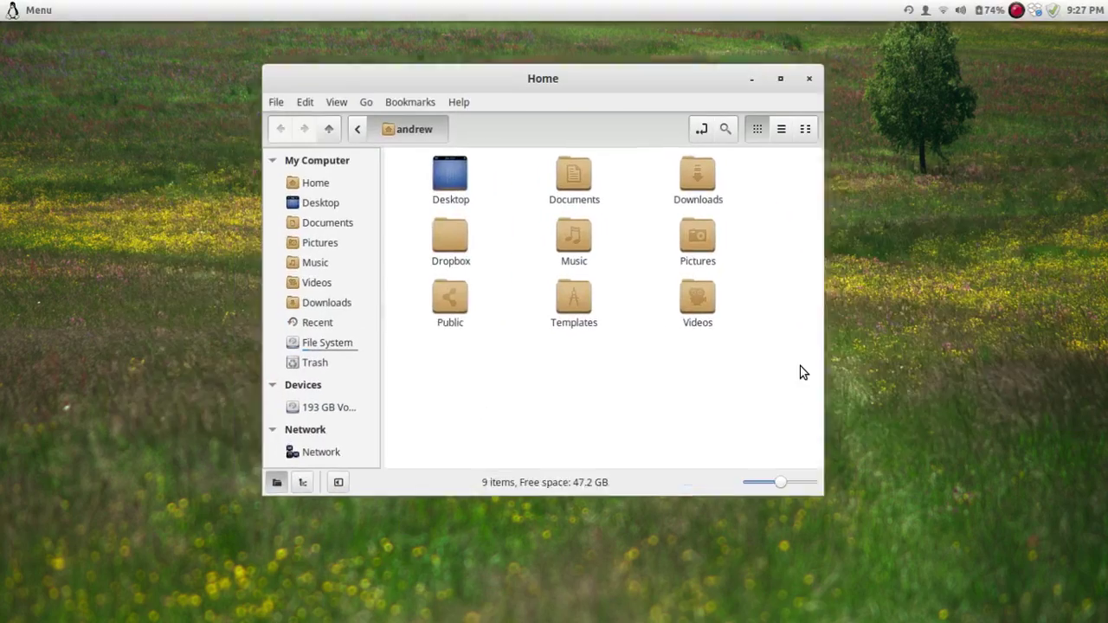
Add Workspace 3 and Workspace 4 in the workspace overview and remove both again
key("ctrl+alt+Up")
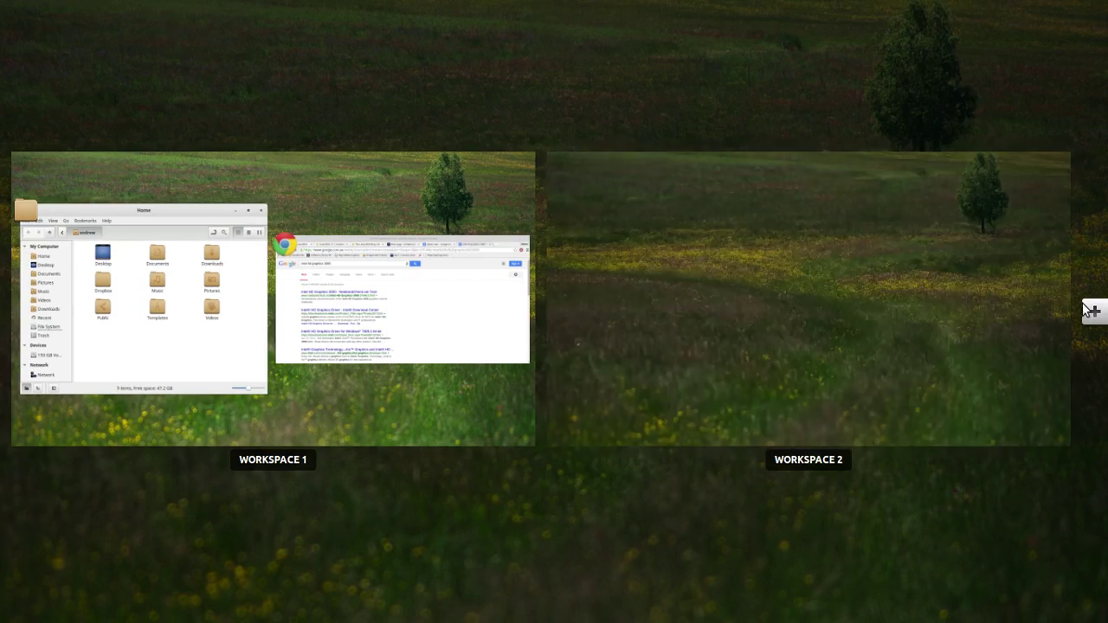
left_click(1094, 311)
left_click(1098, 313)
mouse_move(975, 321)
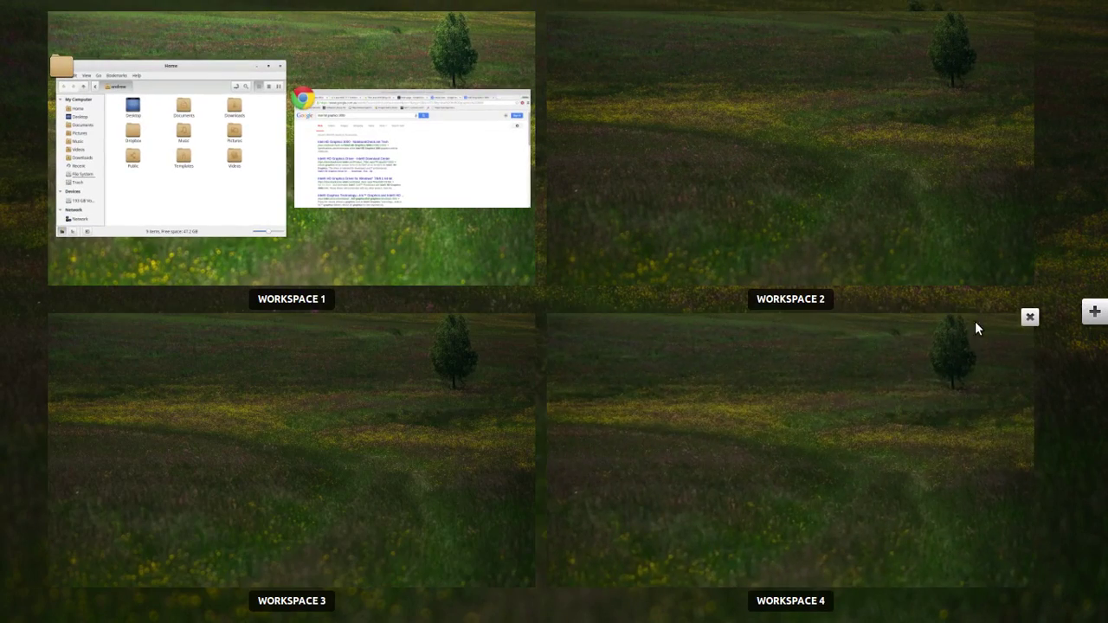
left_click(1030, 319)
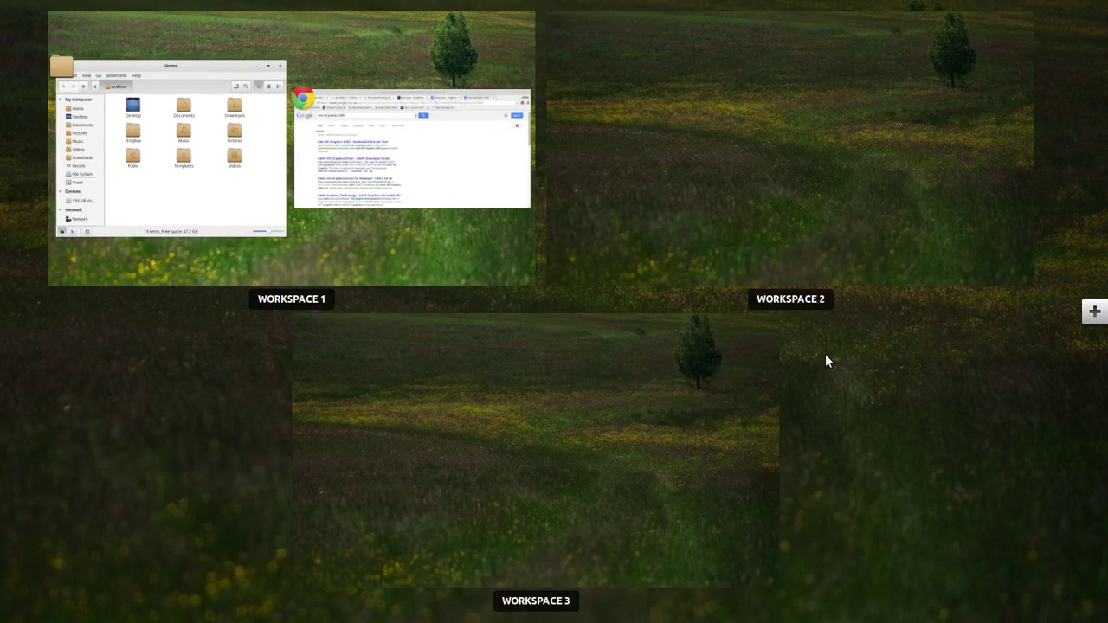
mouse_move(766, 355)
left_click(775, 318)
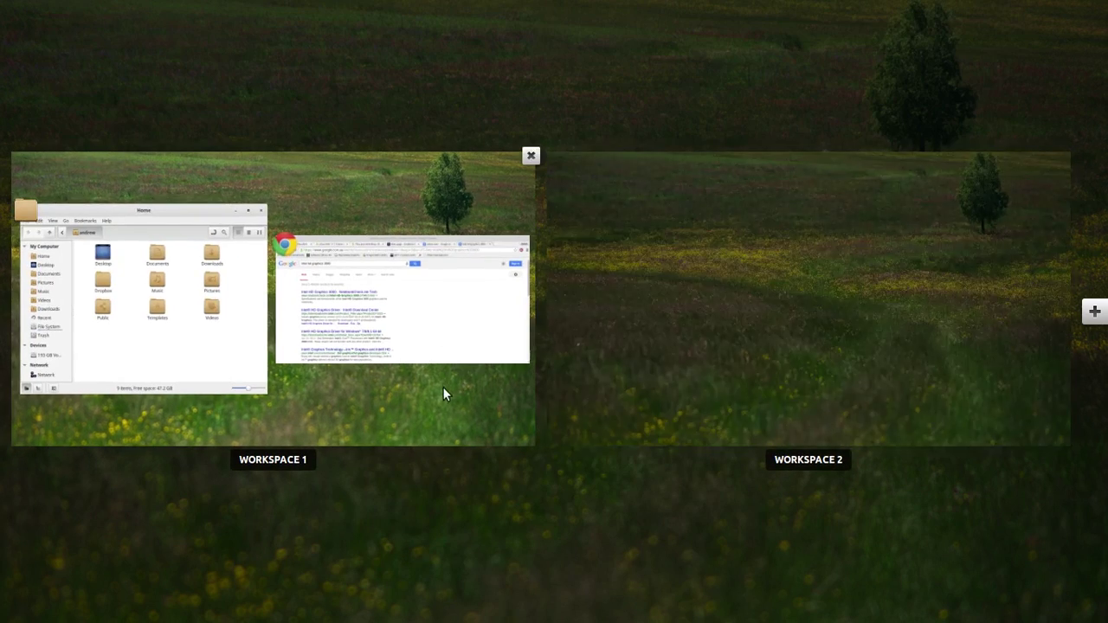
Move the Chrome window from Workspace 1 to Workspace 2 in the workspace overview and back again
mouse_move(789, 420)
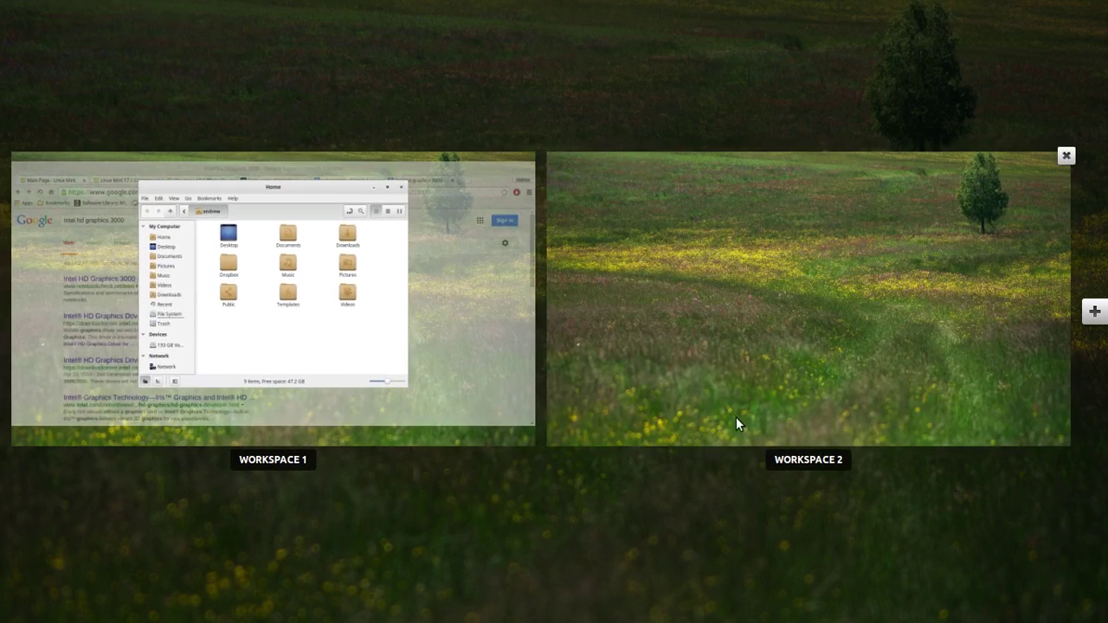
mouse_move(525, 371)
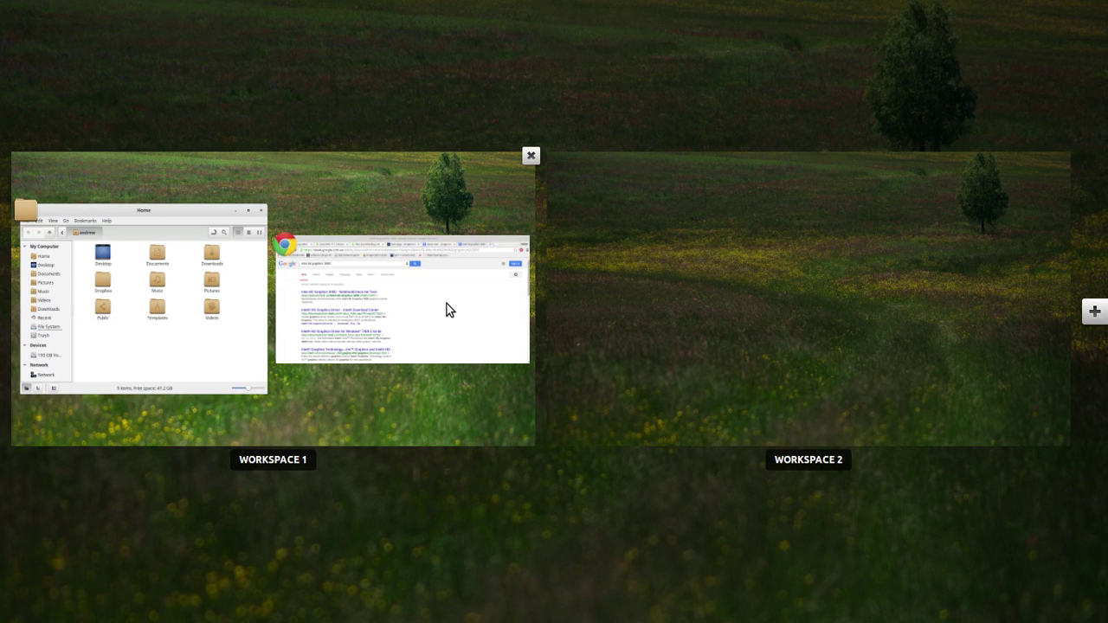
left_click_drag(448, 303, 776, 268)
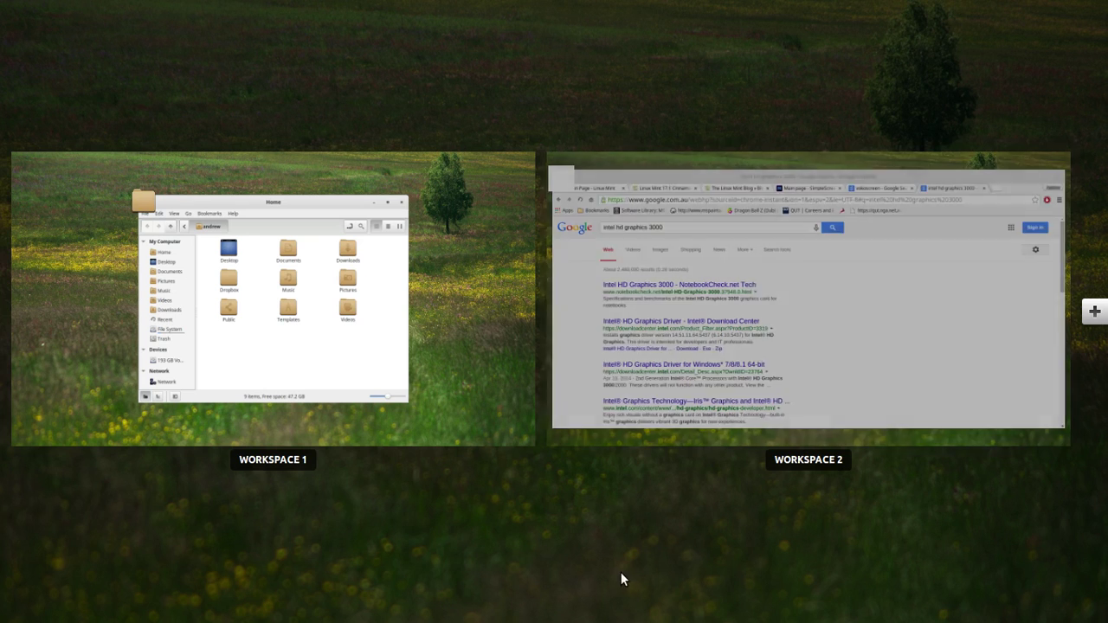
left_click_drag(811, 366, 458, 367)
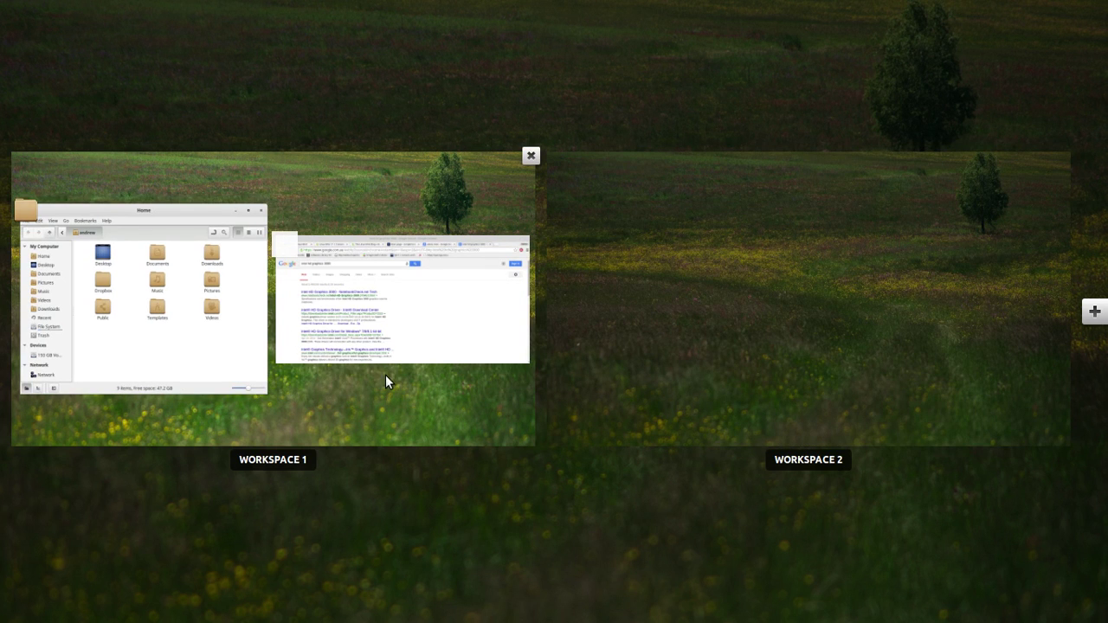
Close the Home window in the workspace overview and switch to the Chrome window on Workspace 1
left_click_drag(164, 309, 571, 557)
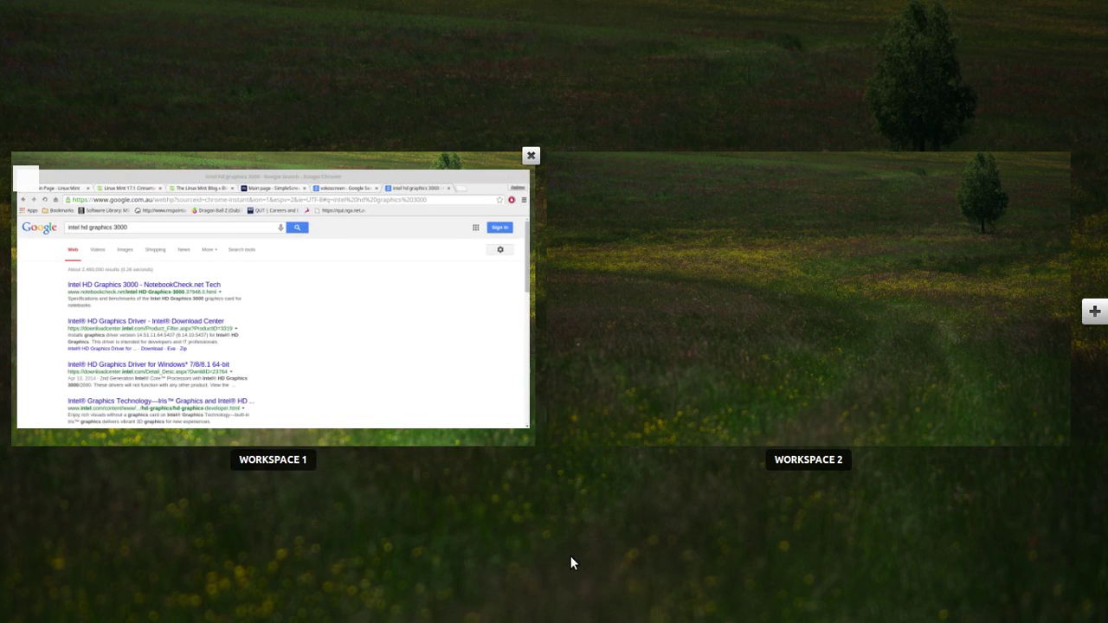
left_click(484, 364)
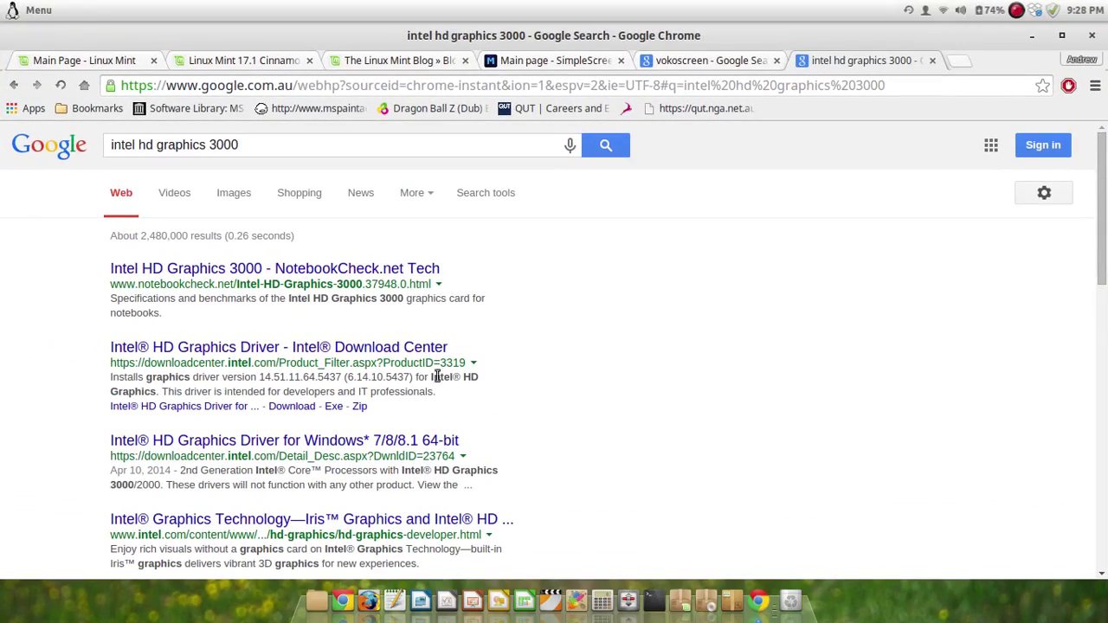
Open the Home folder again, close it from the window overview, and switch back to Chrome
left_click(317, 600)
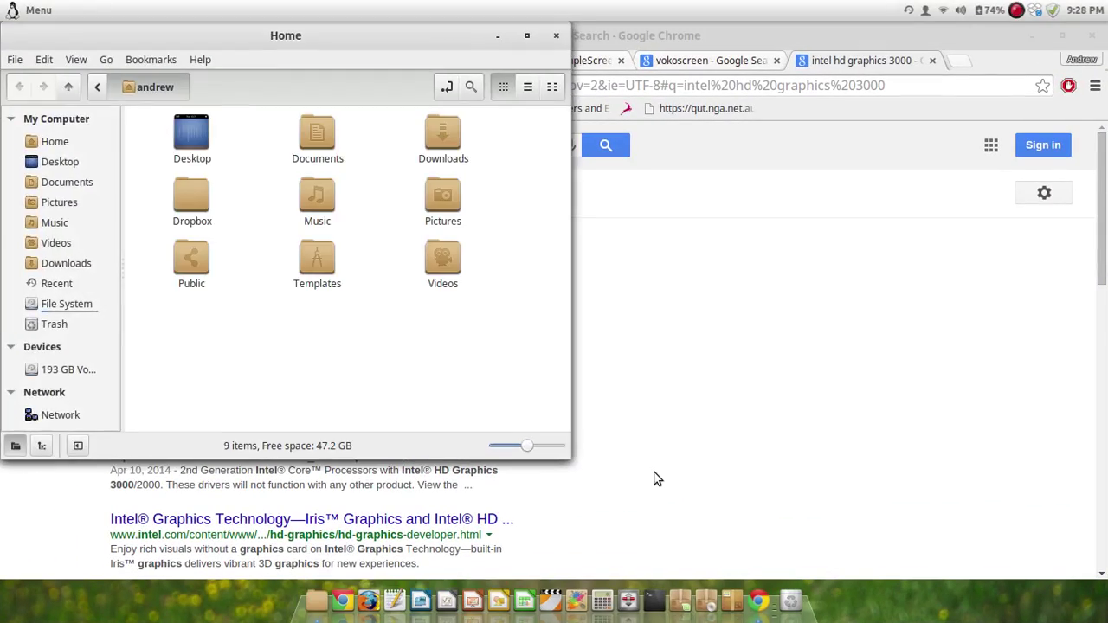
key("ctrl+alt+Down")
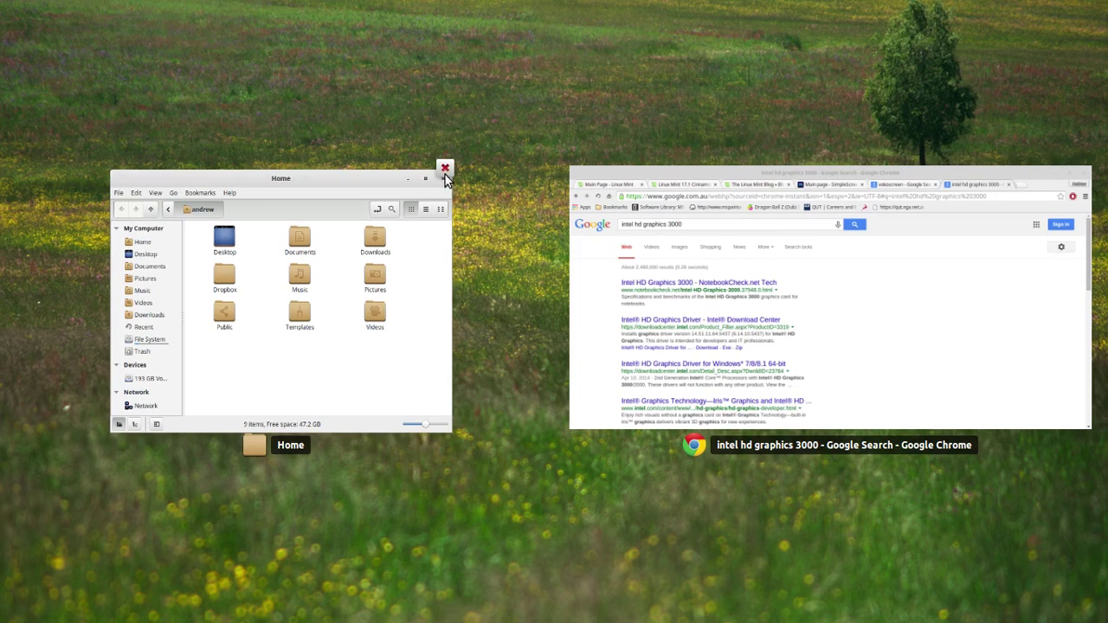
left_click(445, 169)
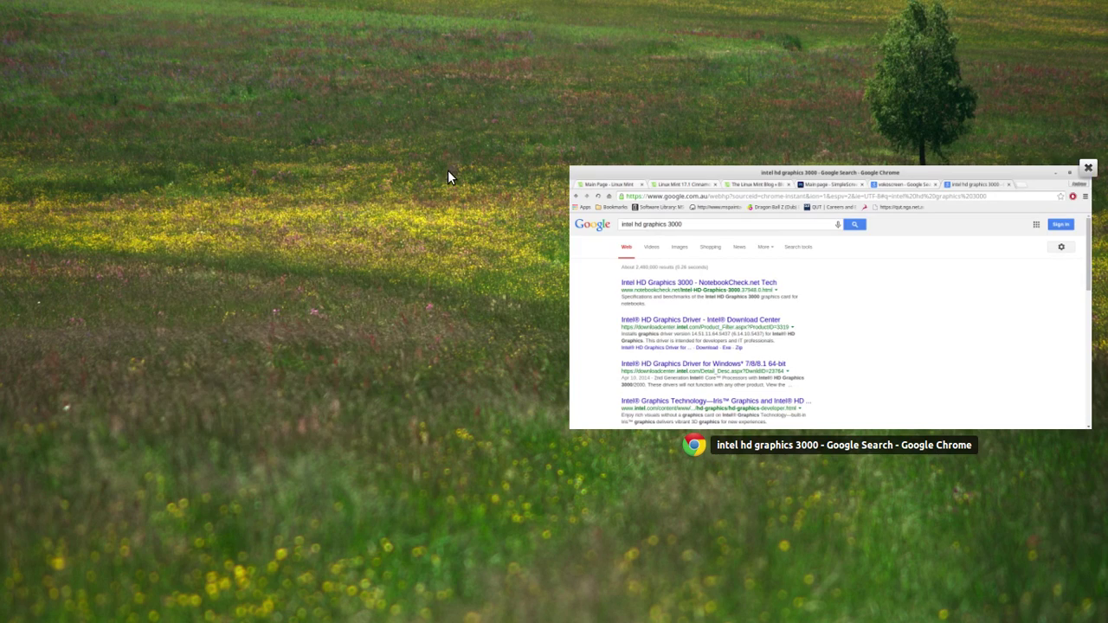
left_click(852, 317)
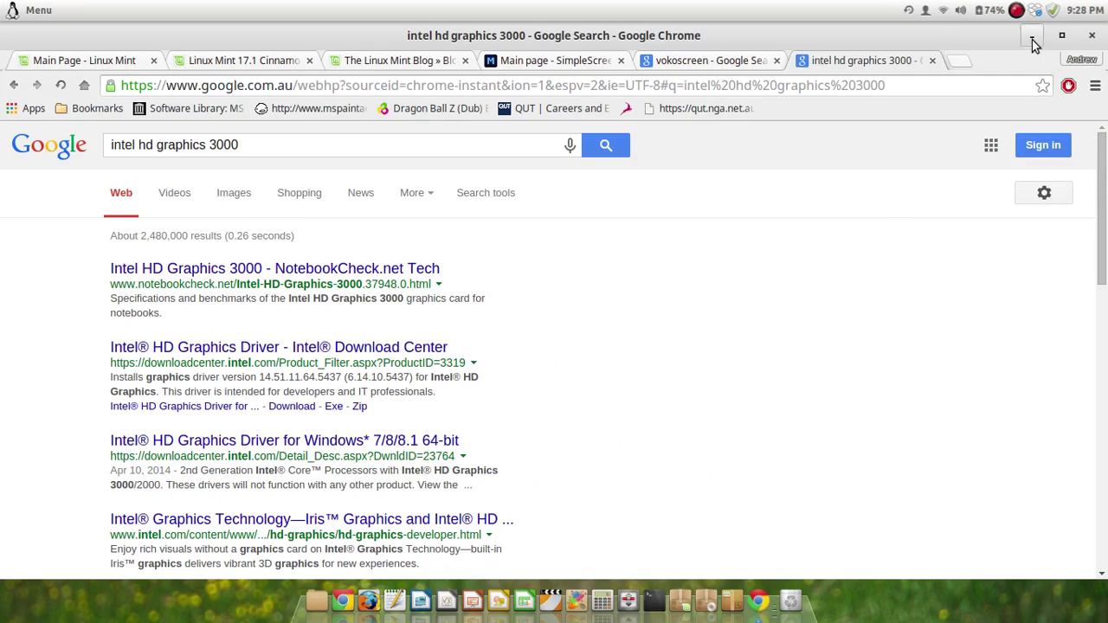
Minimize the Chrome window and open the applications menu
left_click(1033, 38)
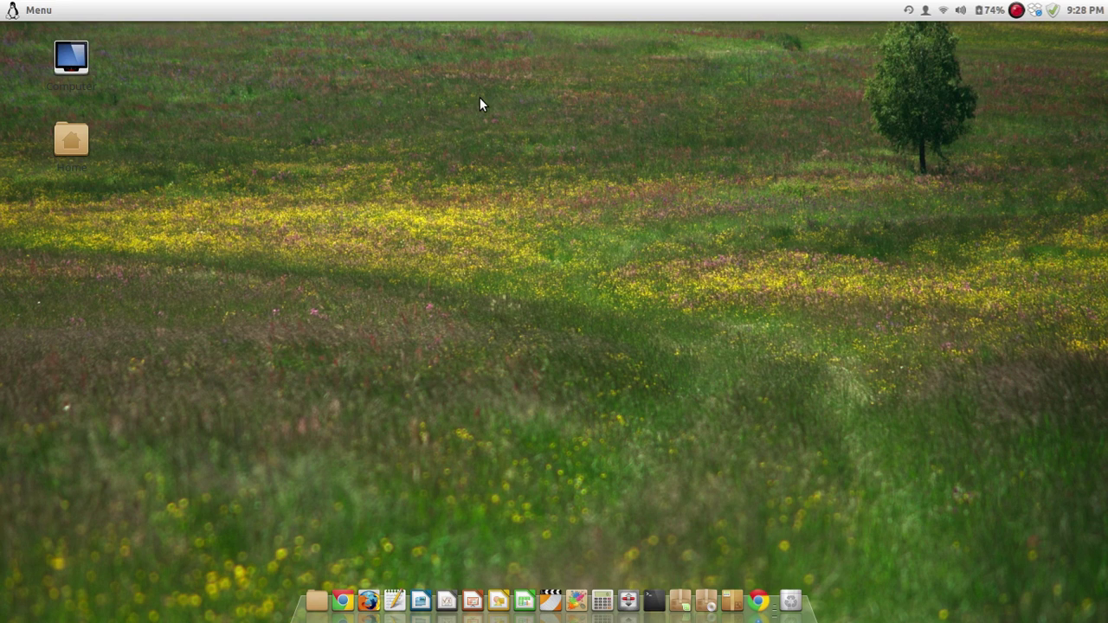
left_click(13, 11)
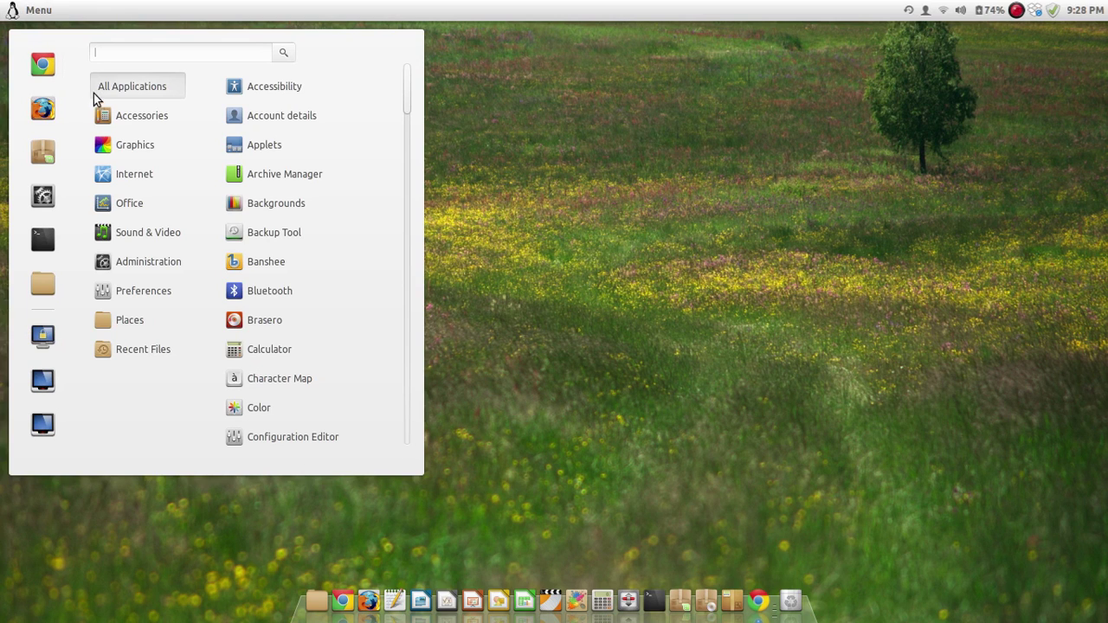
Launch GIMP Image Editor from the Graphics applications, move its toolbox off the main window's edge, and quit GIMP
mouse_move(128, 162)
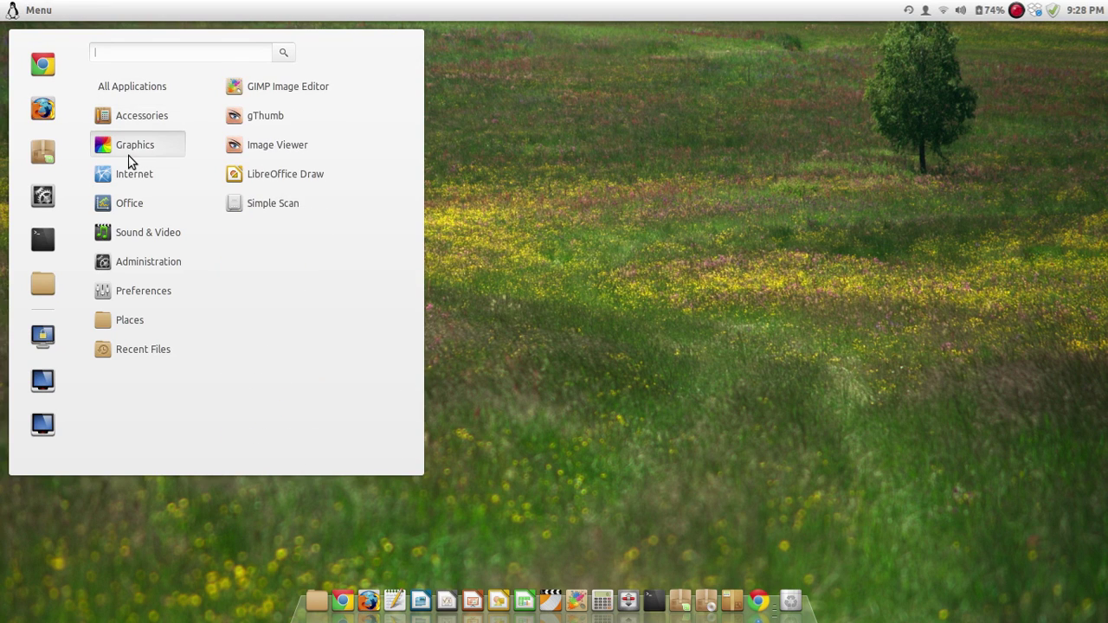
left_click(291, 90)
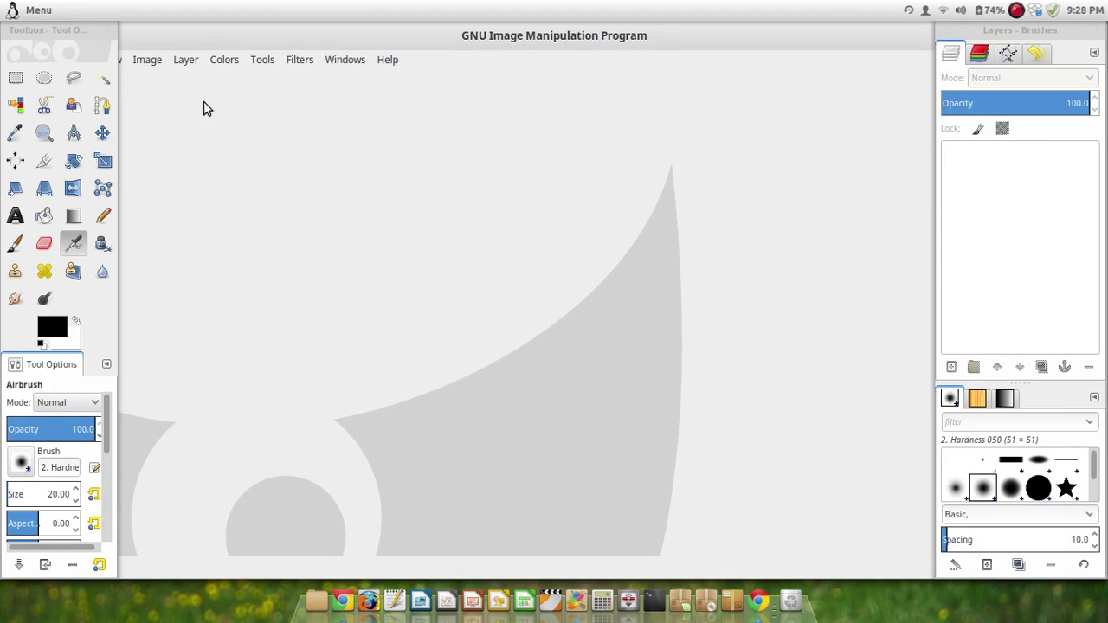
left_click_drag(52, 35, 98, 132)
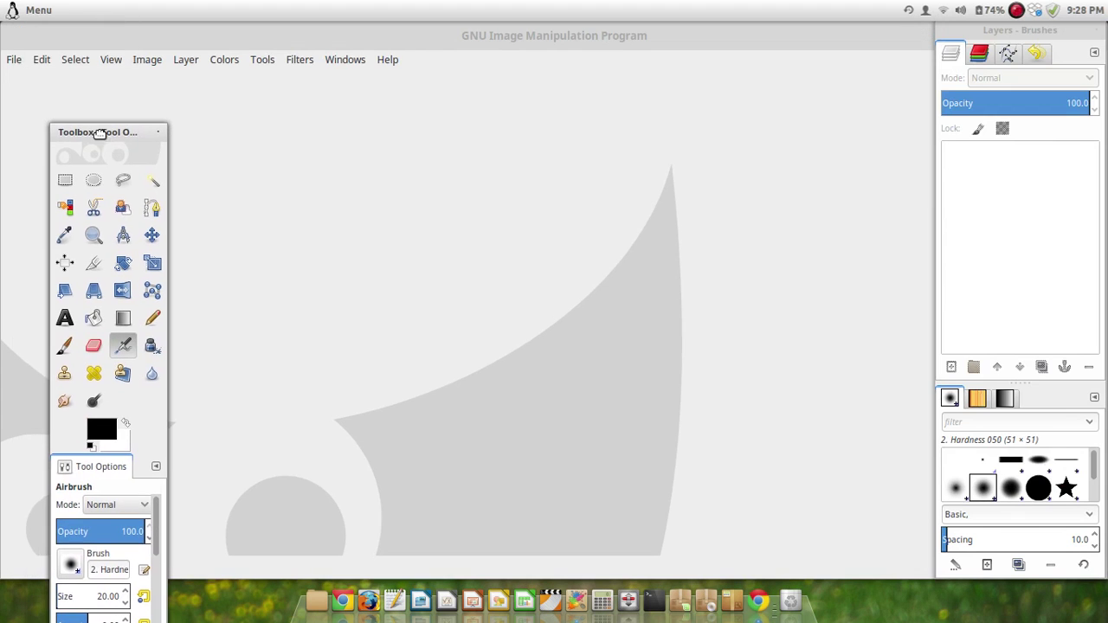
left_click(15, 60)
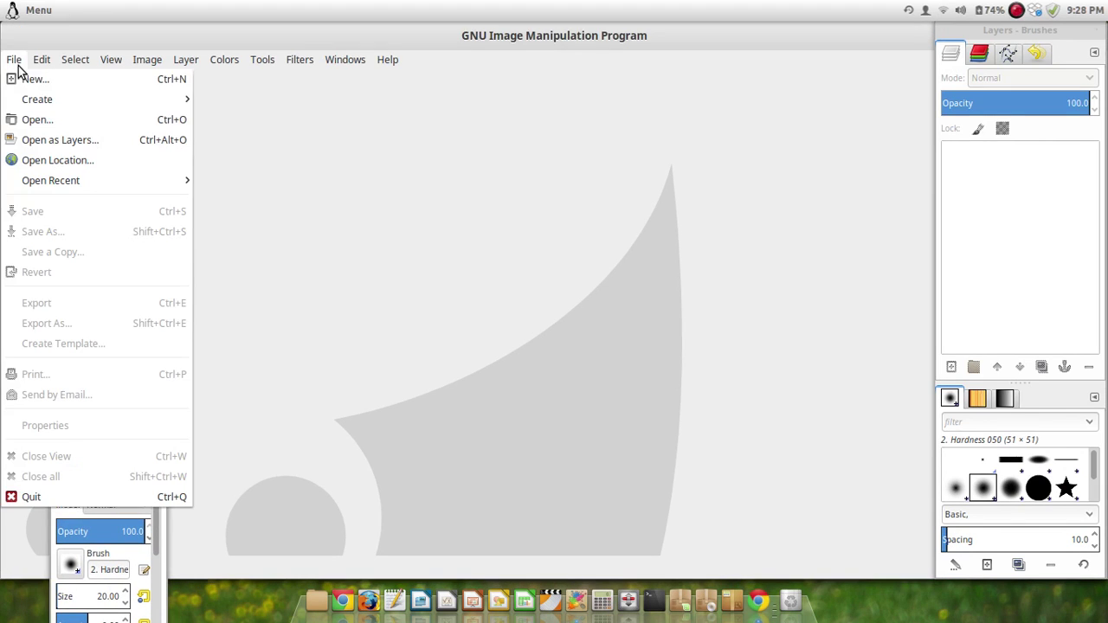
left_click(62, 499)
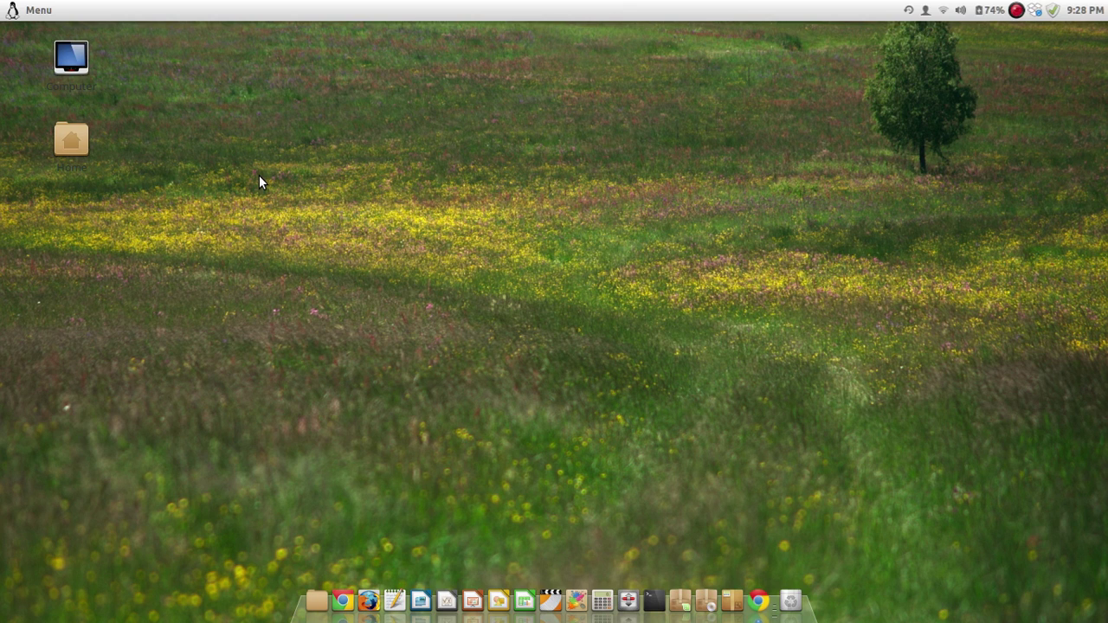
Browse the Office, Internet, Sound & Video and Administration categories of the applications menu
left_click(10, 10)
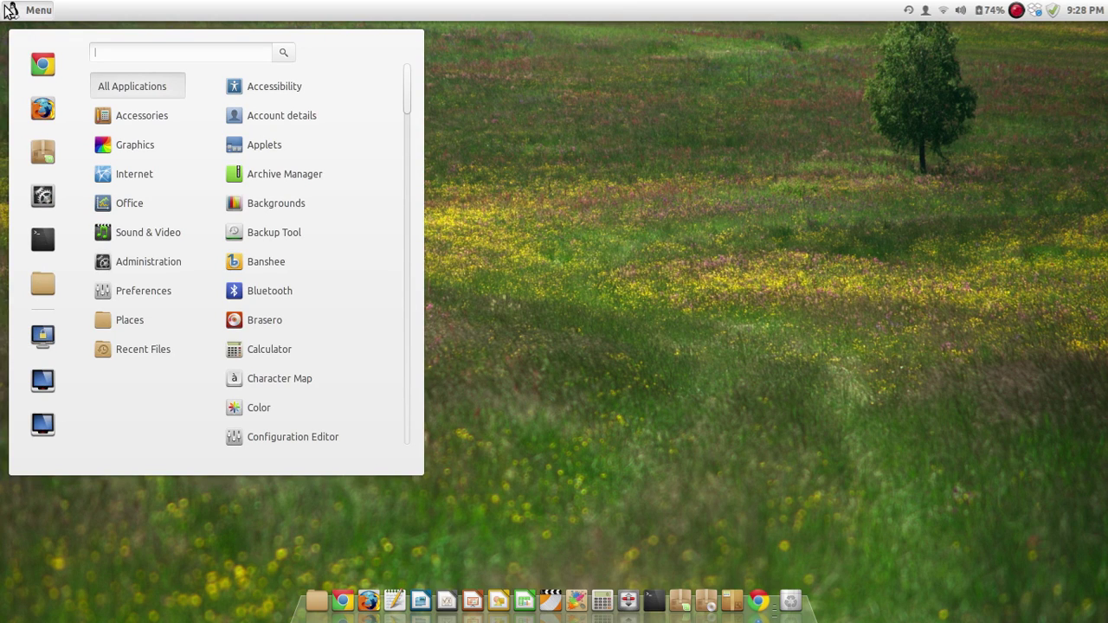
left_click(171, 204)
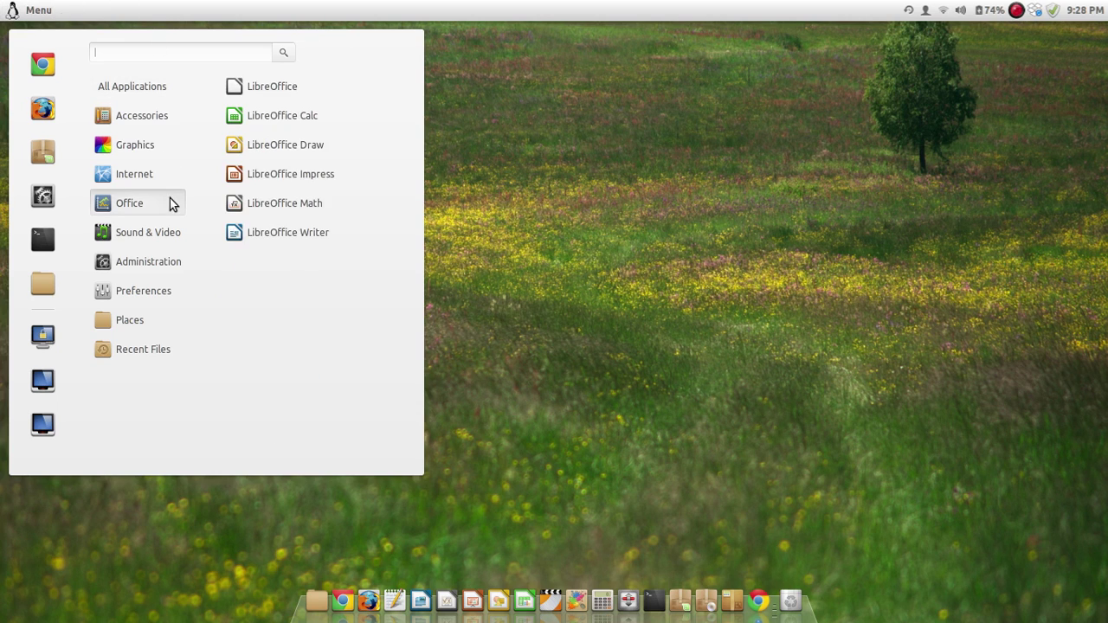
mouse_move(146, 181)
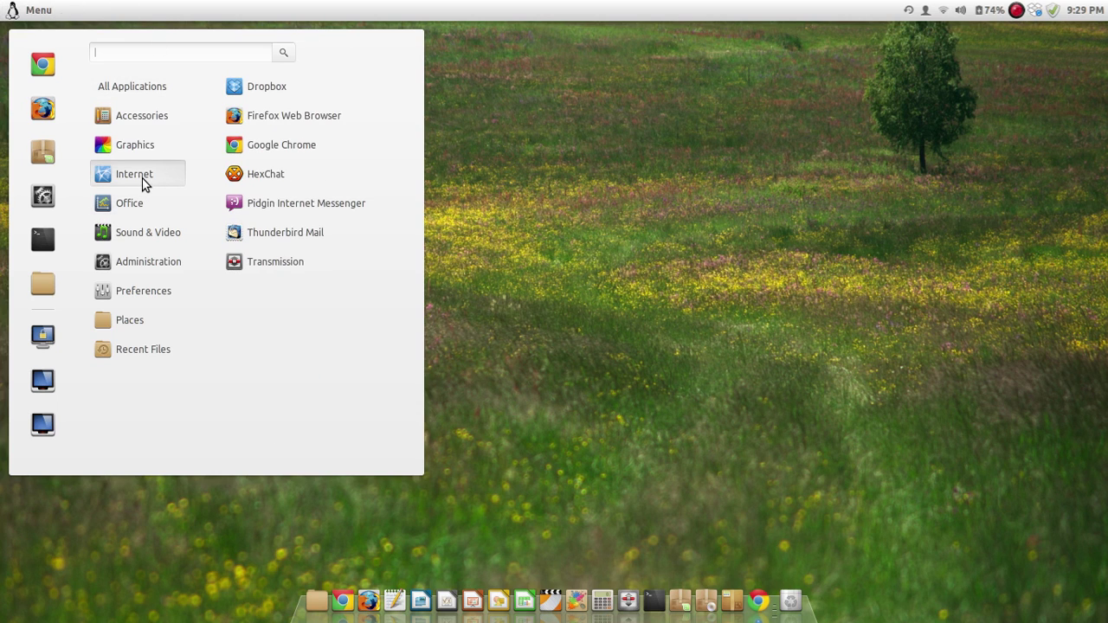
mouse_move(142, 227)
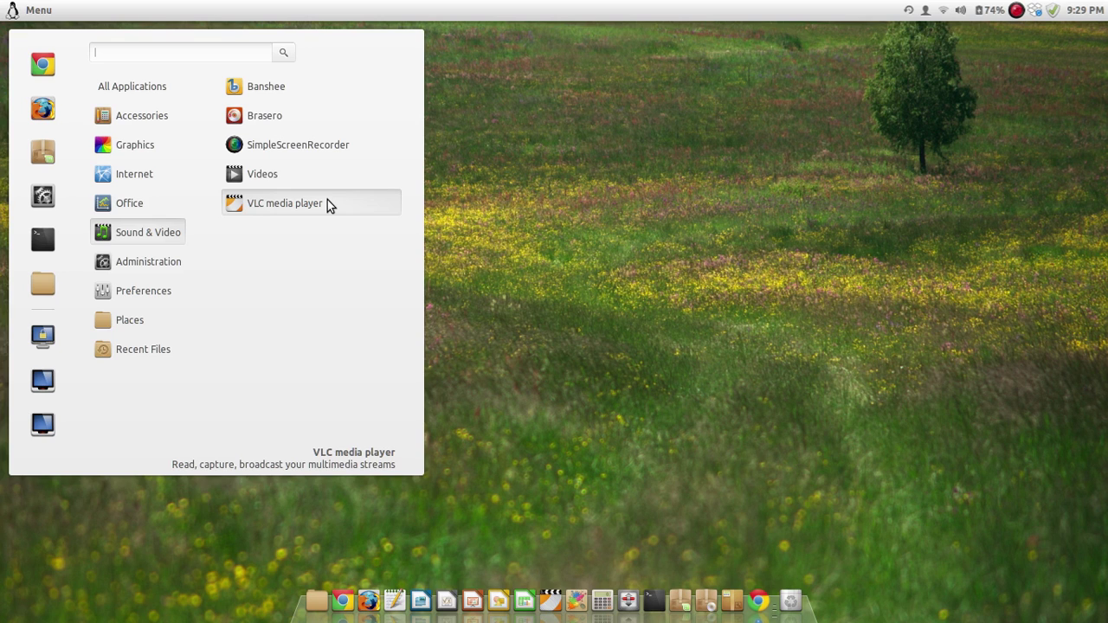
mouse_move(158, 266)
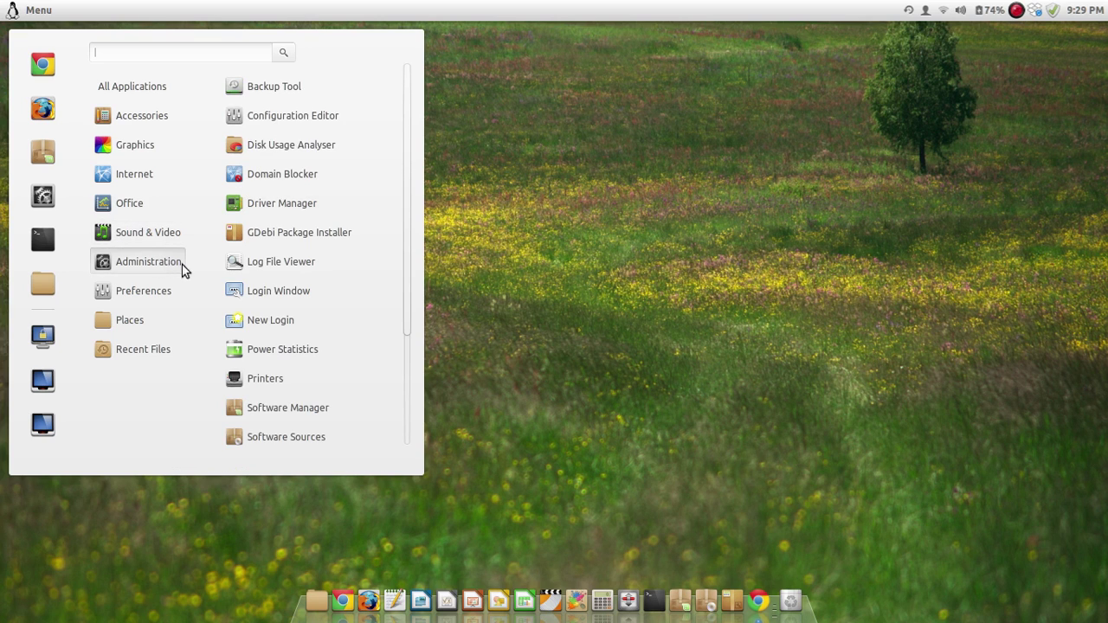
Launch Driver Manager by entering the account password, view its driver list, and close it
left_click(287, 212)
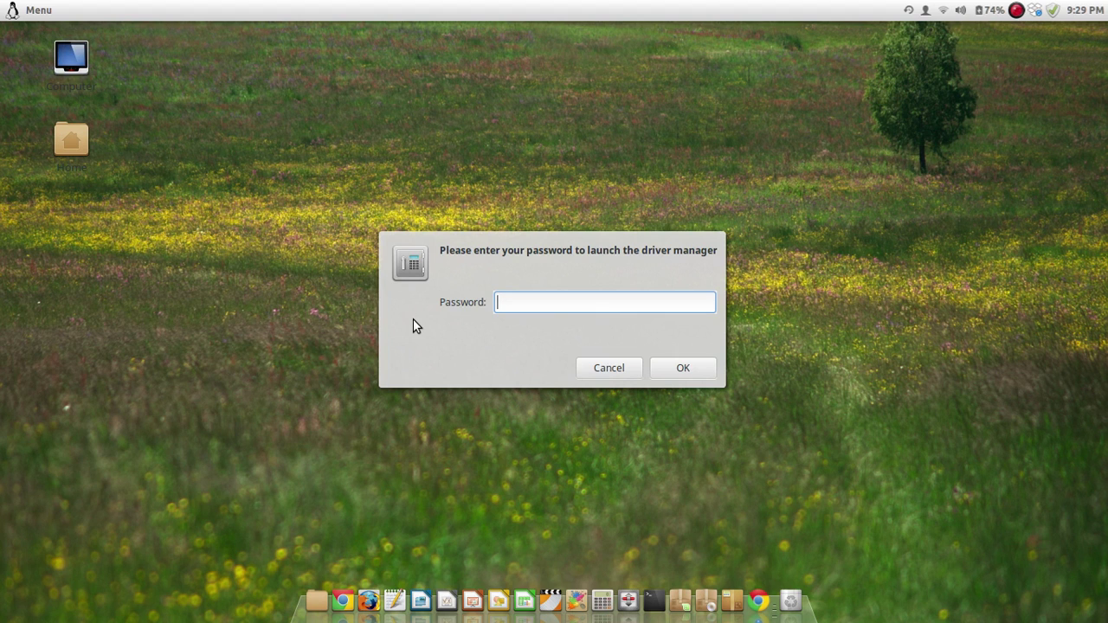
type("••••••••••••")
key("Return")
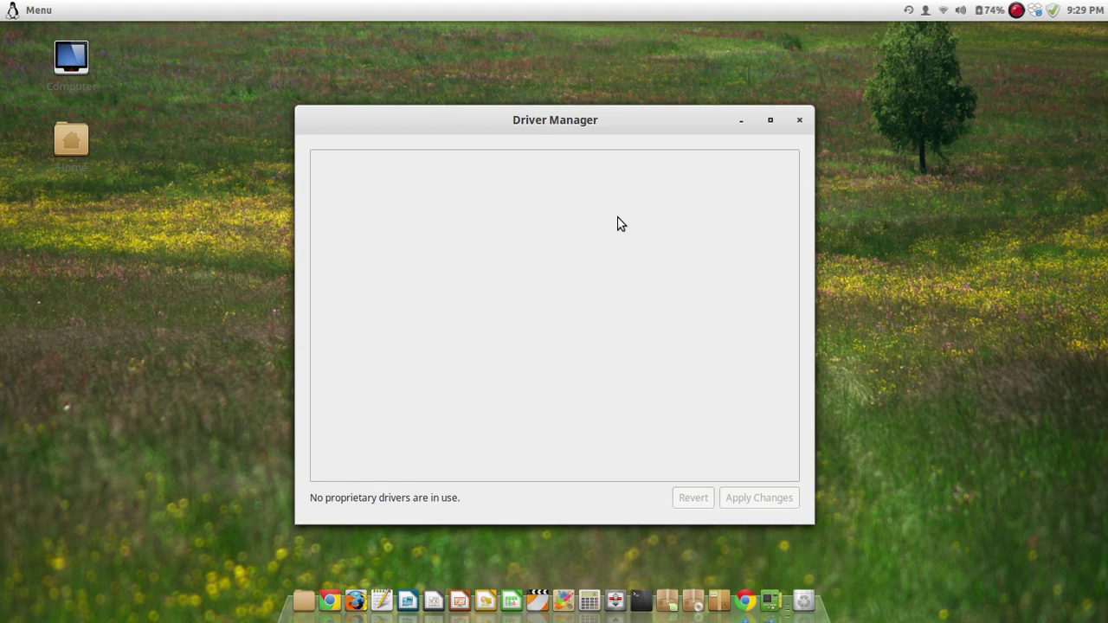
left_click(799, 120)
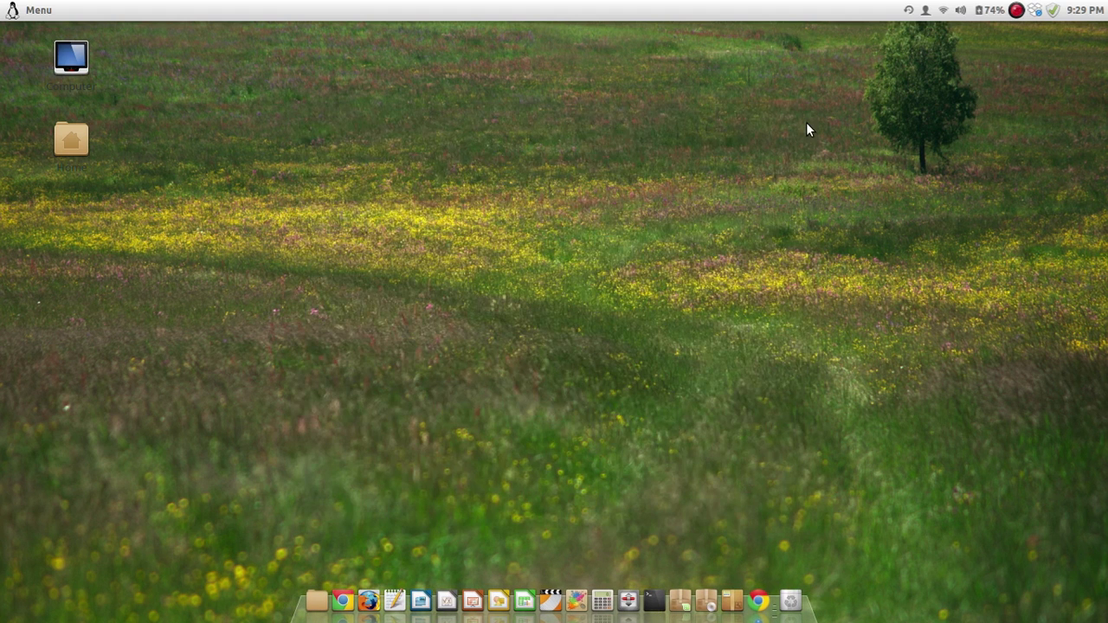
Open the Transmission torrent client from the dock and close it again
left_click(629, 594)
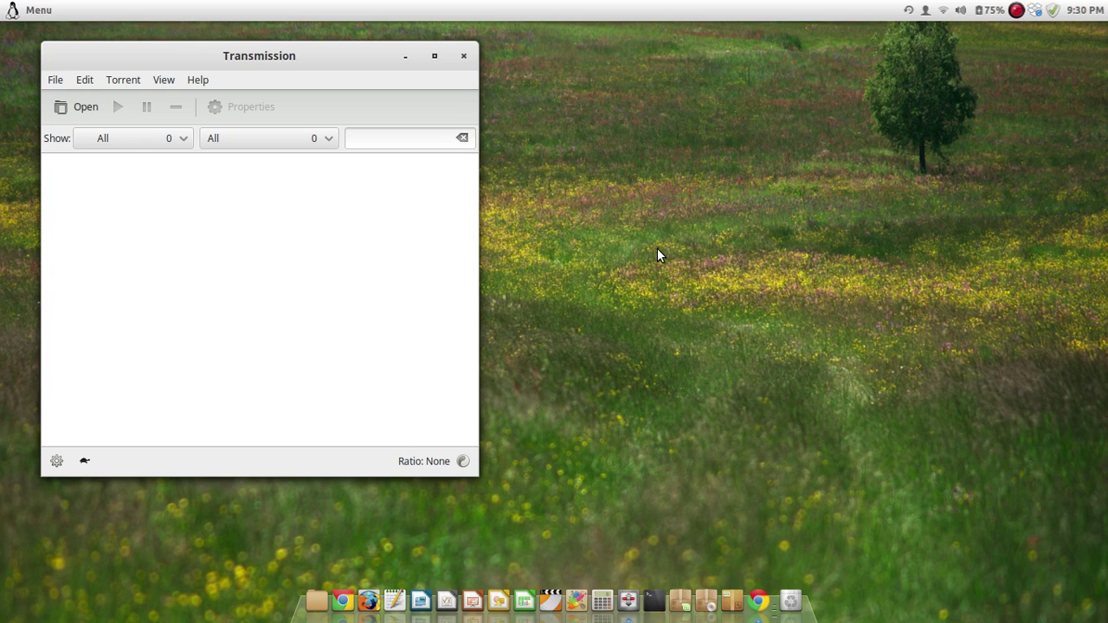
left_click(464, 55)
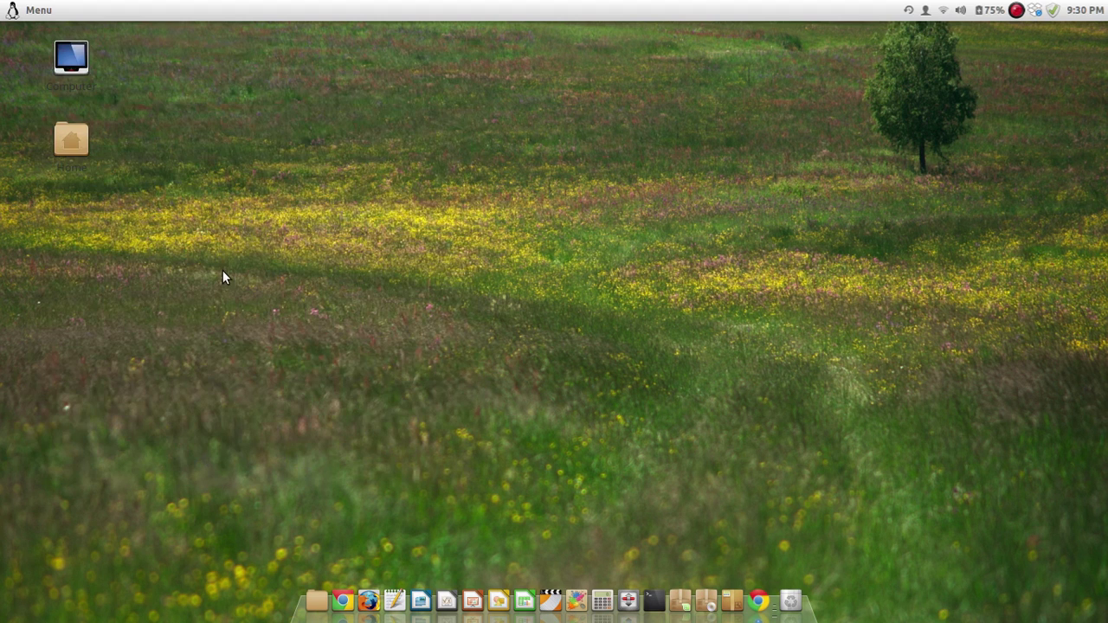
Launch Synaptic Package Manager from the dock and authenticate with the account password
left_click(735, 606)
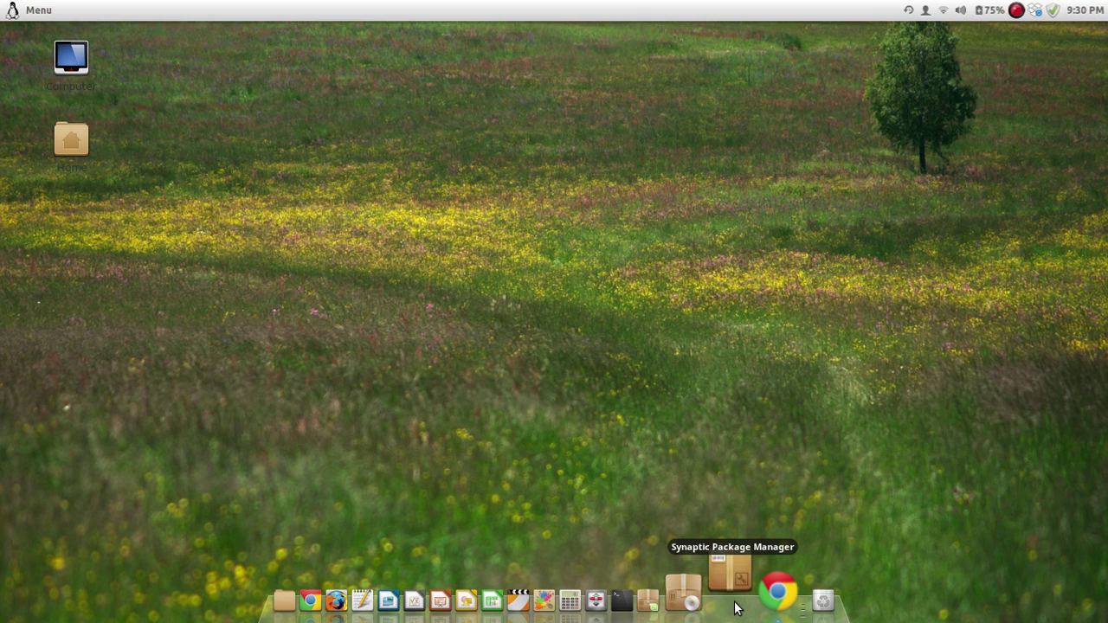
type("••••••••••")
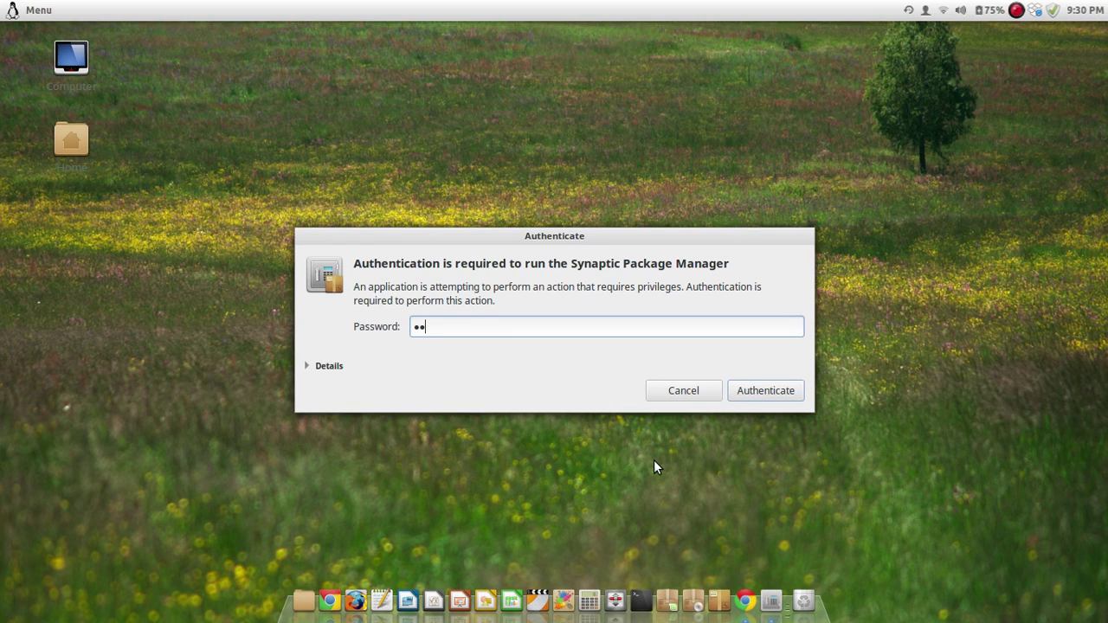
type("••")
key("Return")
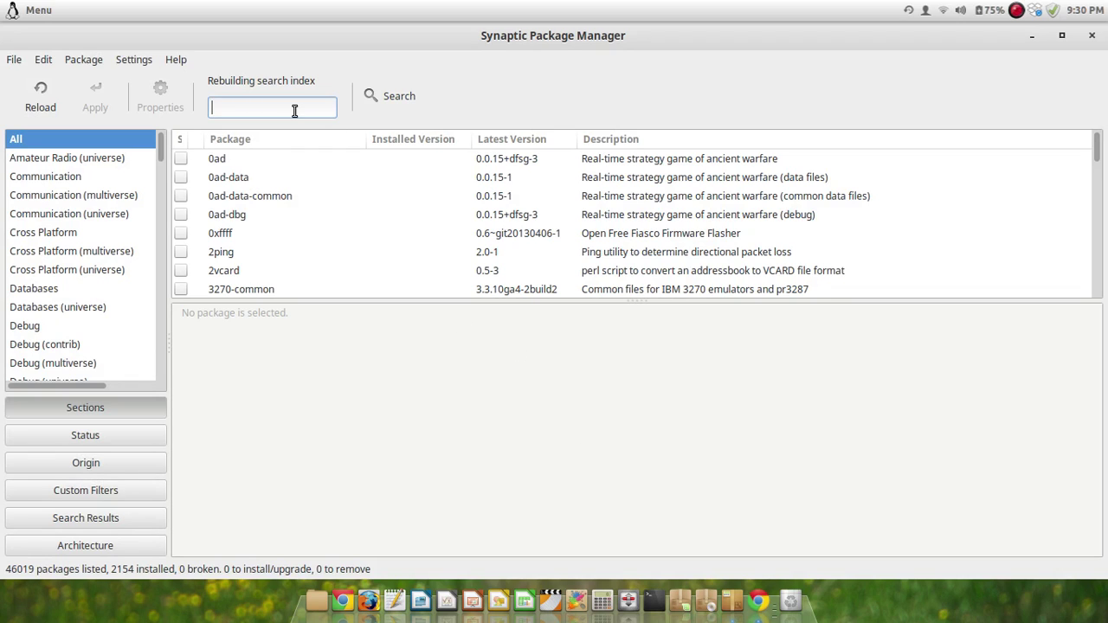
Filter the packages by "dropbox" and view the descriptions of the dropbox and nemo-dropbox packages
type("dropbox")
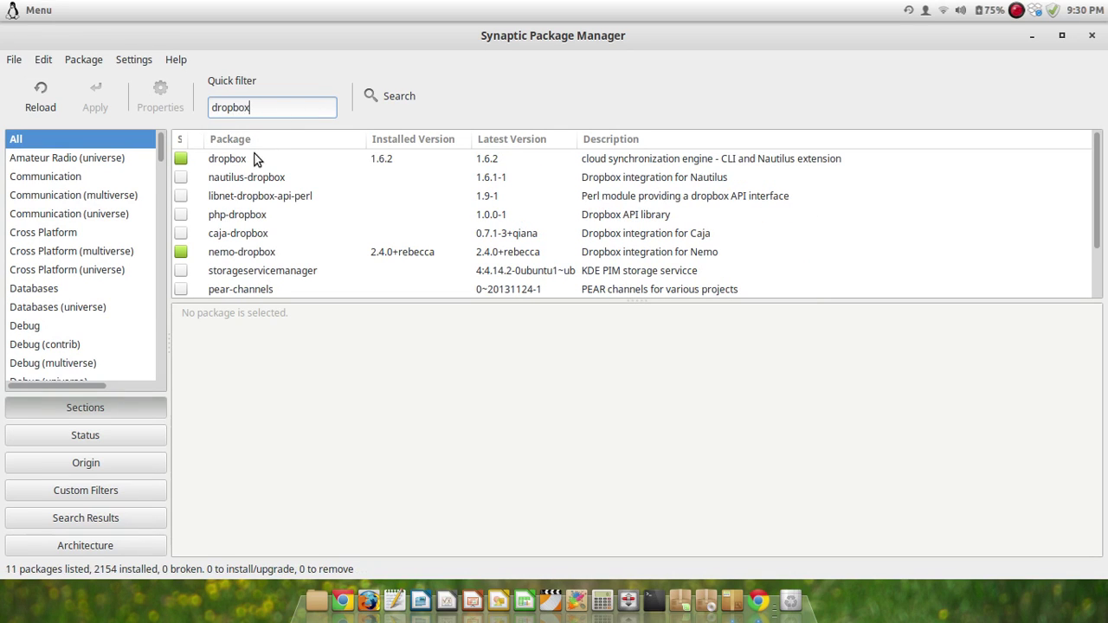
left_click(238, 160)
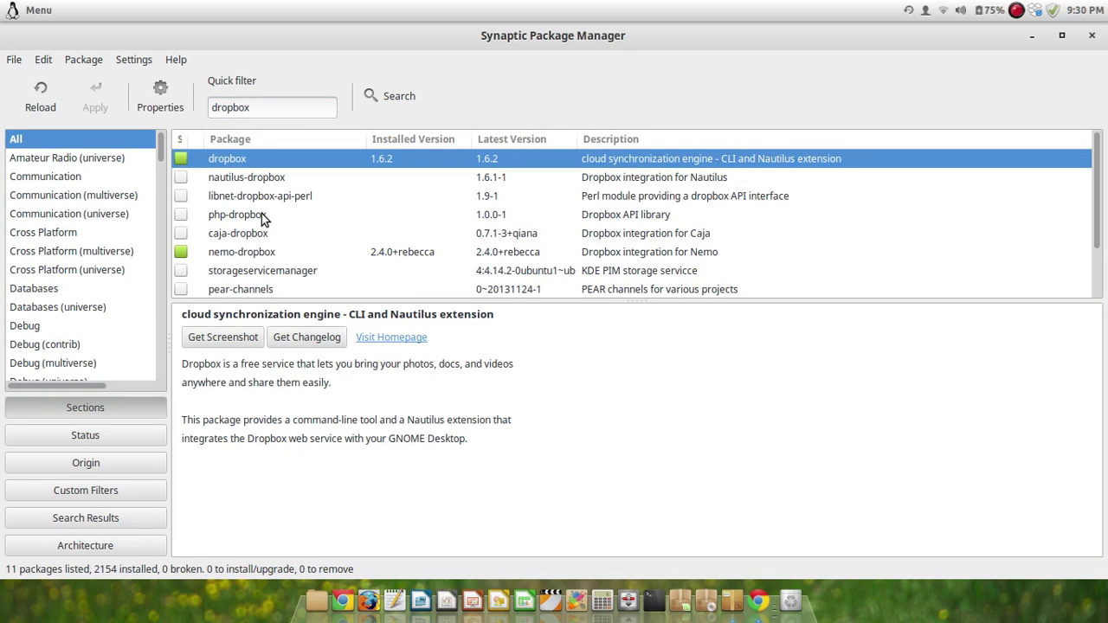
left_click(238, 253)
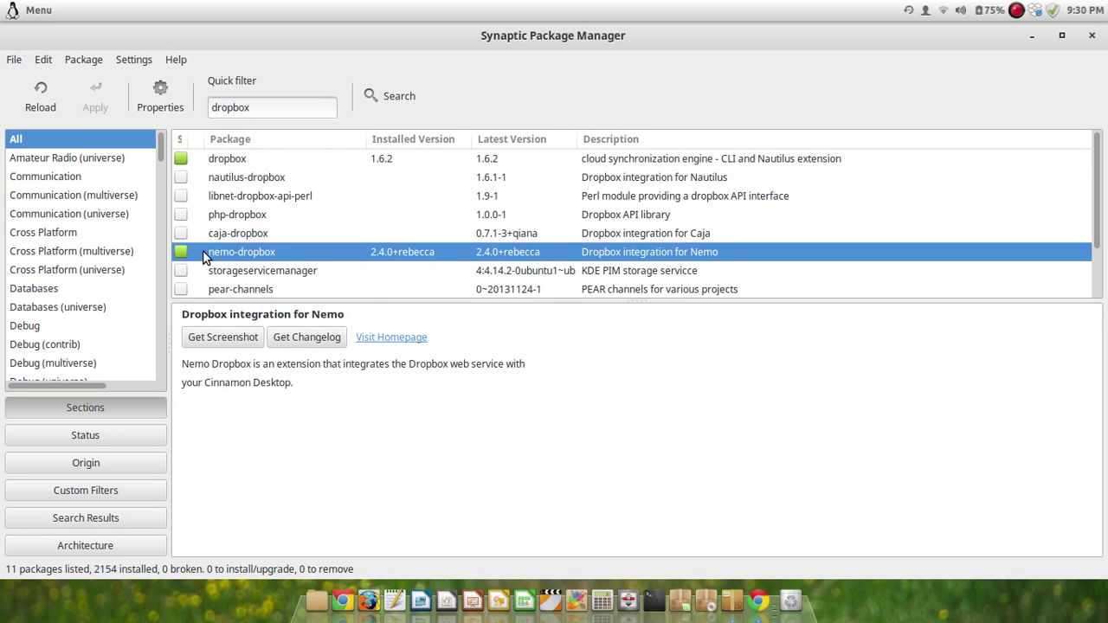
Open the Home folder in Files, minimize Synaptic Package Manager, and move the Home window away from the screen corner
left_click(326, 606)
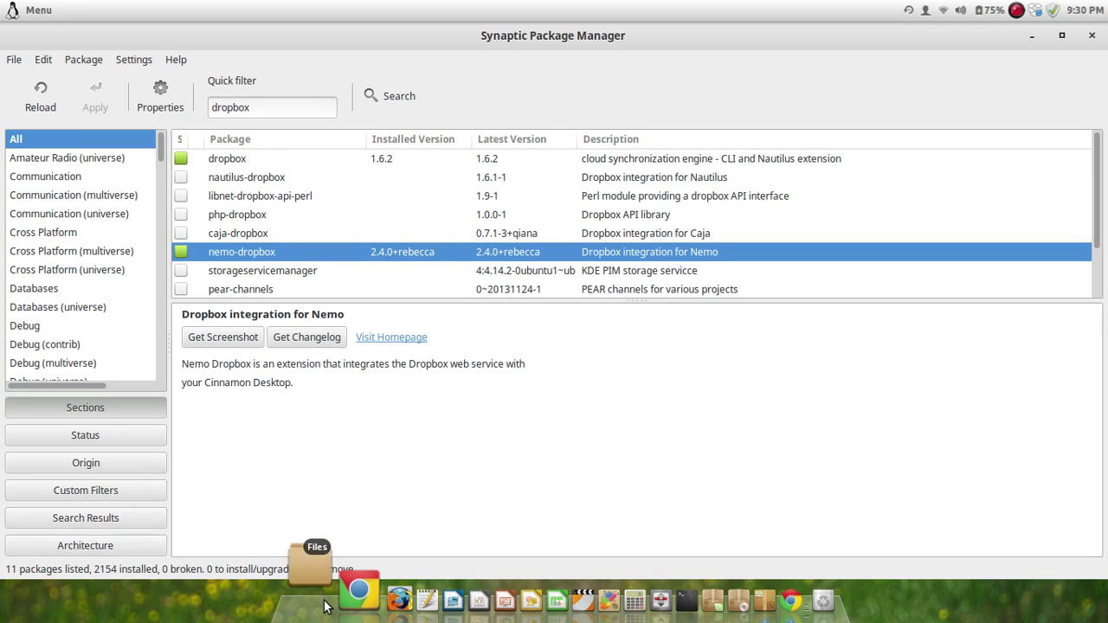
left_click(1035, 37)
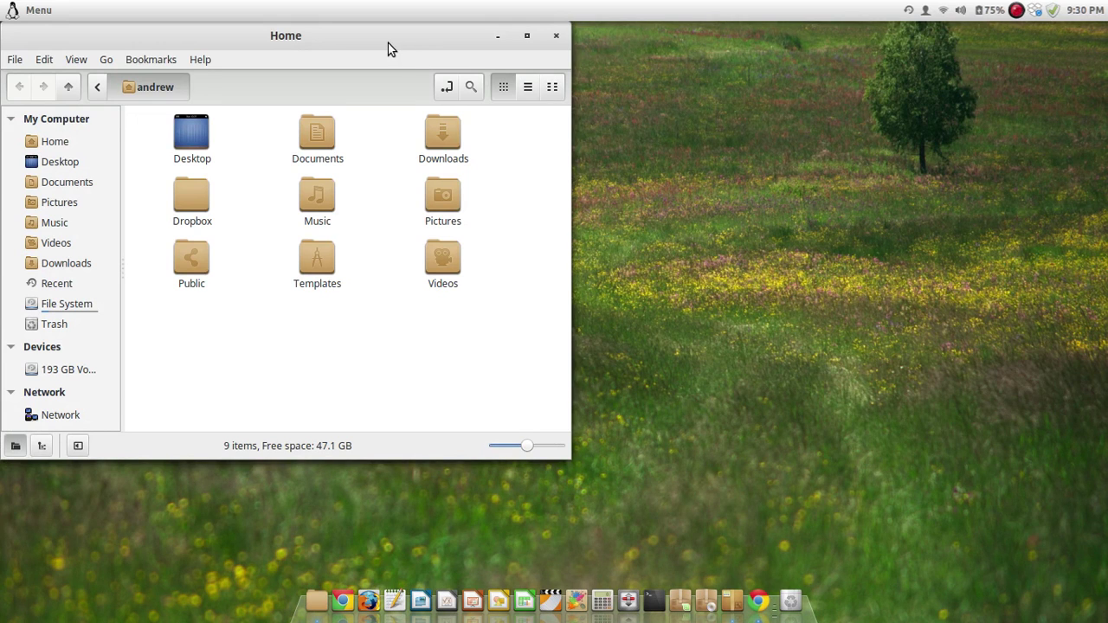
left_click_drag(388, 50, 482, 89)
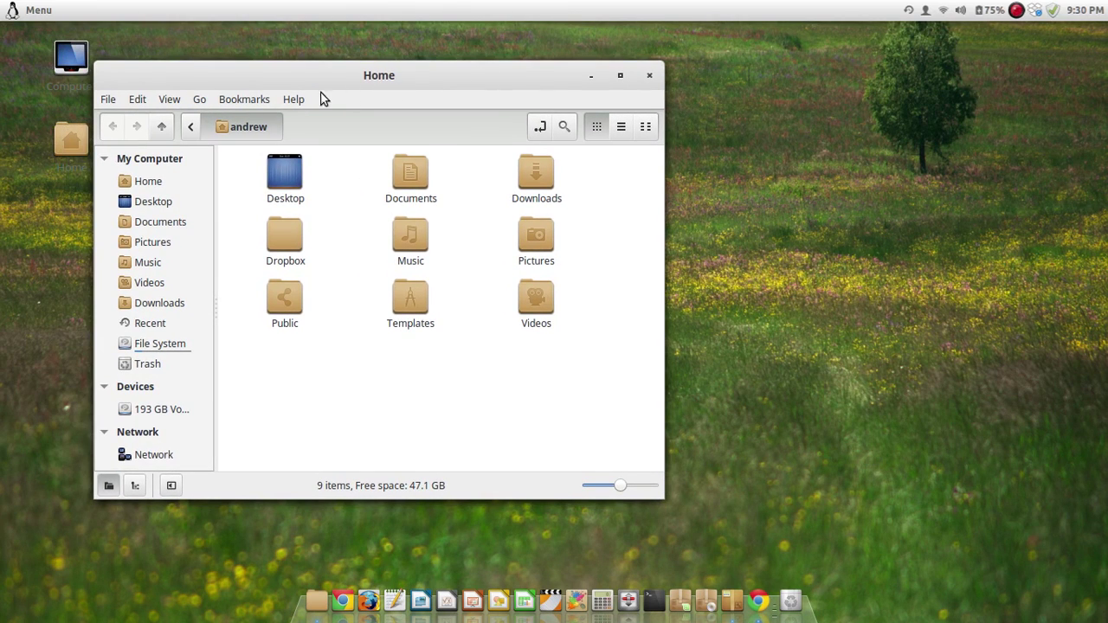
View the file manager's About information, dismiss it, and close the Home window
left_click(294, 100)
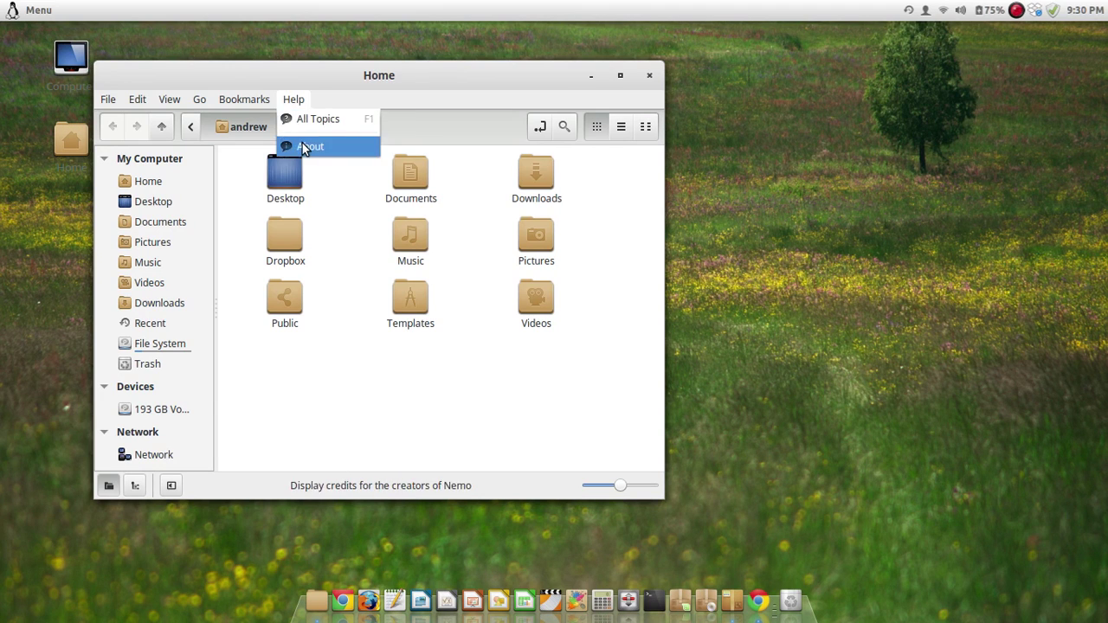
left_click(302, 142)
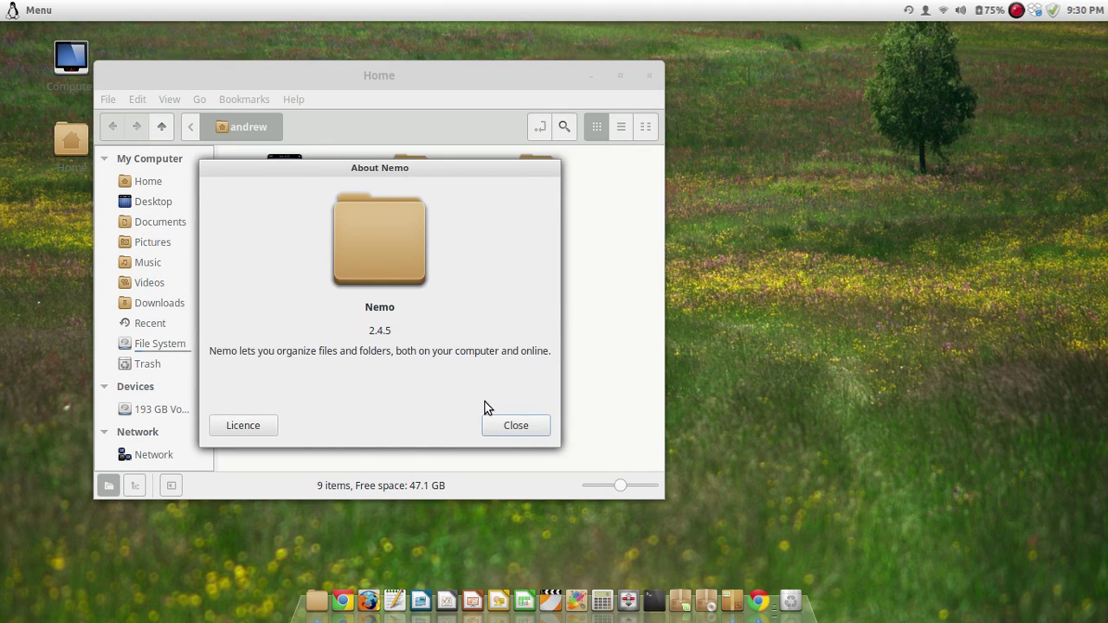
left_click(516, 425)
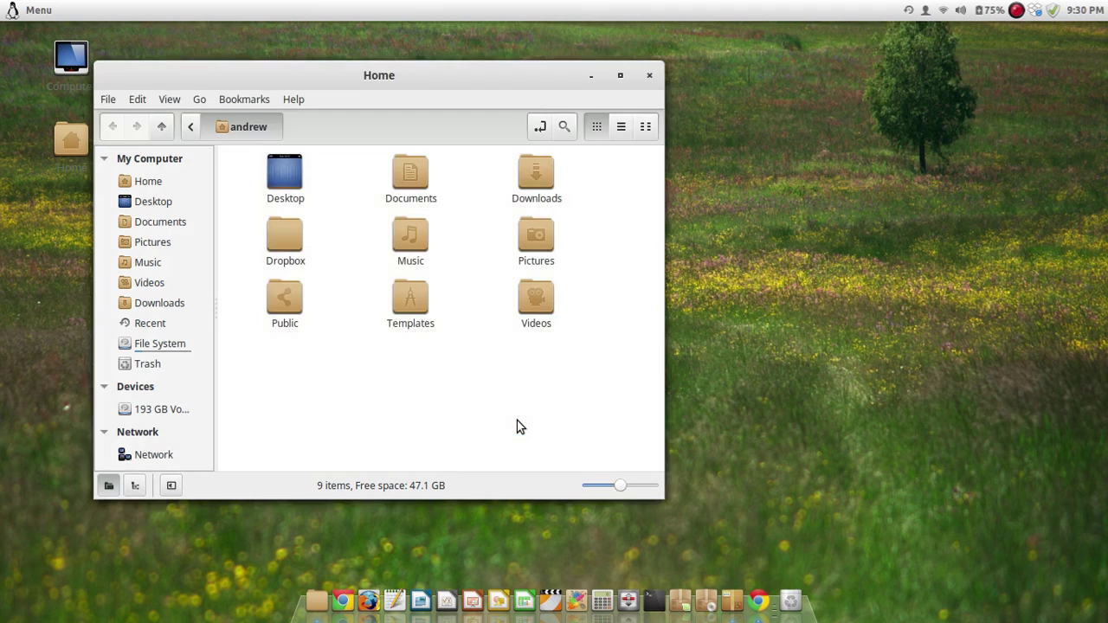
key("ctrl+w")
Minimize the Synaptic Package Manager and Chrome windows, and open the screen recorder's options from the system tray
key("alt+Tab")
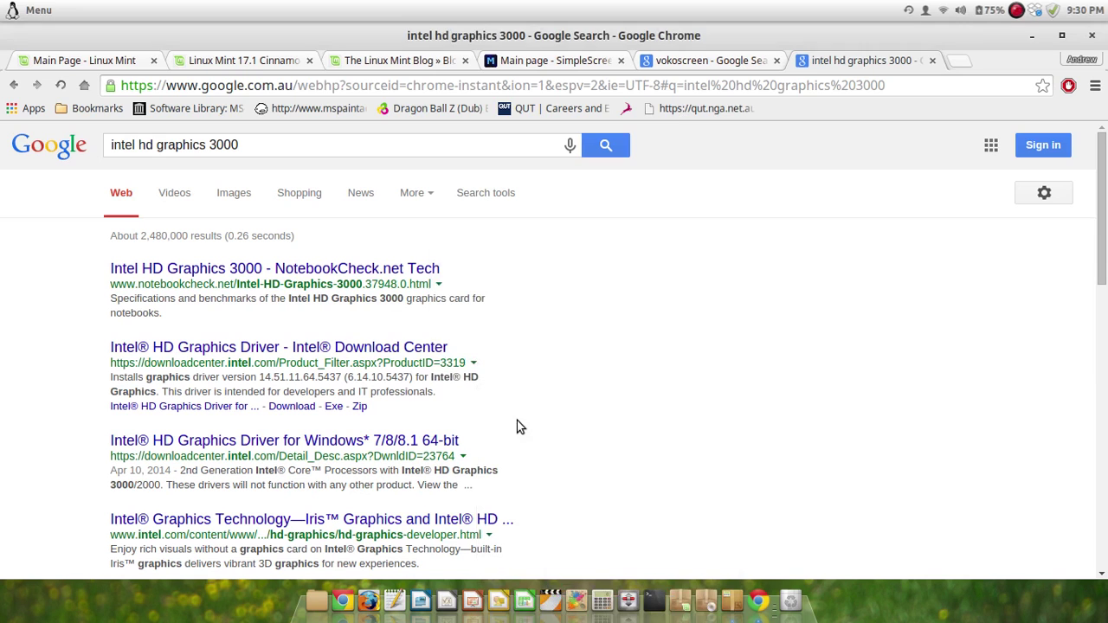
key("alt+Tab")
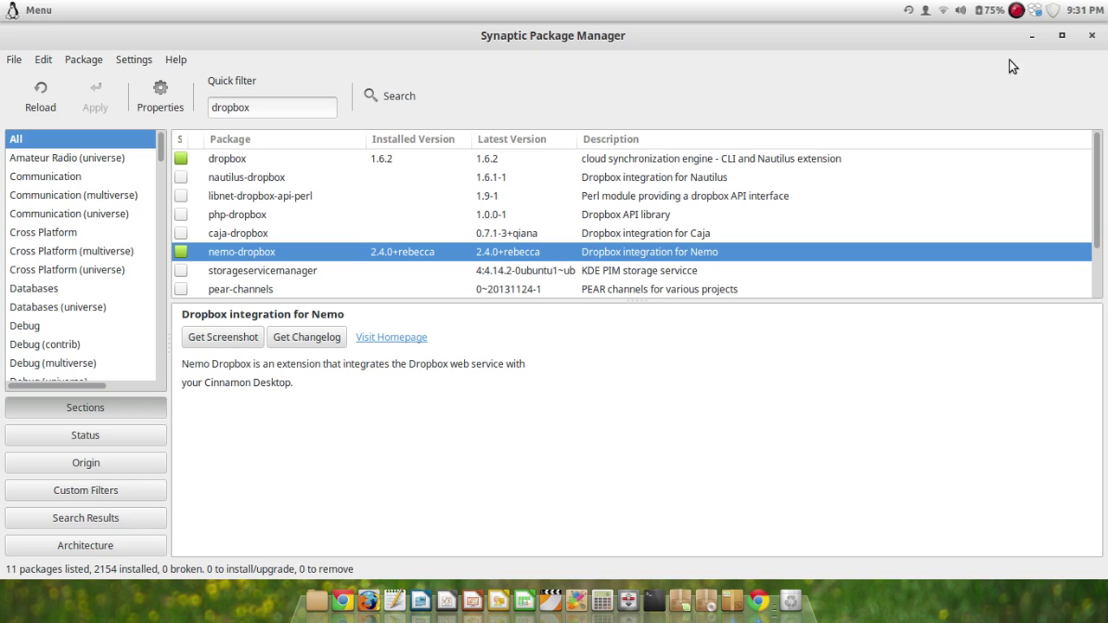
left_click(1031, 41)
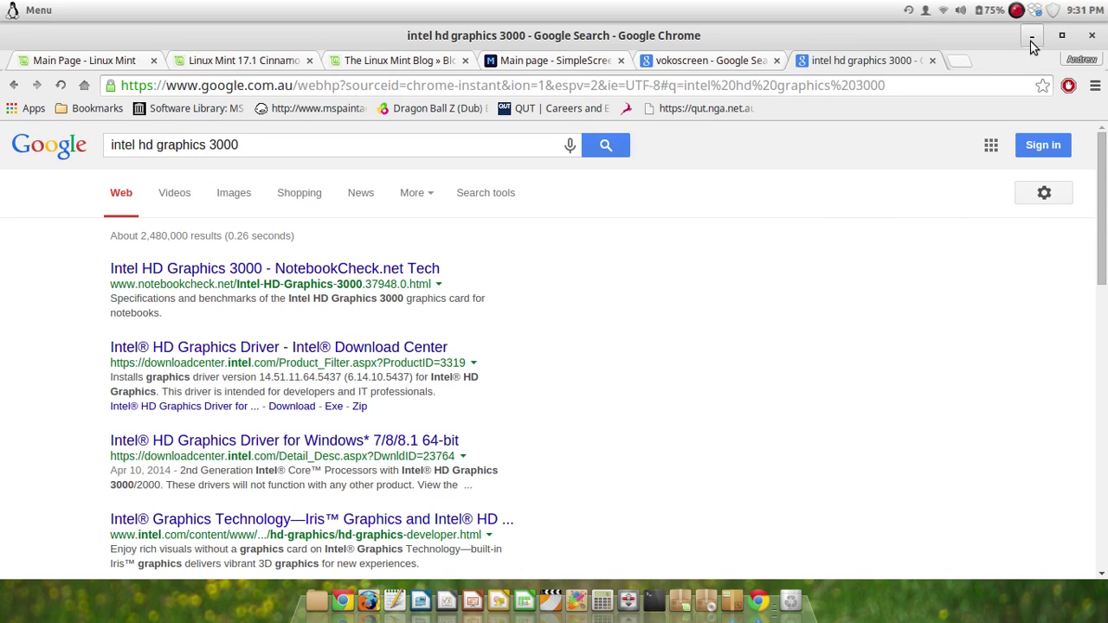
left_click(1031, 38)
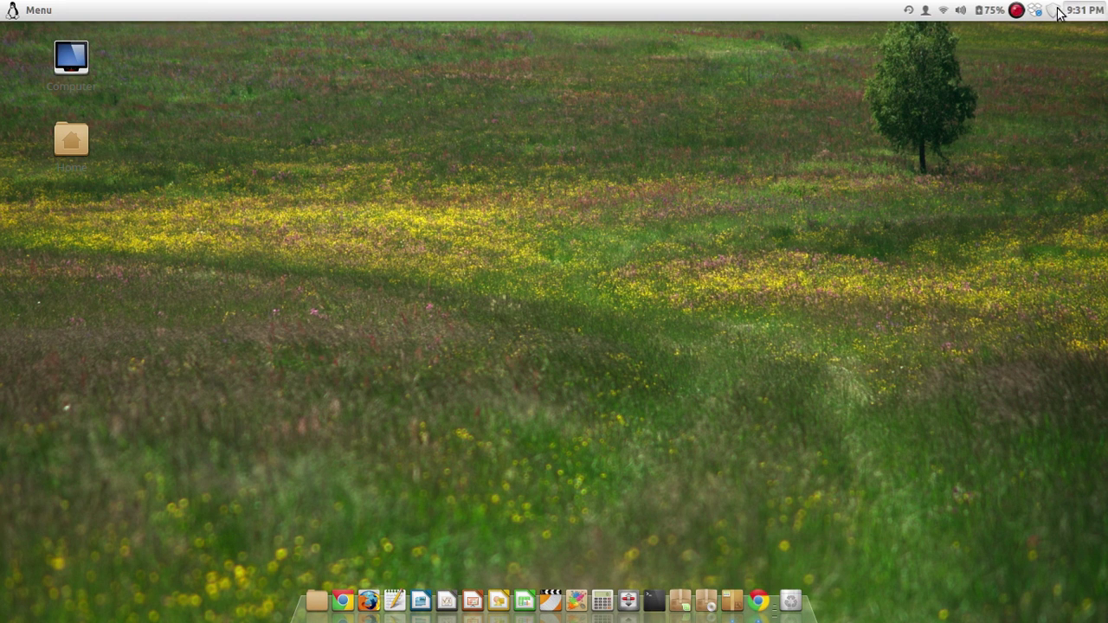
left_click(1017, 11)
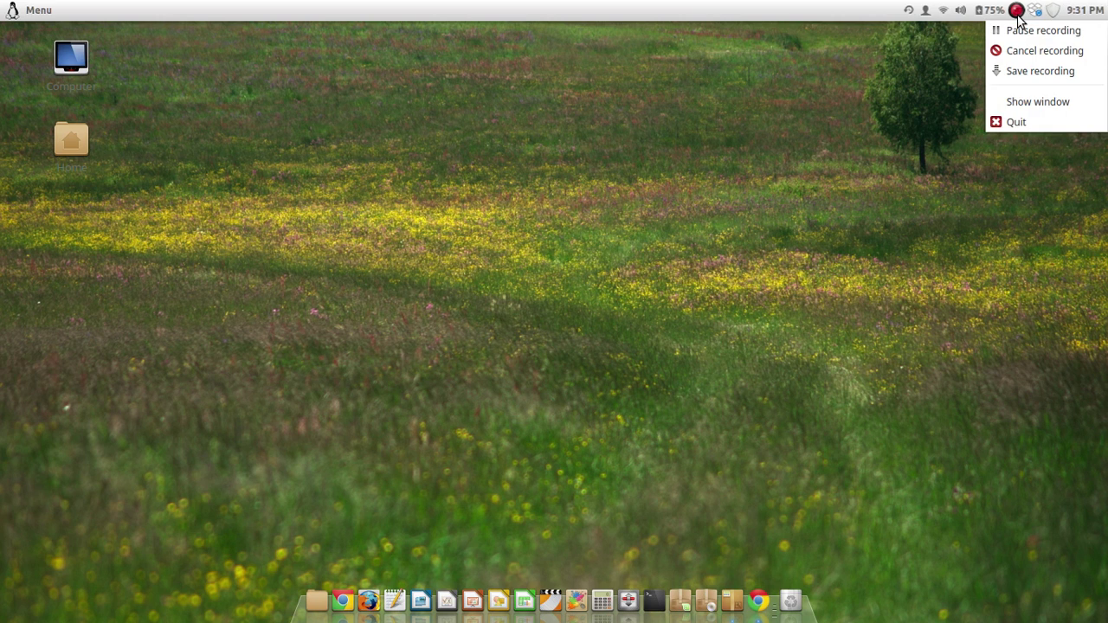